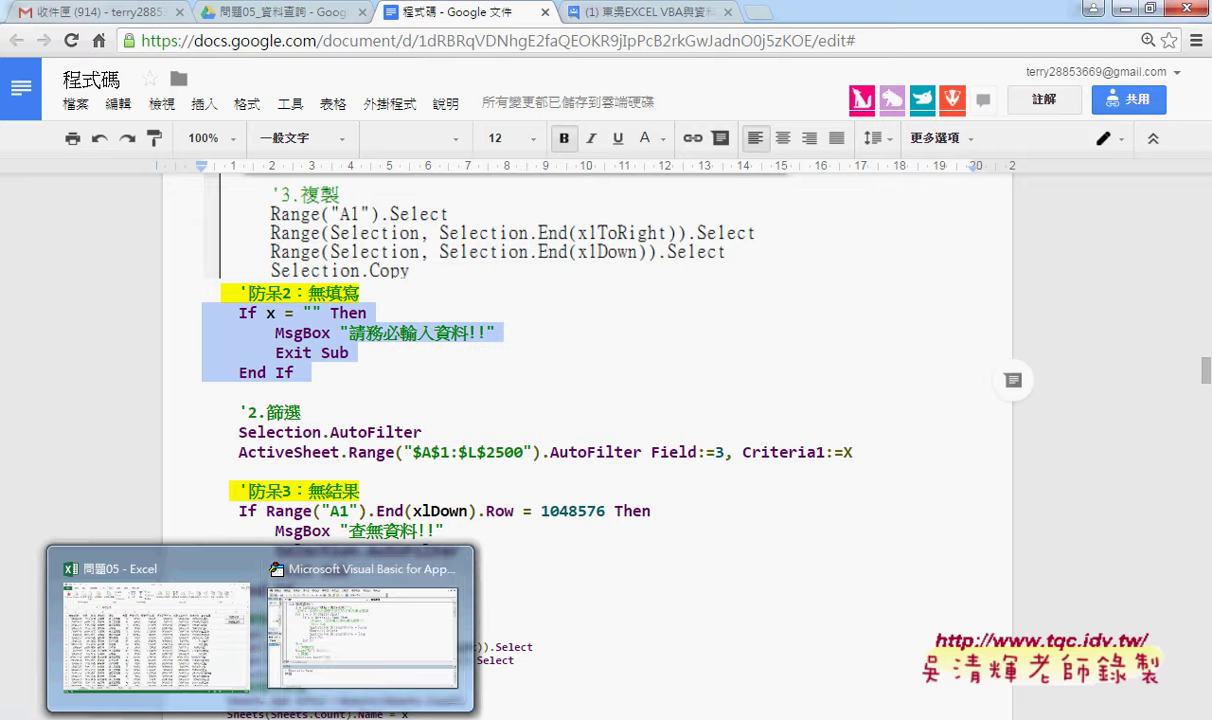
- Run the 篩選業務 macro from the workbook button and submit the name prompt blank
{"action": "left_click", "coordinate": [305, 622]}
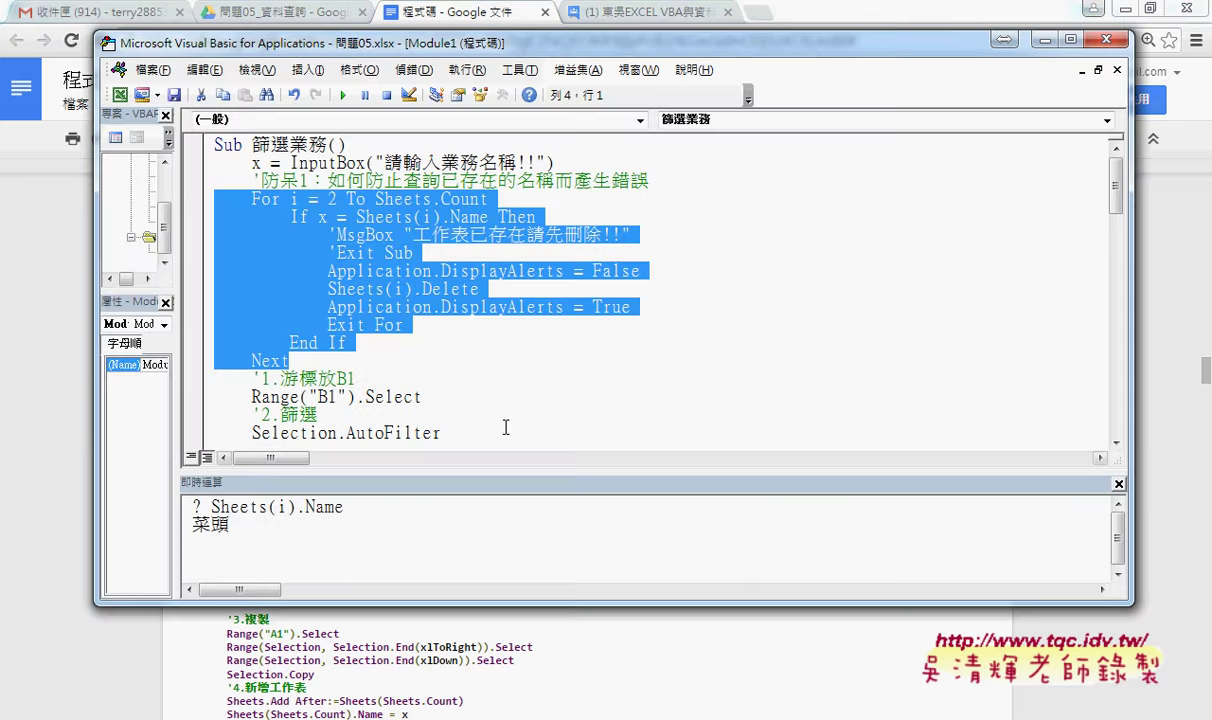
{"action": "left_click", "coordinate": [1119, 483]}
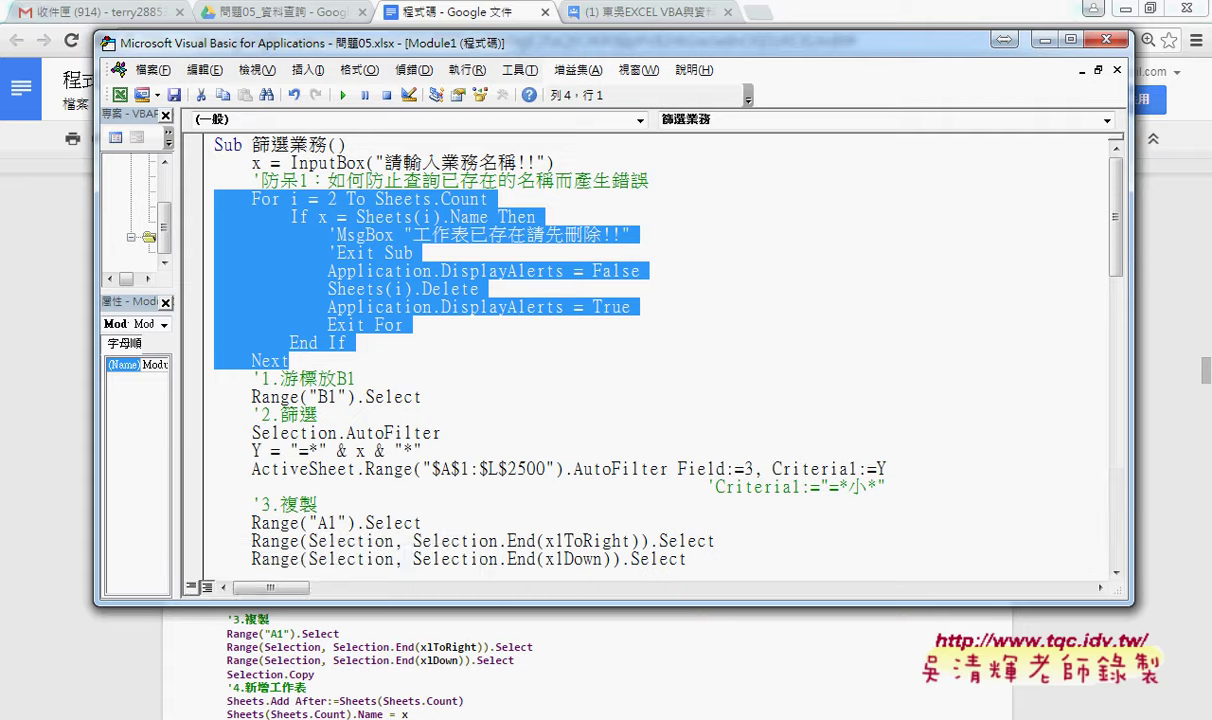
{"action": "mouse_move", "coordinate": [110, 712]}
{"action": "left_click", "coordinate": [130, 615]}
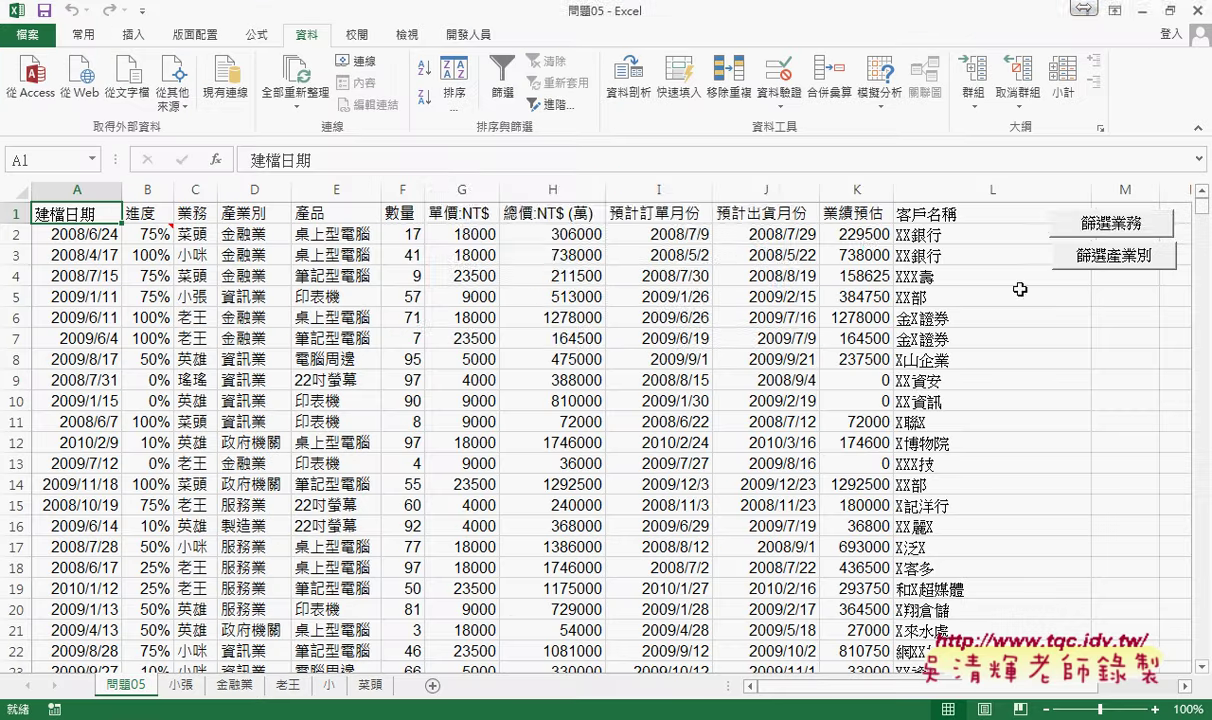
{"action": "left_click", "coordinate": [1092, 230]}
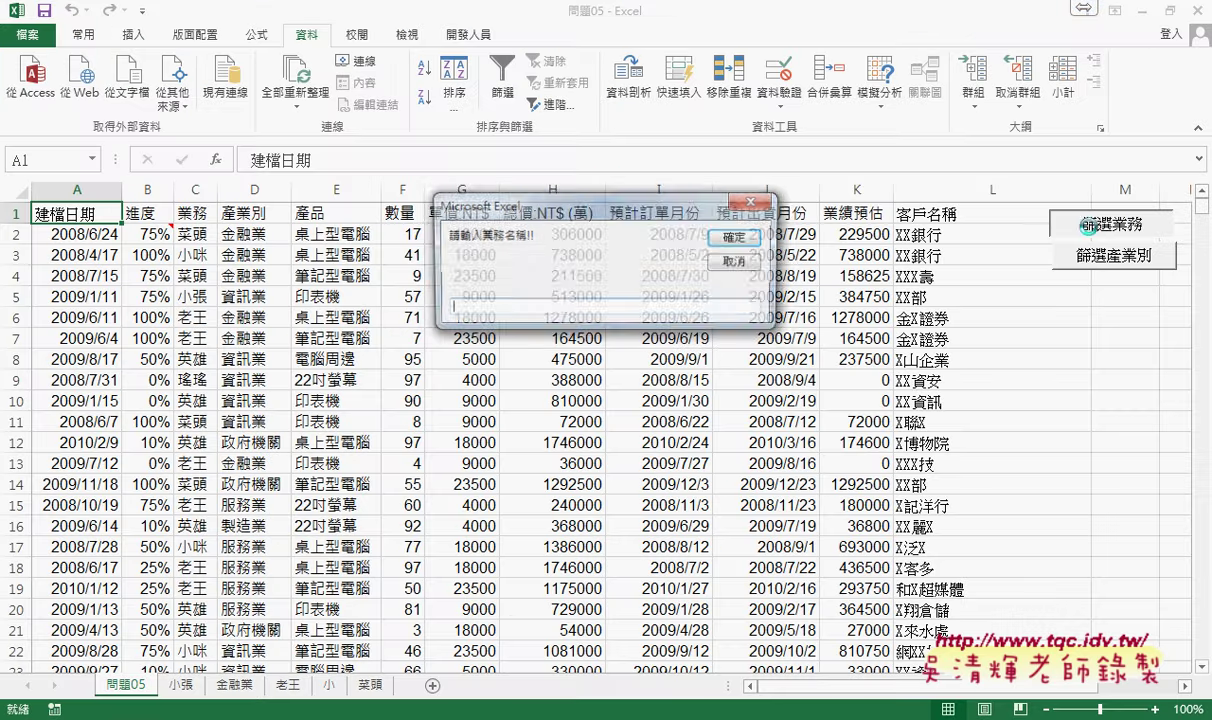
{"action": "left_click", "coordinate": [740, 236]}
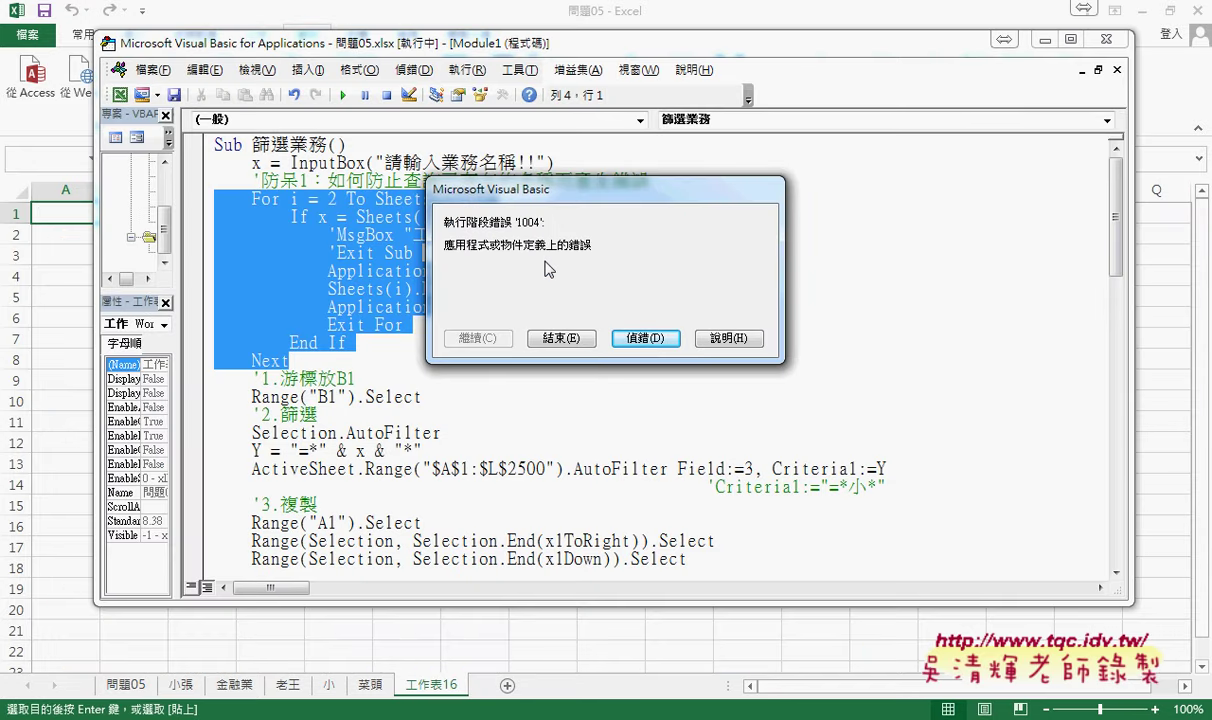
- Debug the 1004 error, inspect the empty x on the sheet-naming line, and stop the macro
{"action": "left_click", "coordinate": [645, 337]}
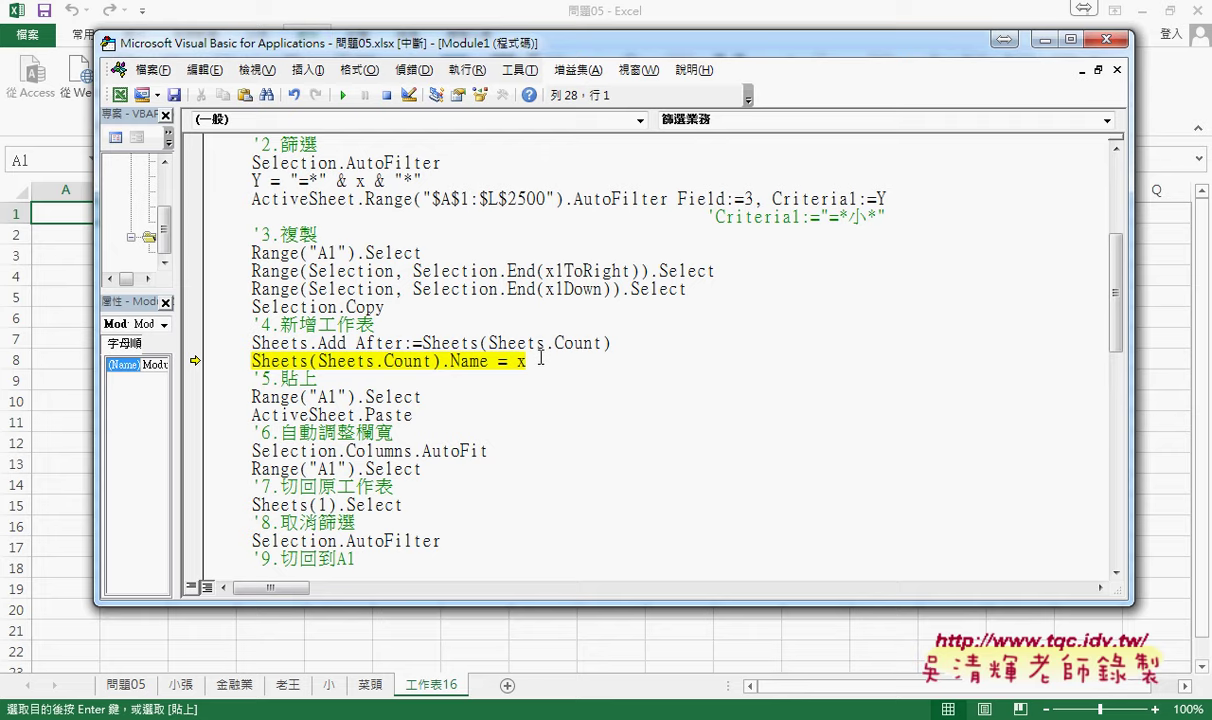
{"action": "mouse_move", "coordinate": [521, 361]}
{"action": "left_click_drag", "start_coordinate": [251, 361], "coordinate": [520, 362]}
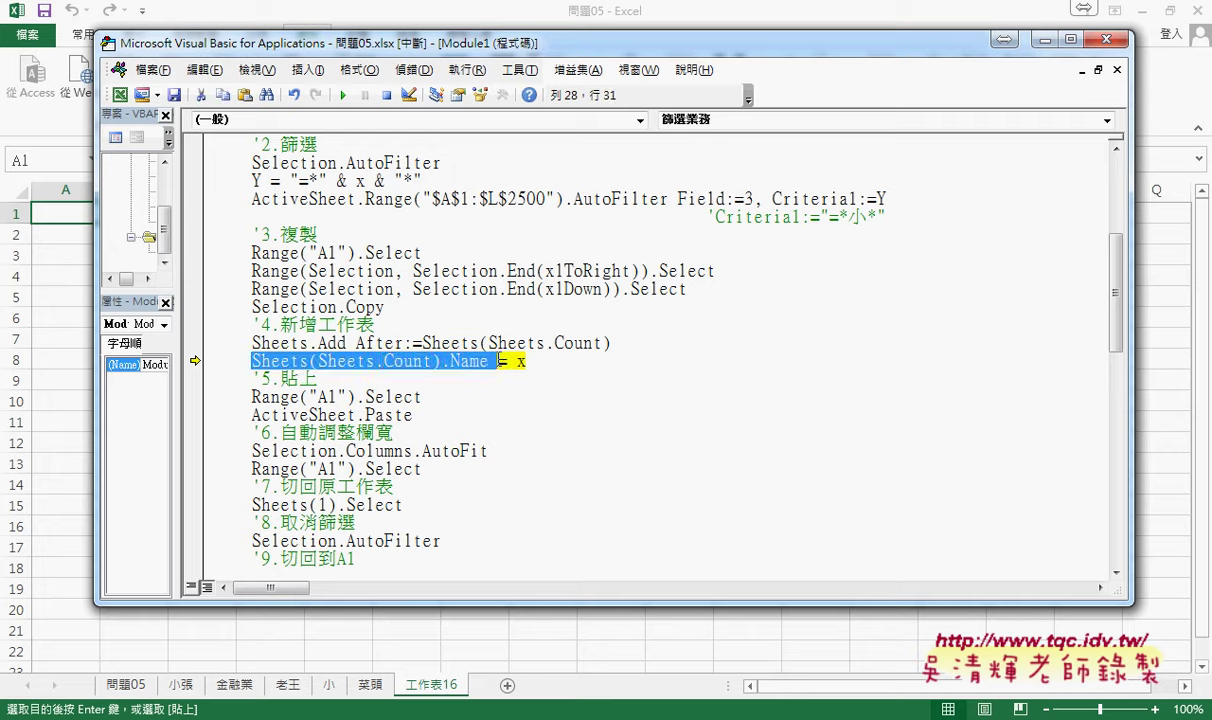
{"action": "mouse_move", "coordinate": [520, 362]}
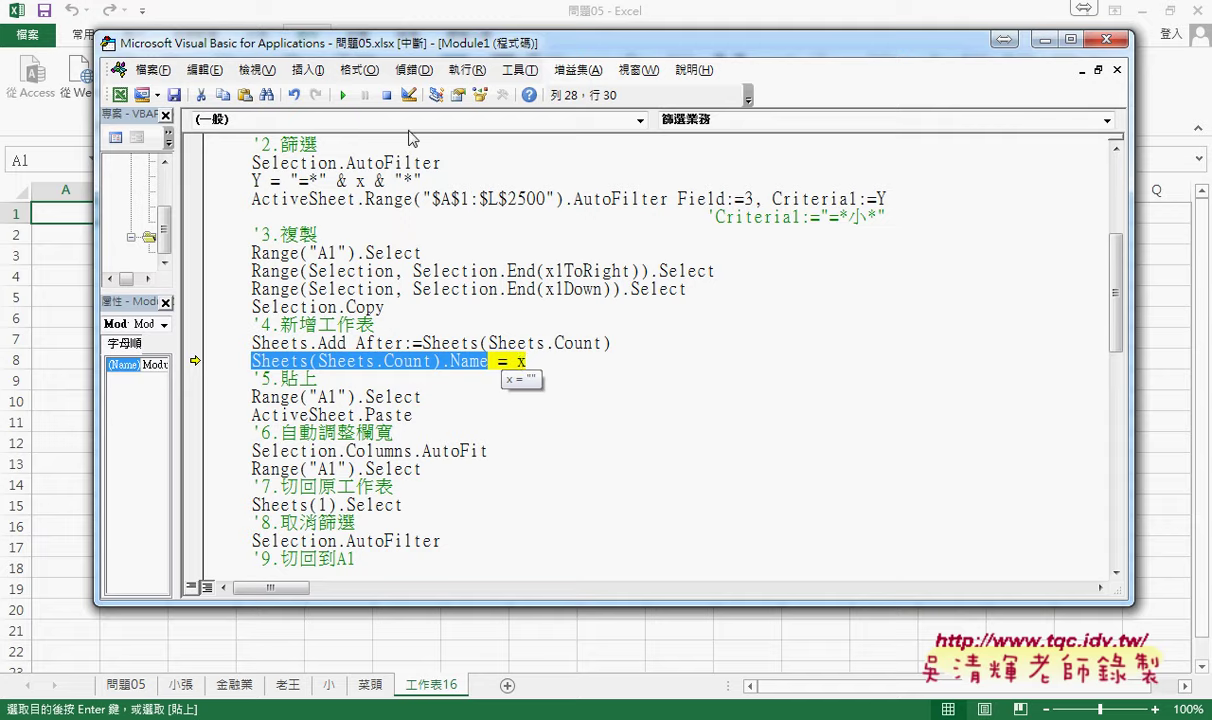
{"action": "key", "text": "F5"}
- Delete the leftover 工作表16 sheet and turn off the filter on the 問題05 data
{"action": "right_click", "coordinate": [435, 688]}
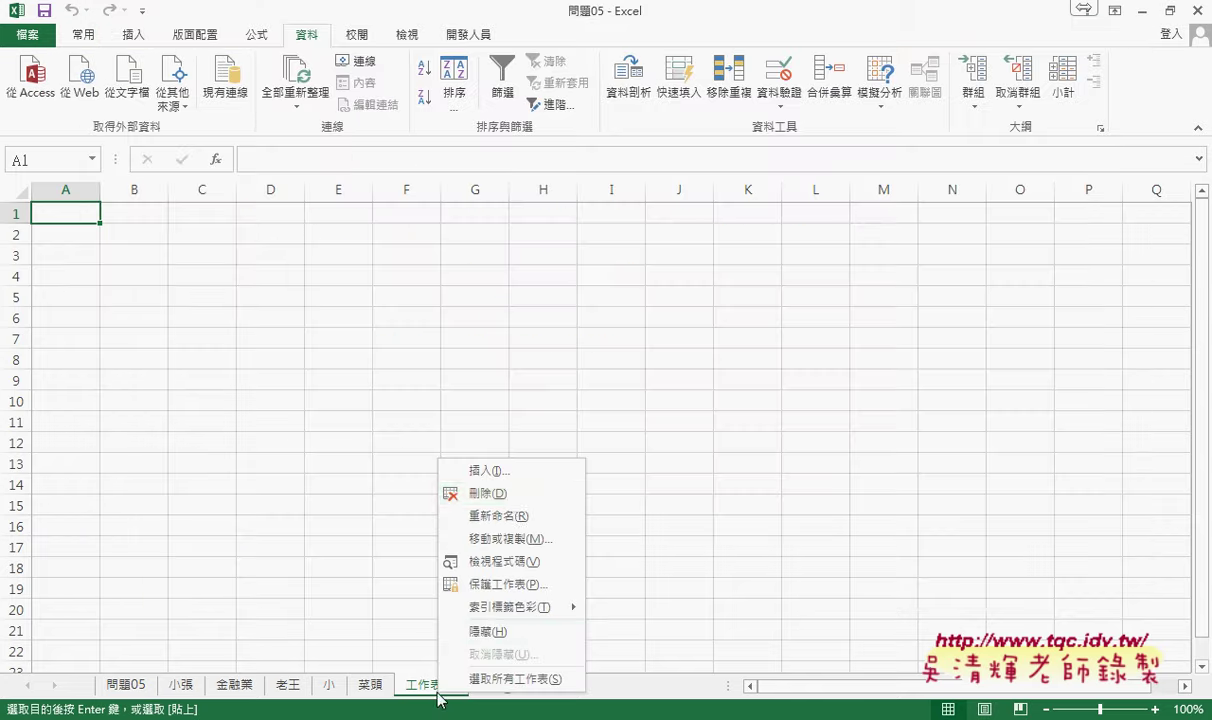
{"action": "left_click", "coordinate": [488, 475]}
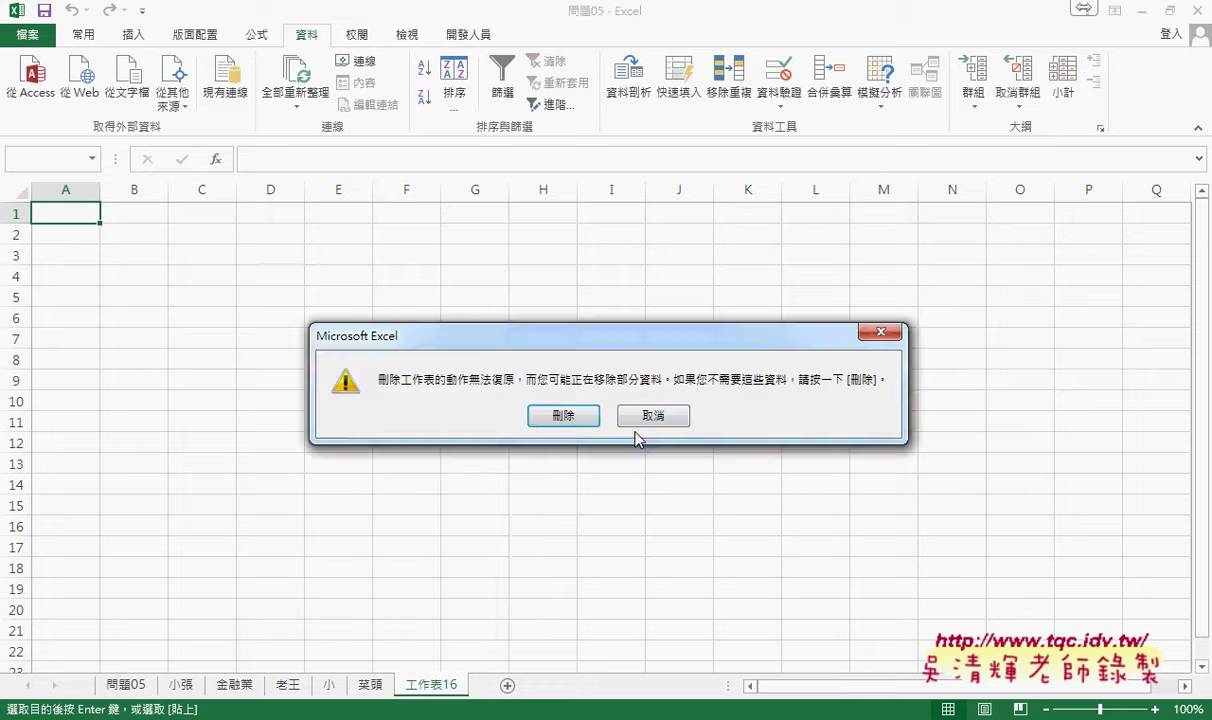
{"action": "left_click", "coordinate": [540, 414]}
{"action": "left_click", "coordinate": [502, 80]}
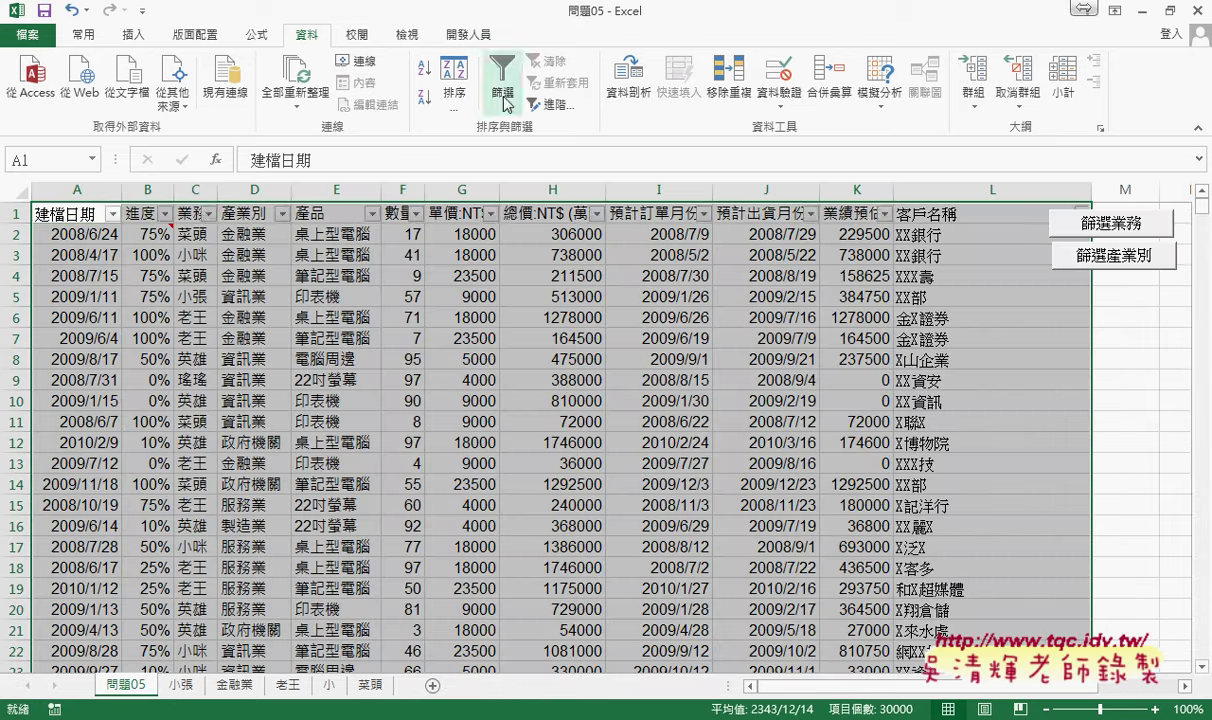
{"action": "key", "text": "ctrl+shift+l"}
- In the VBA editor, insert blank lines after the Next loop and above the first guard's comment
{"action": "mouse_move", "coordinate": [246, 712]}
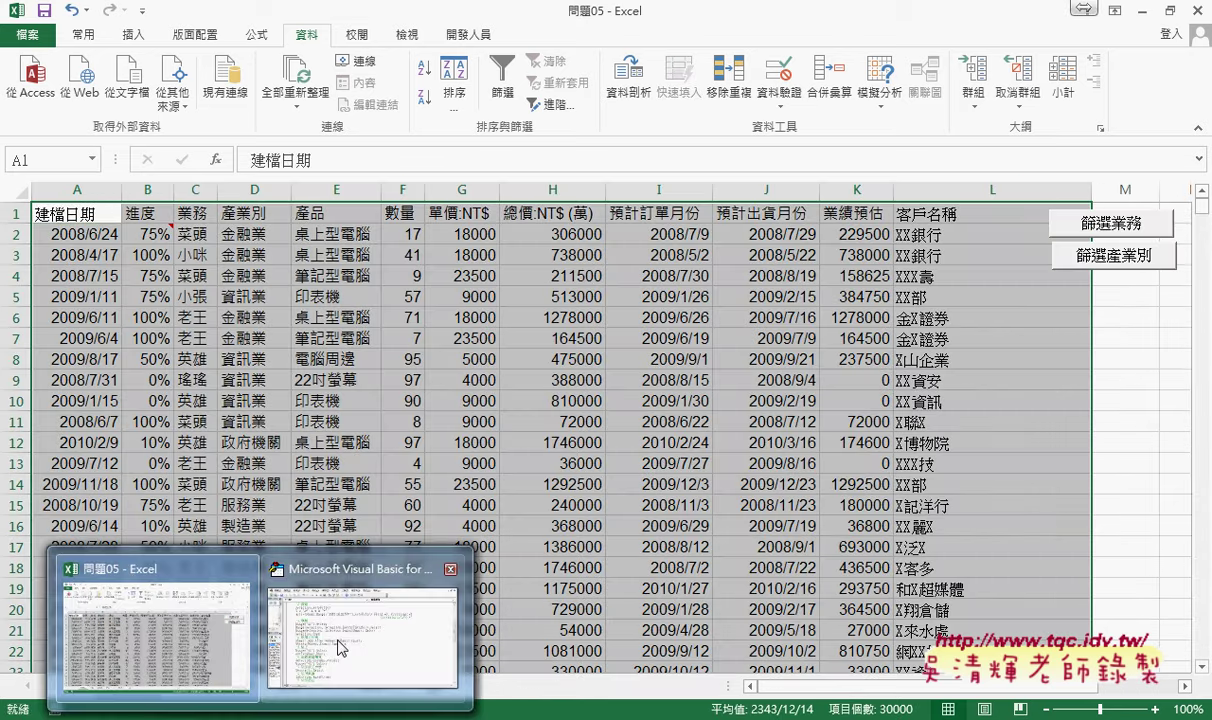
{"action": "left_click", "coordinate": [358, 658]}
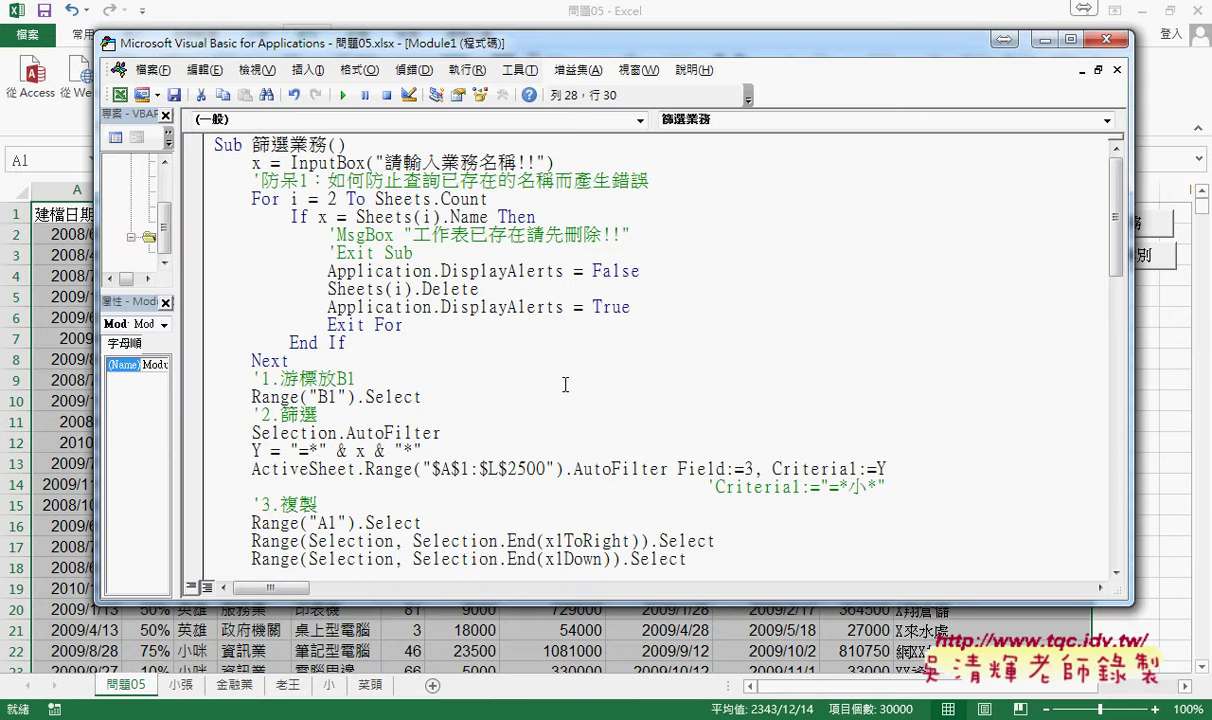
{"action": "mouse_move", "coordinate": [250, 180]}
{"action": "left_mouse_down"}
{"action": "mouse_move", "coordinate": [300, 180]}
{"action": "mouse_move", "coordinate": [425, 350]}
{"action": "left_mouse_up"}
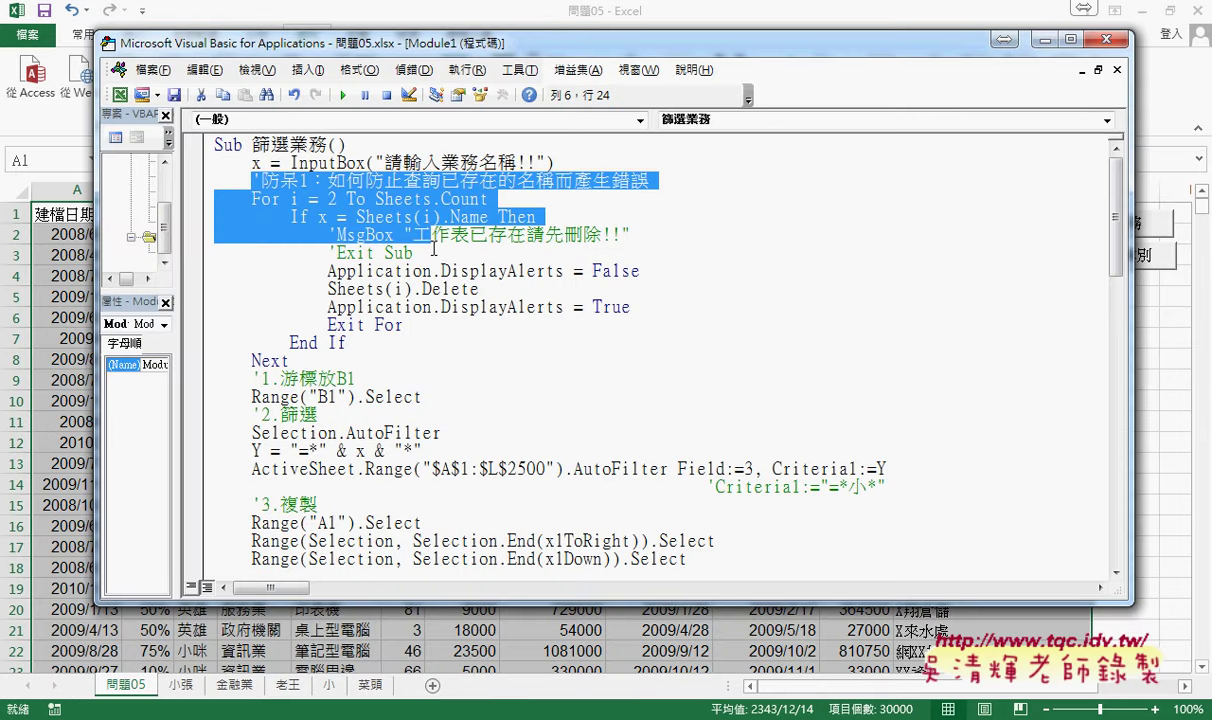
{"action": "left_click", "coordinate": [336, 160]}
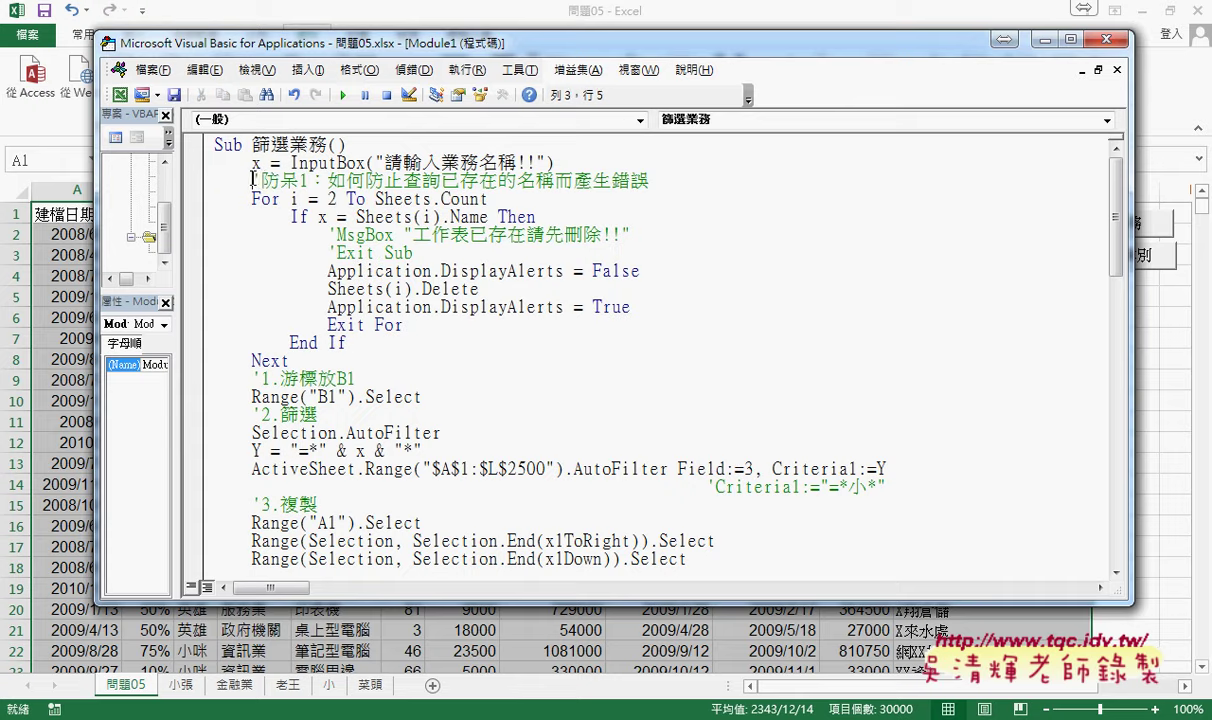
{"action": "left_click_drag", "start_coordinate": [258, 180], "coordinate": [252, 360]}
{"action": "left_click", "coordinate": [300, 342]}
{"action": "key", "text": "Return"}
{"action": "key", "text": "Return"}
{"action": "key", "text": "Return"}
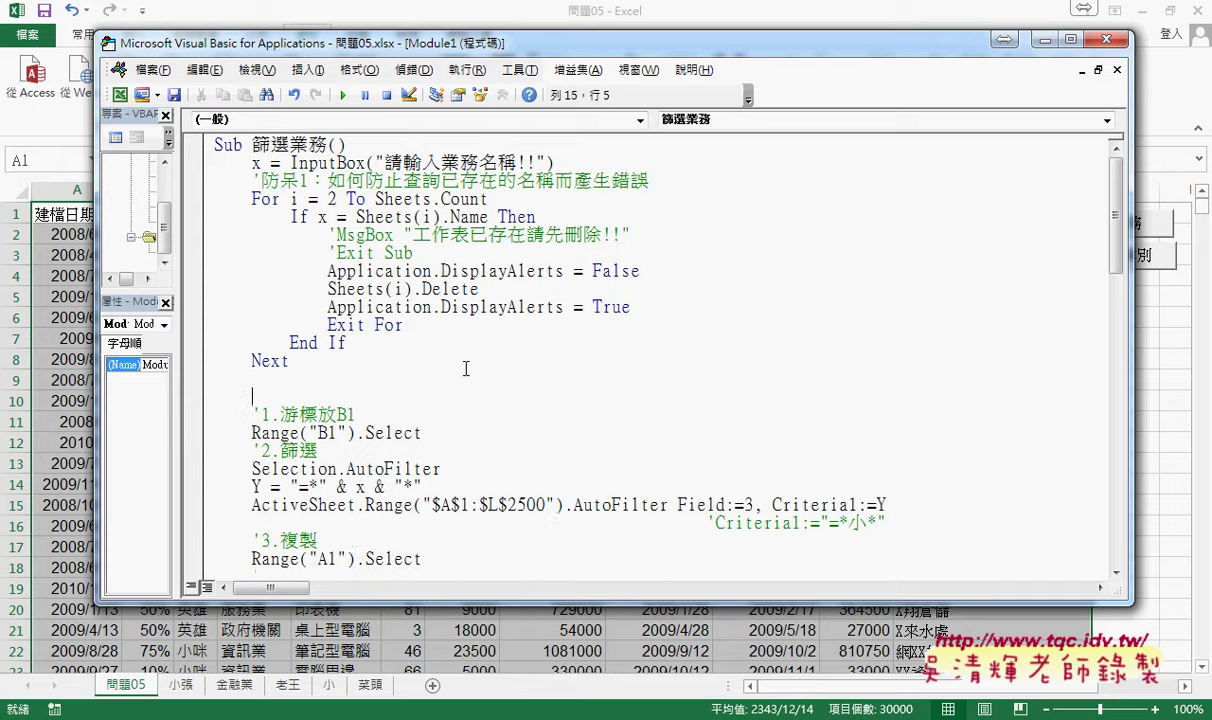
{"action": "key", "text": "Up"}
{"action": "key", "text": "Up"}
{"action": "key", "text": "Up"}
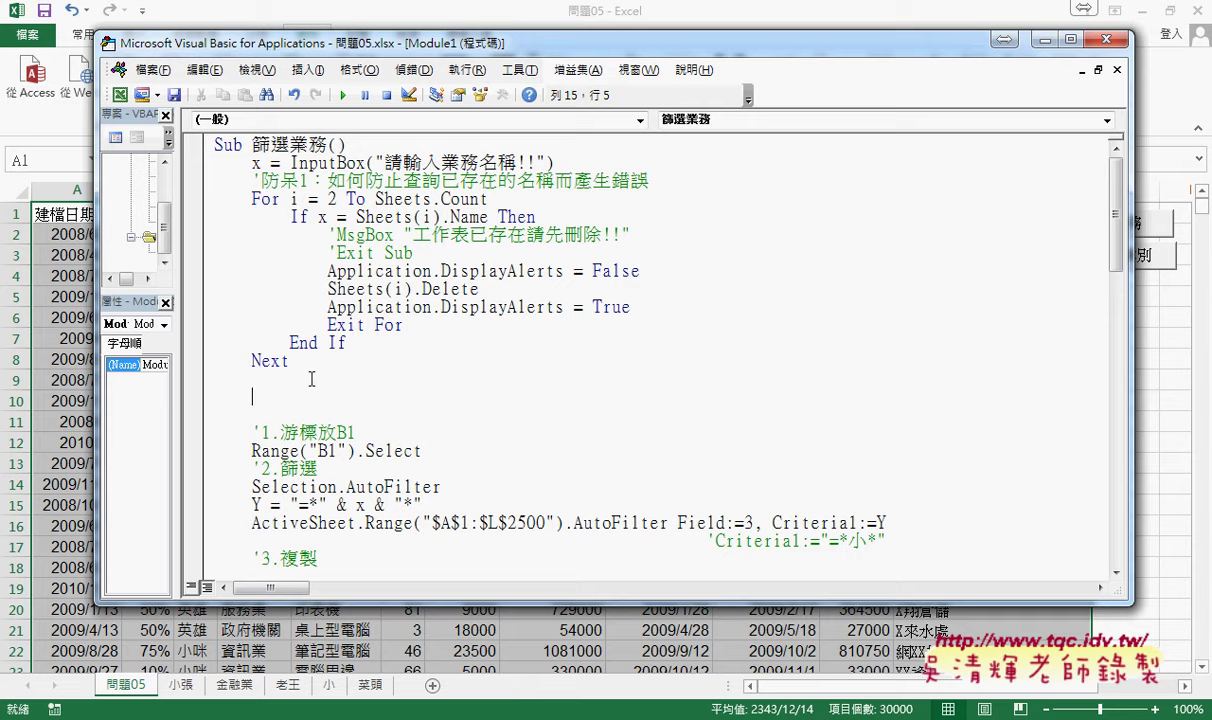
{"action": "key", "text": "Up"}
{"action": "key", "text": "Up"}
{"action": "key", "text": "Up"}
{"action": "key", "text": "Up"}
{"action": "key", "text": "Up"}
{"action": "key", "text": "Return"}
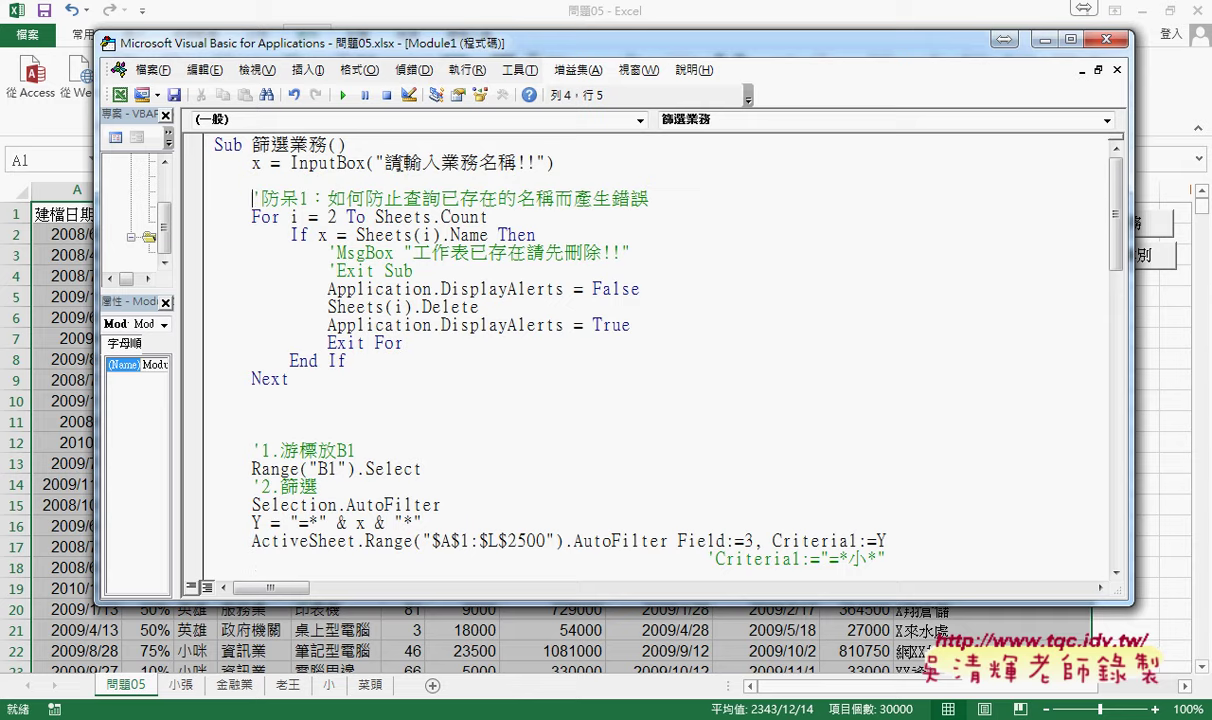
- Add an If x = "" Then … End If block under the InputBox line
{"action": "left_click", "coordinate": [267, 406]}
{"action": "double_click", "coordinate": [254, 162]}
{"action": "left_click", "coordinate": [254, 390]}
{"action": "left_click", "coordinate": [383, 178]}
{"action": "key", "text": "Return"}
{"action": "key", "text": "Return"}
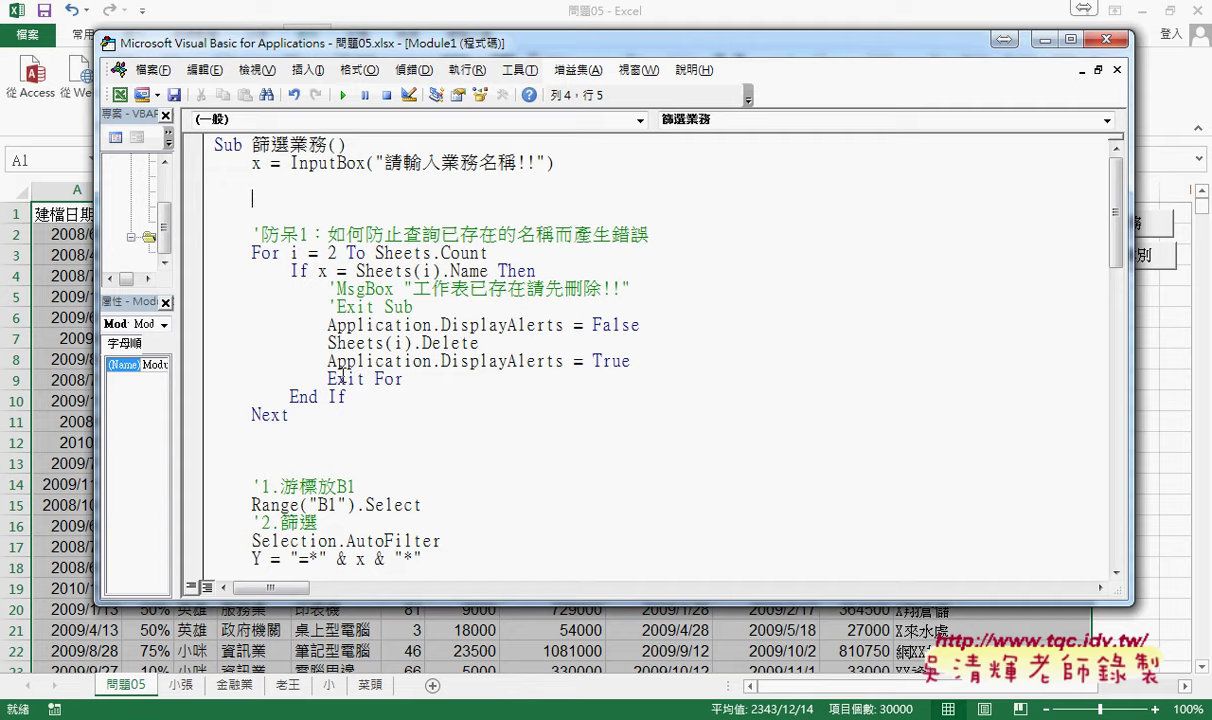
{"action": "type", "text": "if "}
{"action": "type", "text": "x=\"\""}
{"action": "type", "text": " t"}
{"action": "type", "text": "hen"}
{"action": "key", "text": "Return"}
{"action": "key", "text": "Return"}
{"action": "type", "text": "e"}
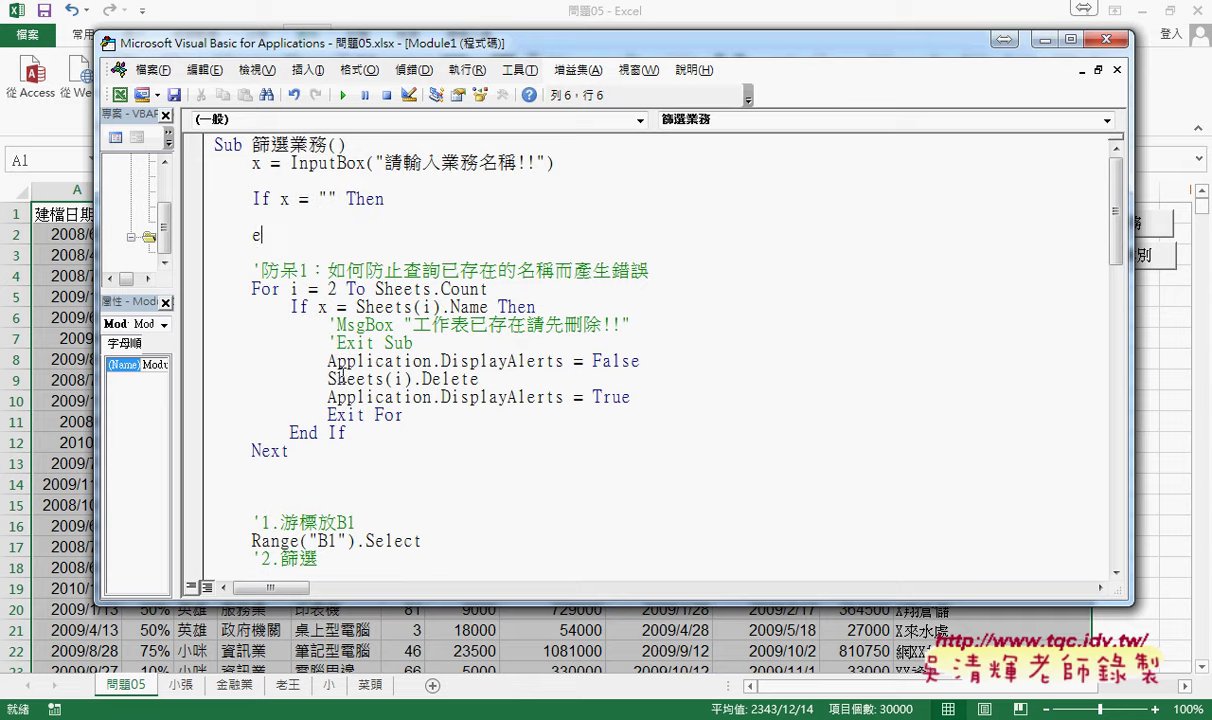
{"action": "type", "text": "nd if"}
{"action": "key", "text": "Up"}
{"action": "key", "text": "Up"}
{"action": "key", "text": "Up"}
{"action": "key", "text": "Return"}
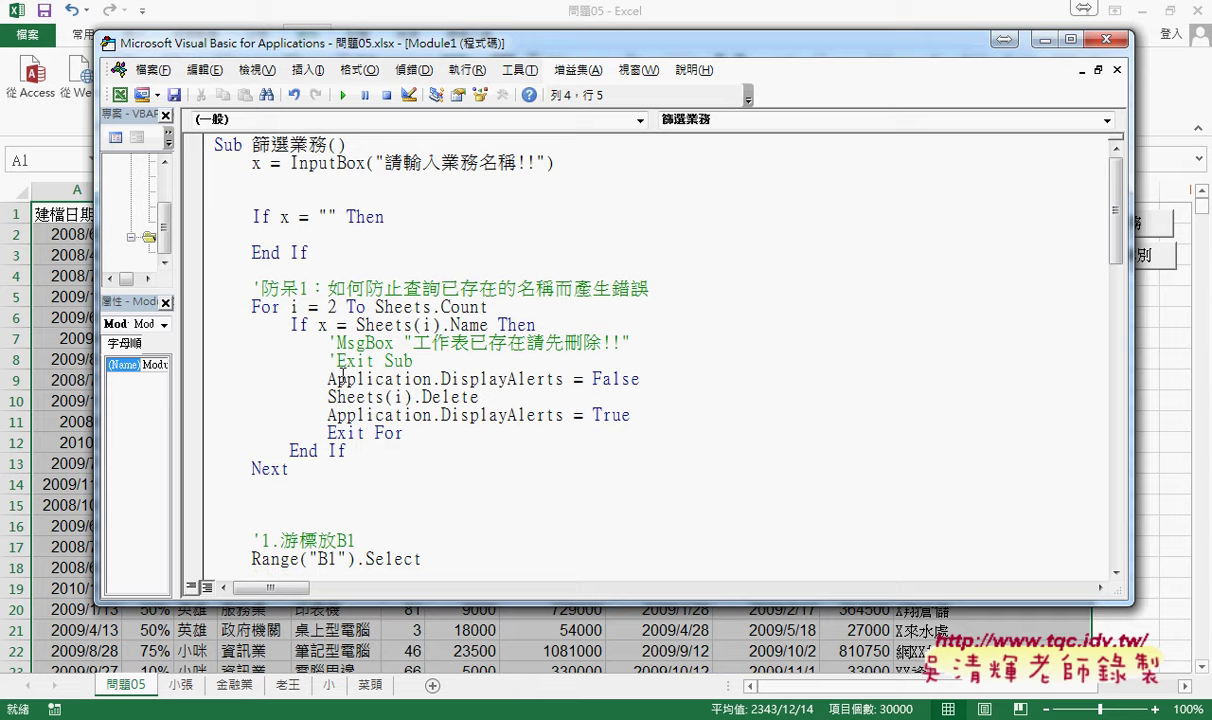
- Label the block '防呆2 and put MsgBox "" inside it
{"action": "left_click_drag", "start_coordinate": [250, 288], "coordinate": [286, 295]}
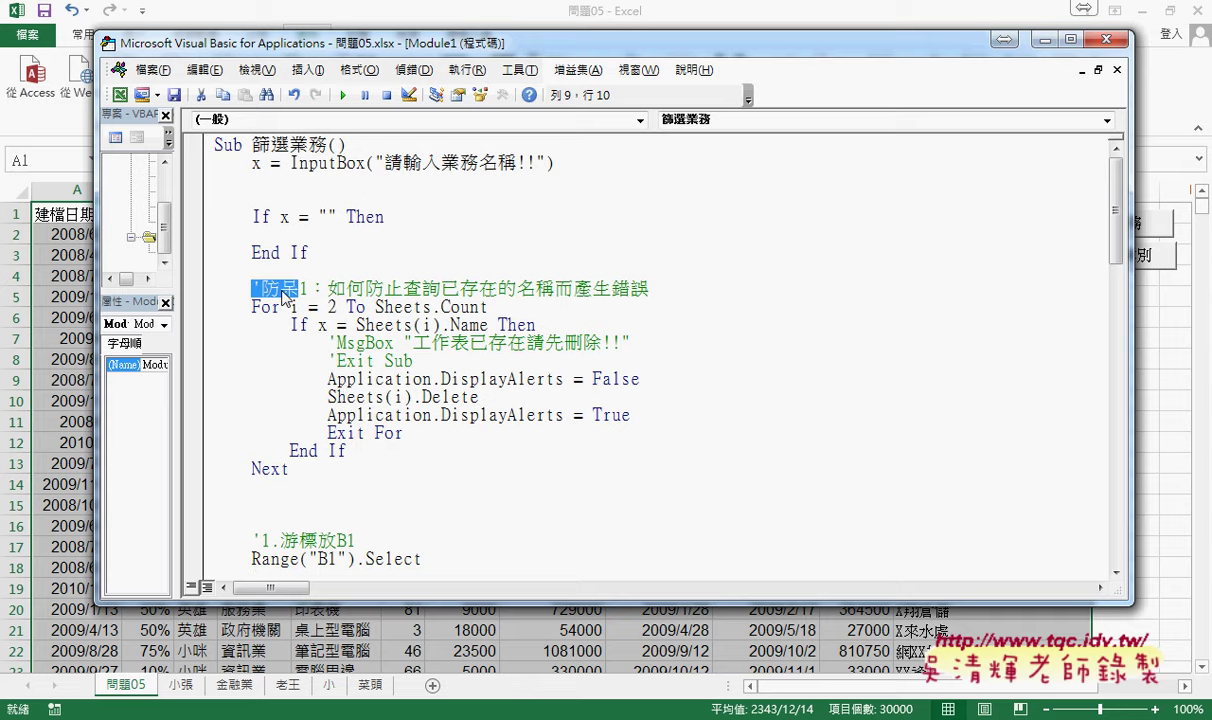
{"action": "key", "text": "ctrl+c"}
{"action": "left_click", "coordinate": [262, 196]}
{"action": "key", "text": "ctrl+v"}
{"action": "type", "text": "2"}
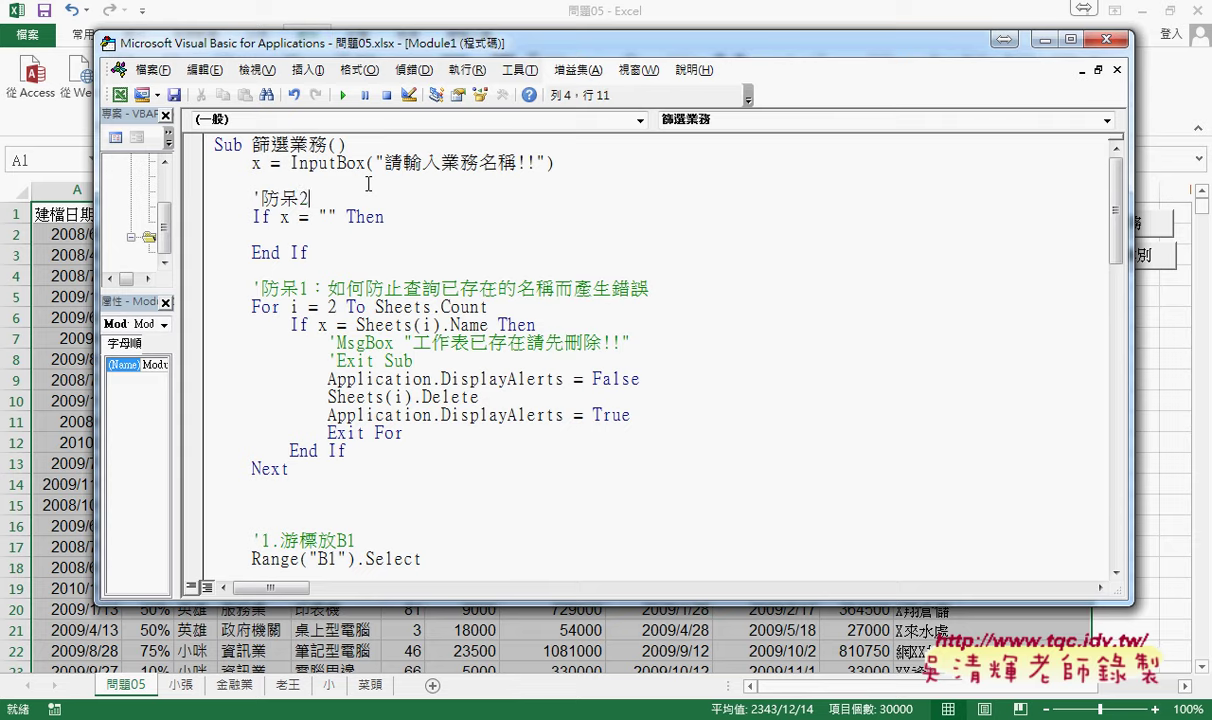
{"action": "left_click", "coordinate": [393, 232]}
{"action": "type", "text": "m"}
{"action": "type", "text": "sgbo"}
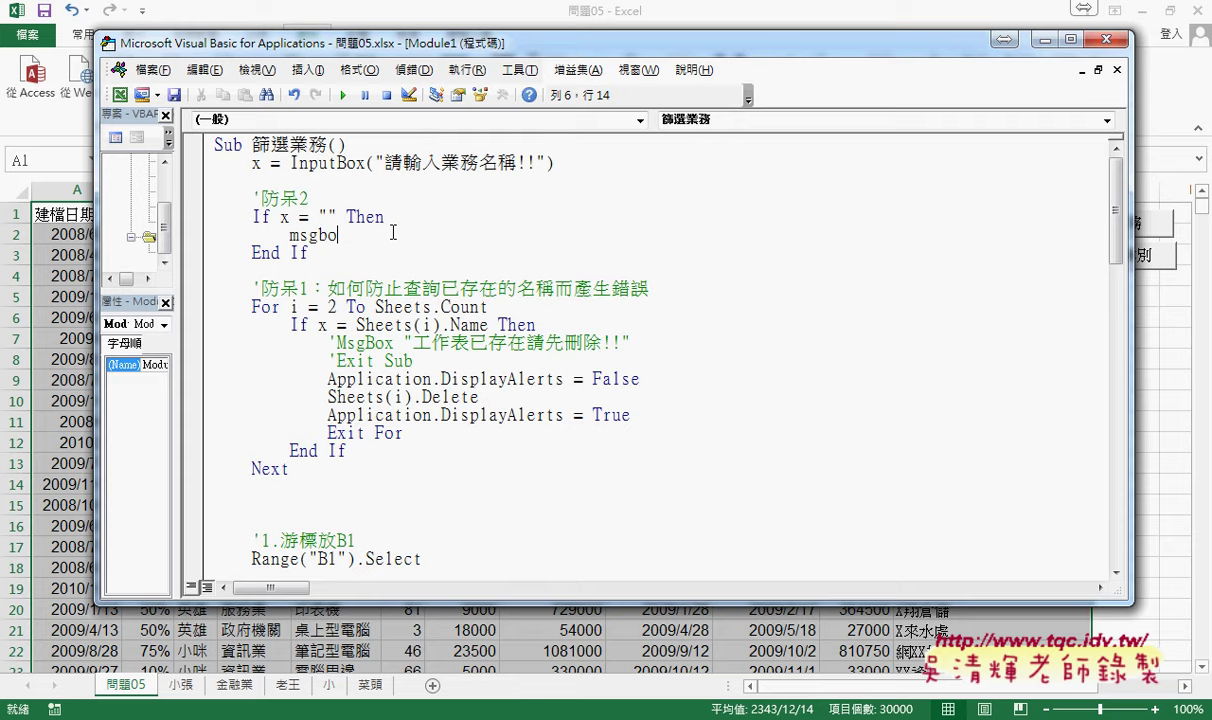
{"action": "type", "text": "x"}
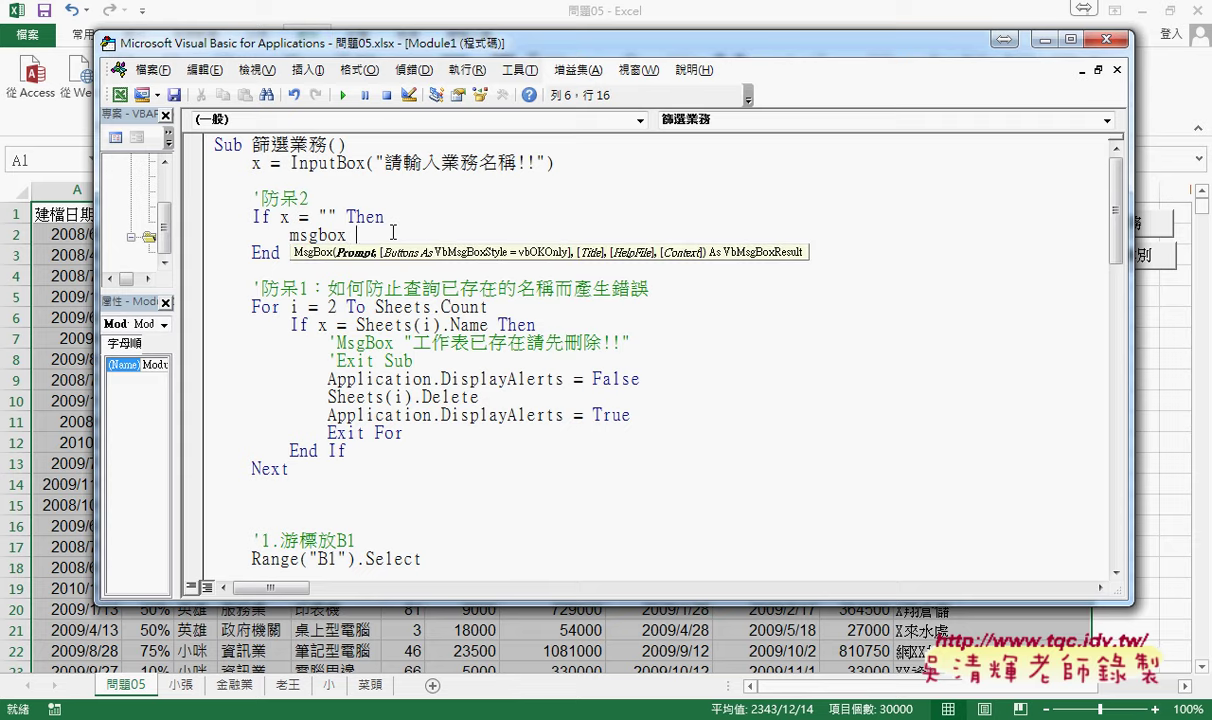
{"action": "type", "text": "\"\""}
{"action": "key", "text": "Right"}
{"action": "key", "text": "Return"}
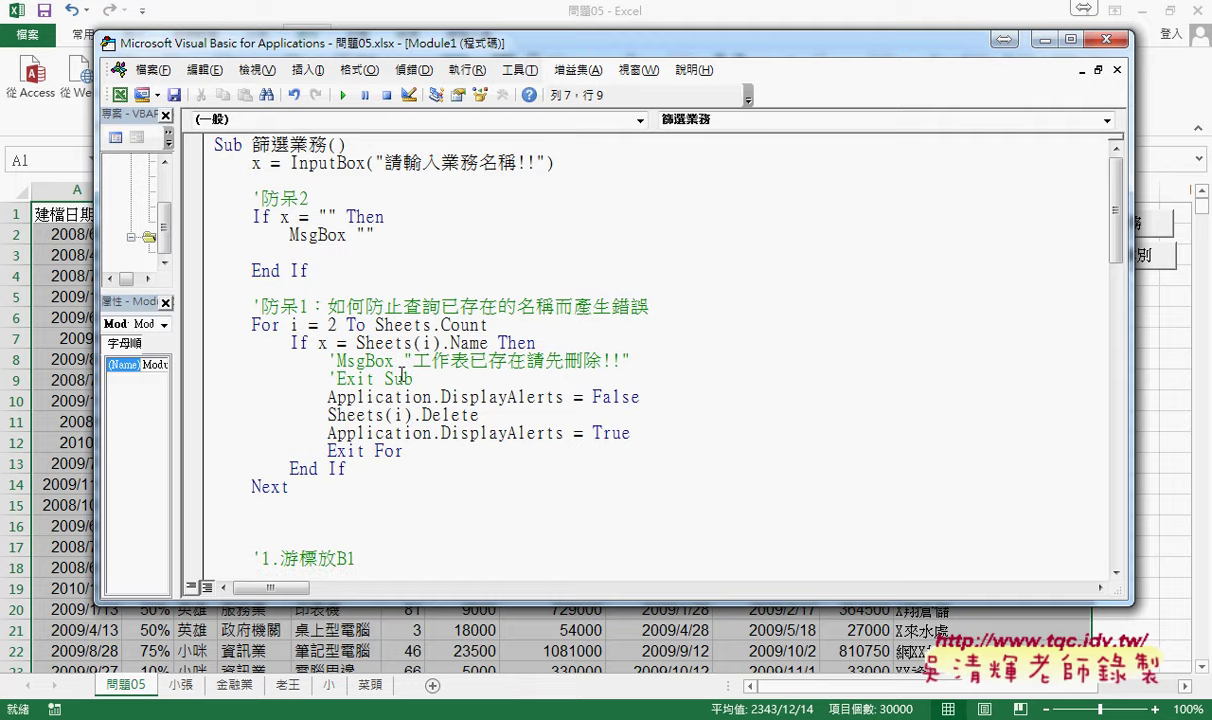
- Paste the reference 防呆2 block with MsgBox "請務必輸入資料!!" and Exit Sub over the drafted lines
{"action": "left_click", "coordinate": [250, 620]}
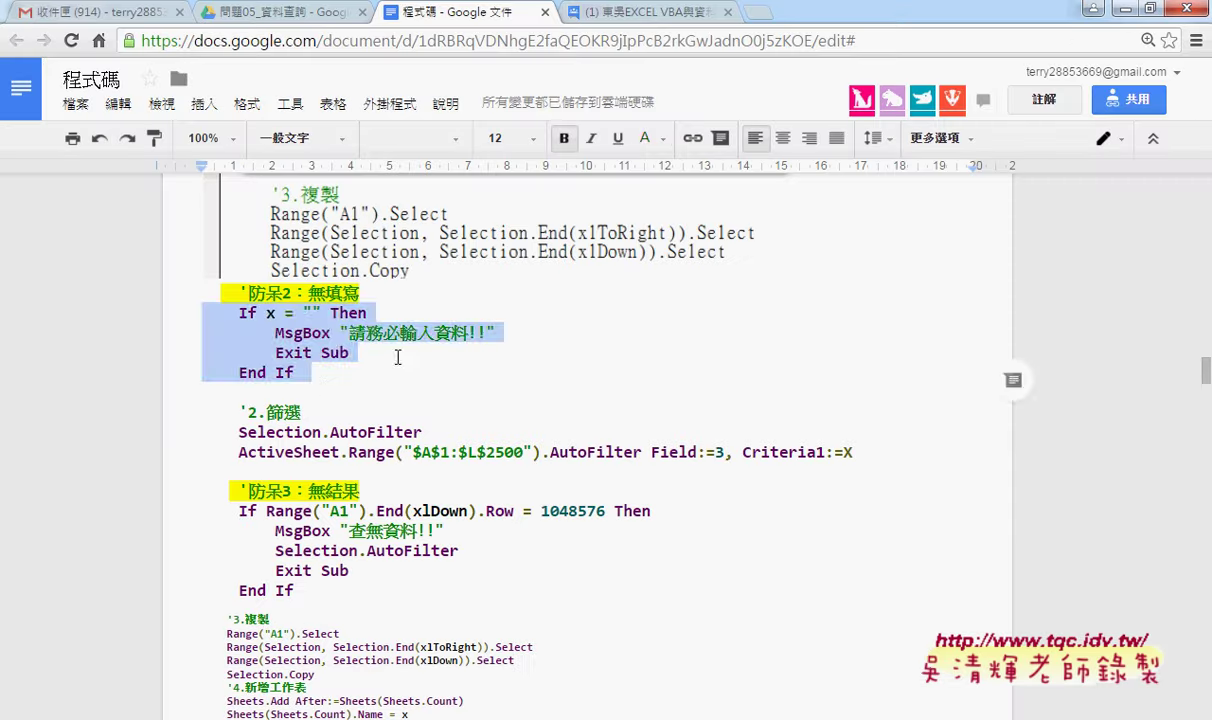
{"action": "left_click_drag", "start_coordinate": [311, 369], "coordinate": [185, 299]}
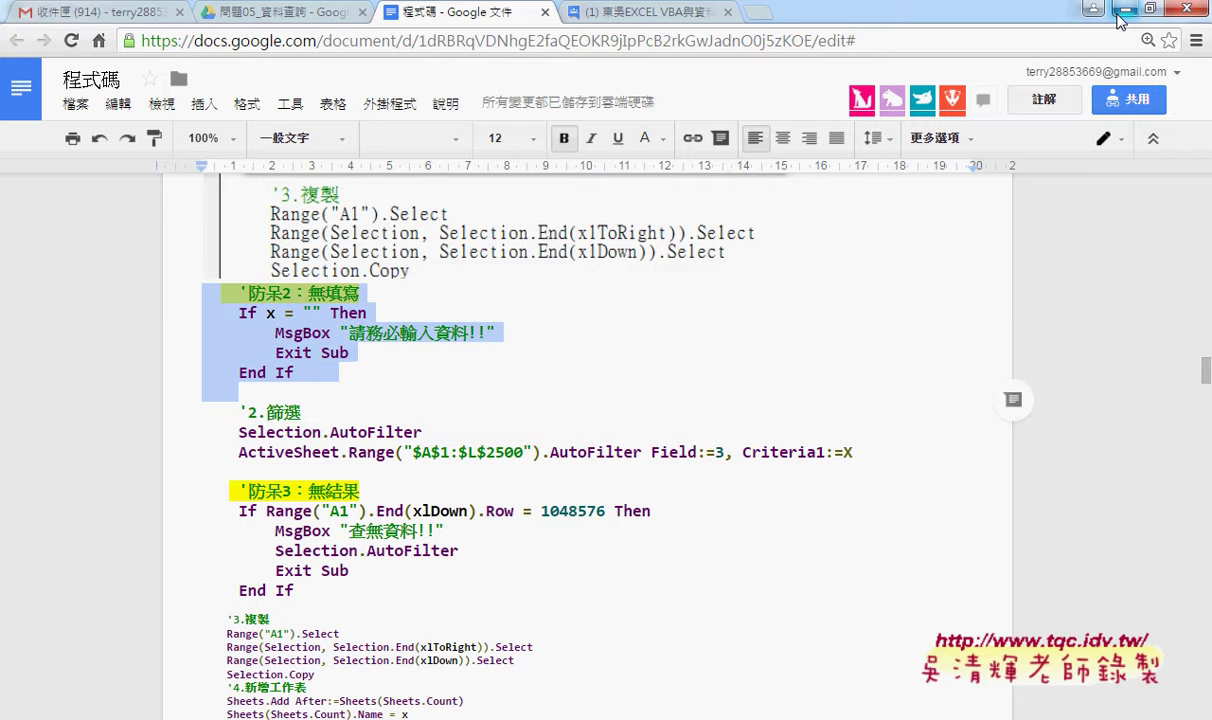
{"action": "key", "text": "alt+Tab"}
{"action": "mouse_move", "coordinate": [314, 270]}
{"action": "left_mouse_down"}
{"action": "mouse_move", "coordinate": [240, 257]}
{"action": "mouse_move", "coordinate": [213, 198]}
{"action": "left_mouse_up"}
{"action": "key", "text": "ctrl+v"}
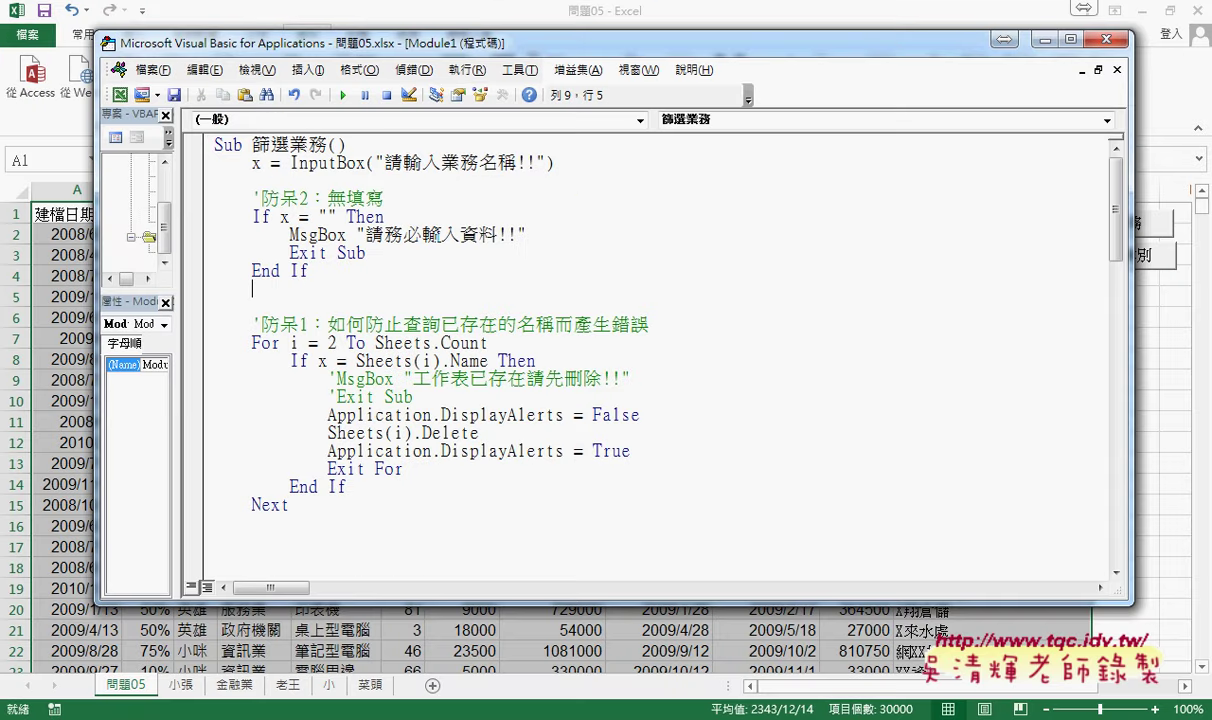
{"action": "left_click_drag", "start_coordinate": [280, 218], "coordinate": [338, 216]}
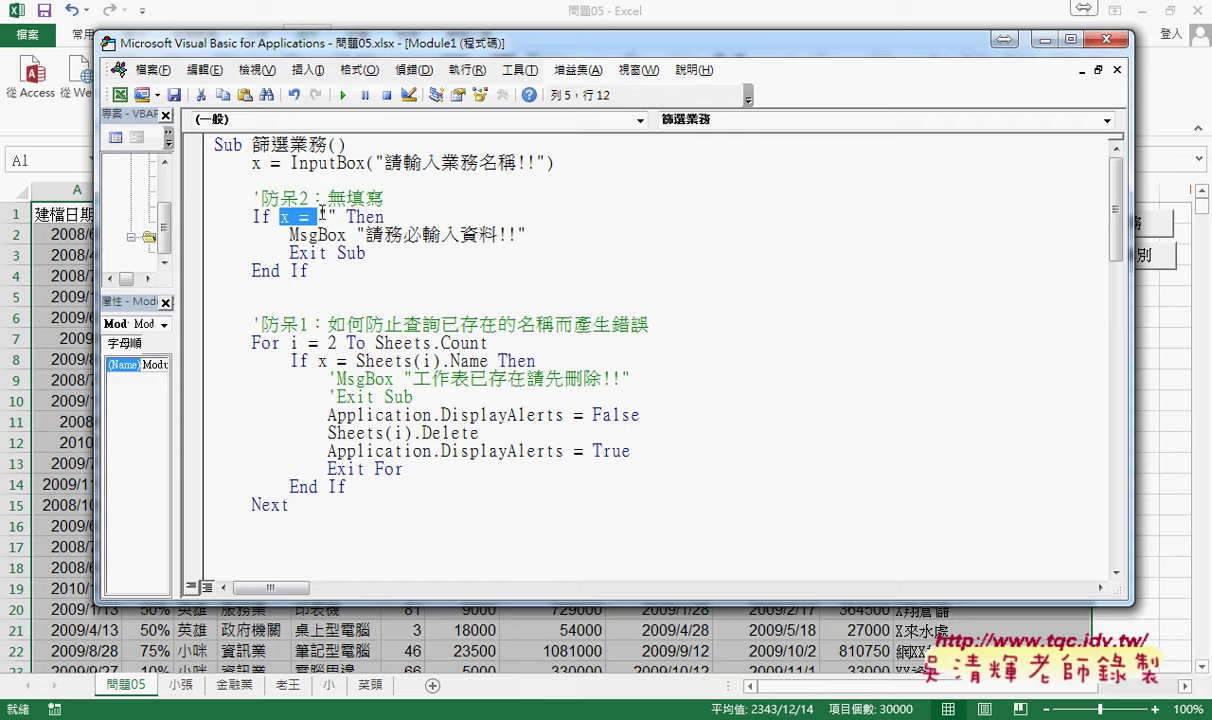
{"action": "left_click", "coordinate": [483, 235]}
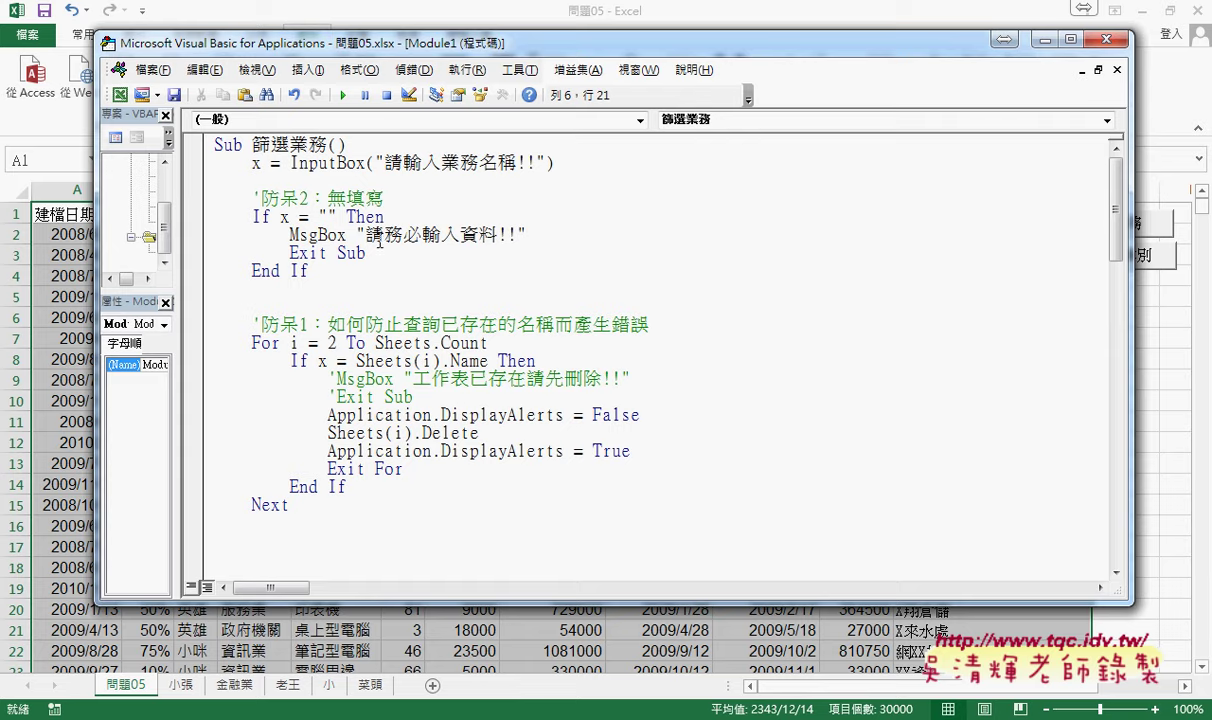
{"action": "left_click", "coordinate": [341, 235]}
- Open the MsgBox help page with F1 and review its prompt, buttons and title arguments
{"action": "key", "text": "F1"}
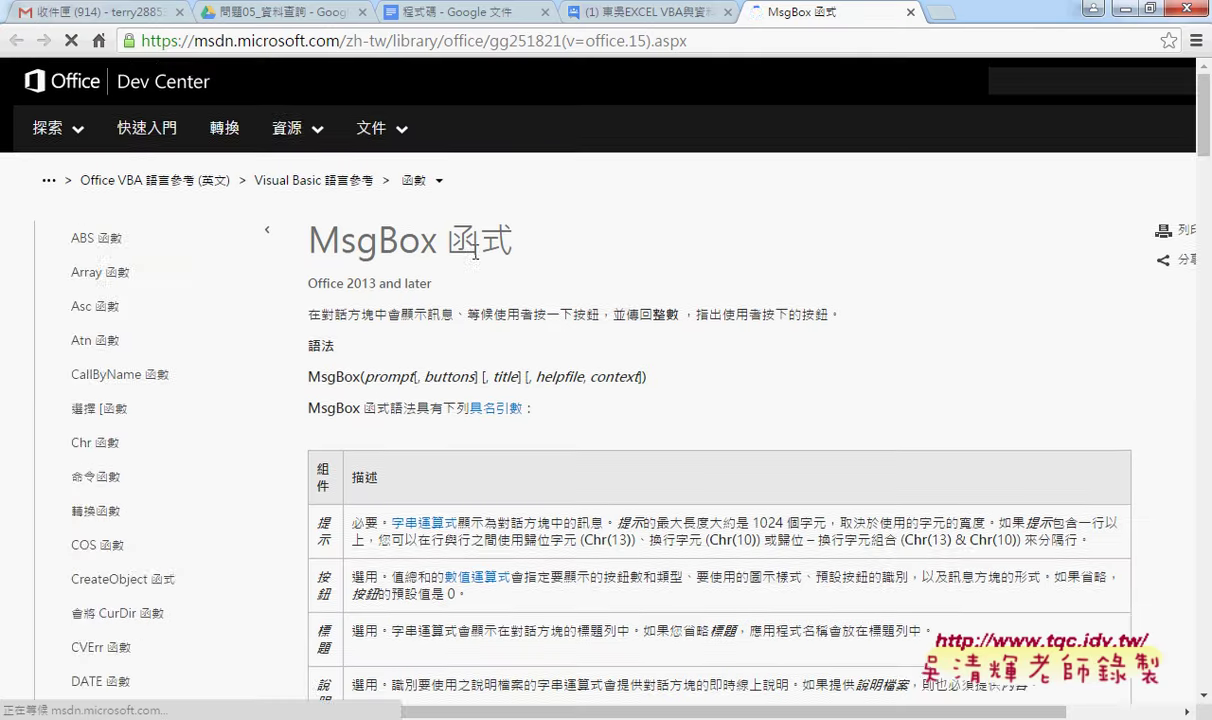
{"action": "scroll", "coordinate": [482, 282], "scroll_direction": "down", "scroll_amount": 2}
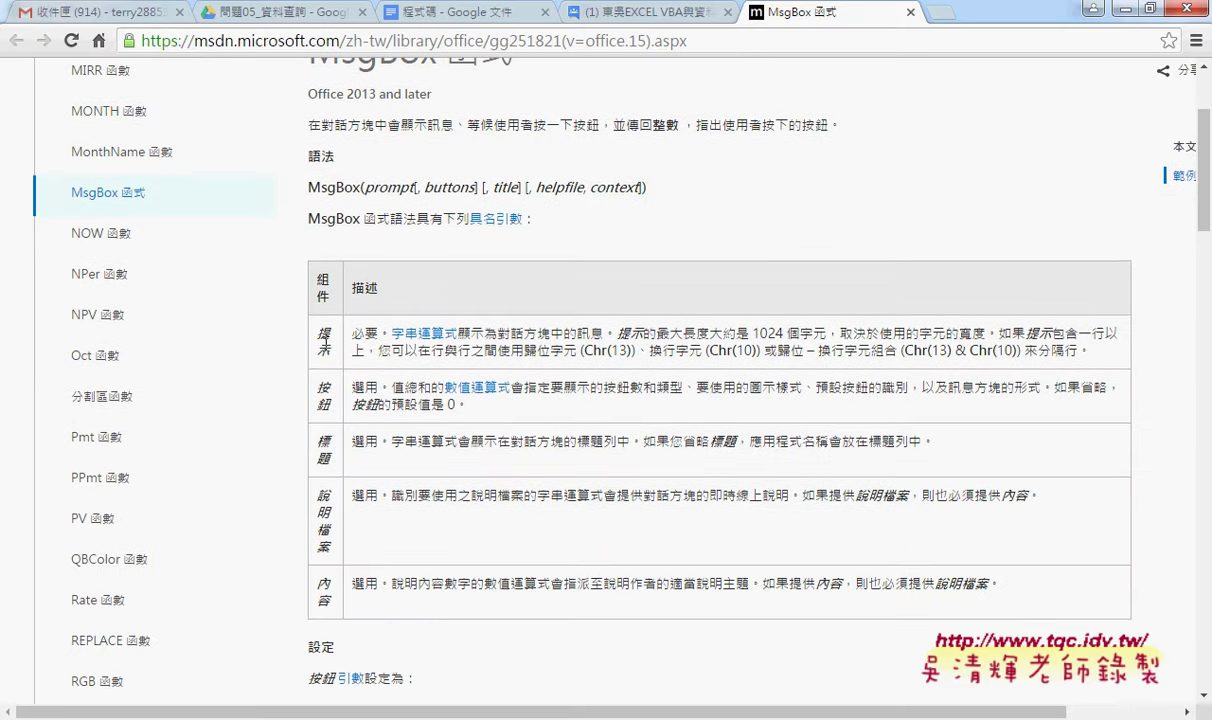
{"action": "left_click_drag", "start_coordinate": [317, 328], "coordinate": [332, 350]}
{"action": "left_click_drag", "start_coordinate": [363, 186], "coordinate": [411, 186]}
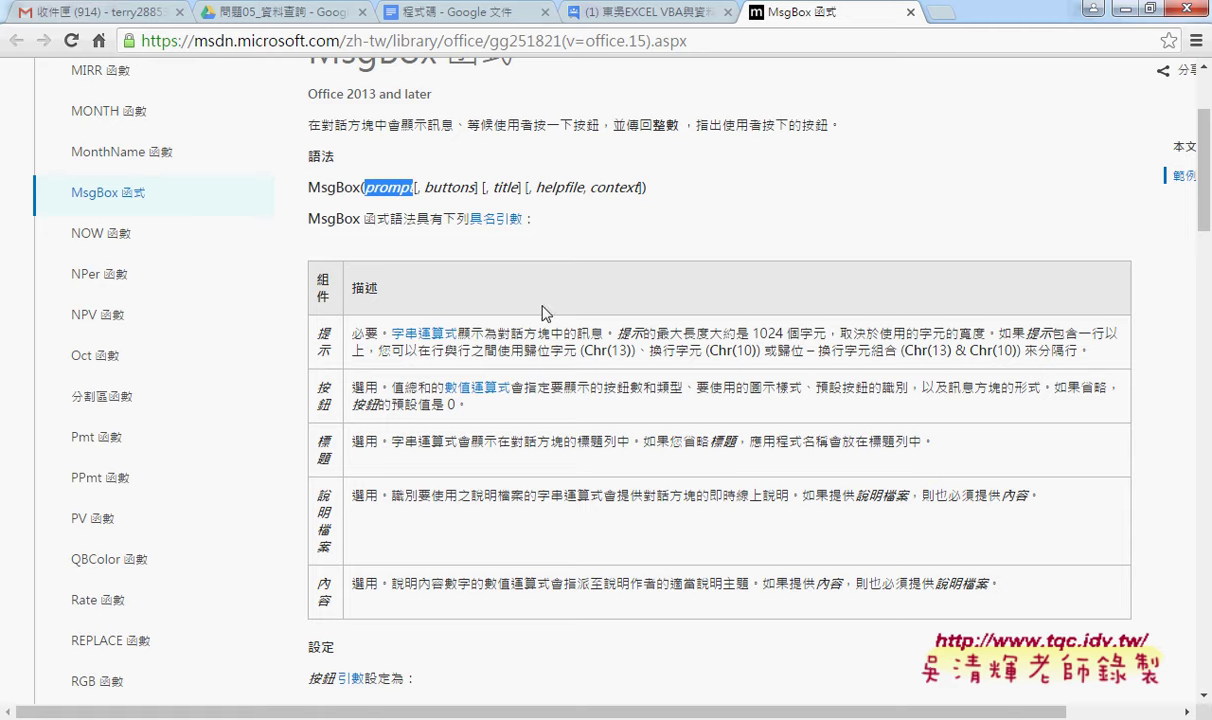
{"action": "left_click_drag", "start_coordinate": [423, 187], "coordinate": [475, 186]}
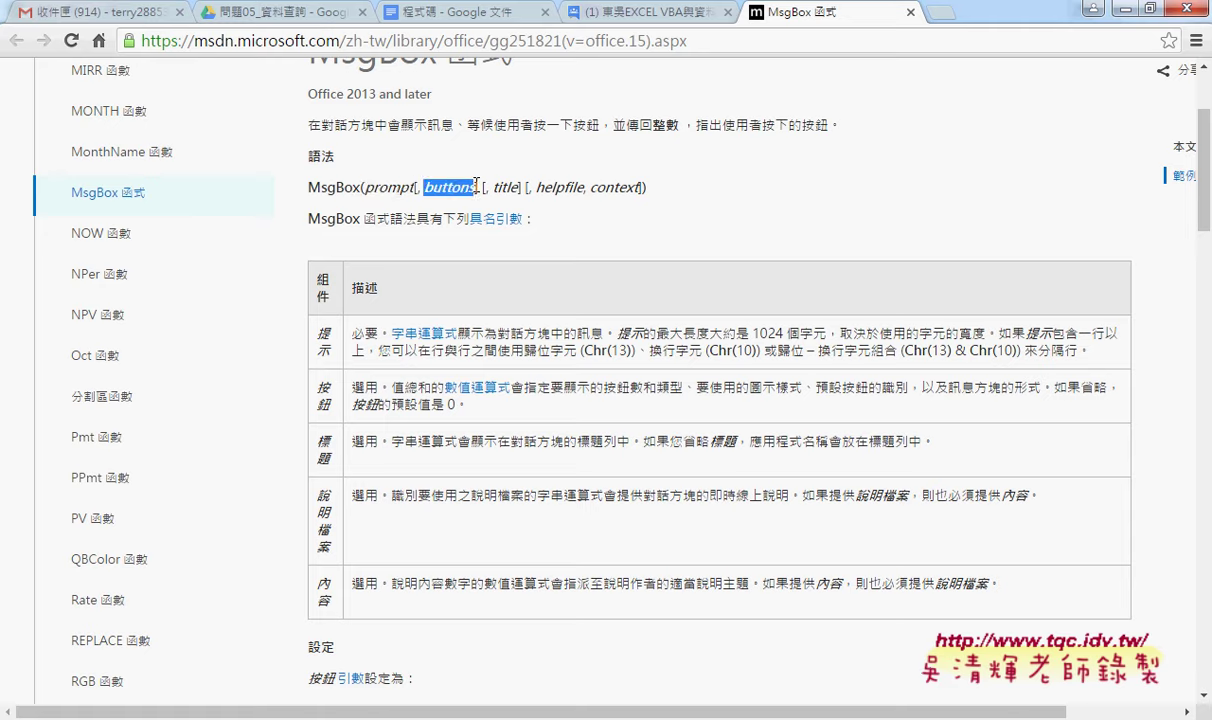
{"action": "scroll", "coordinate": [529, 349], "scroll_direction": "down", "scroll_amount": 1}
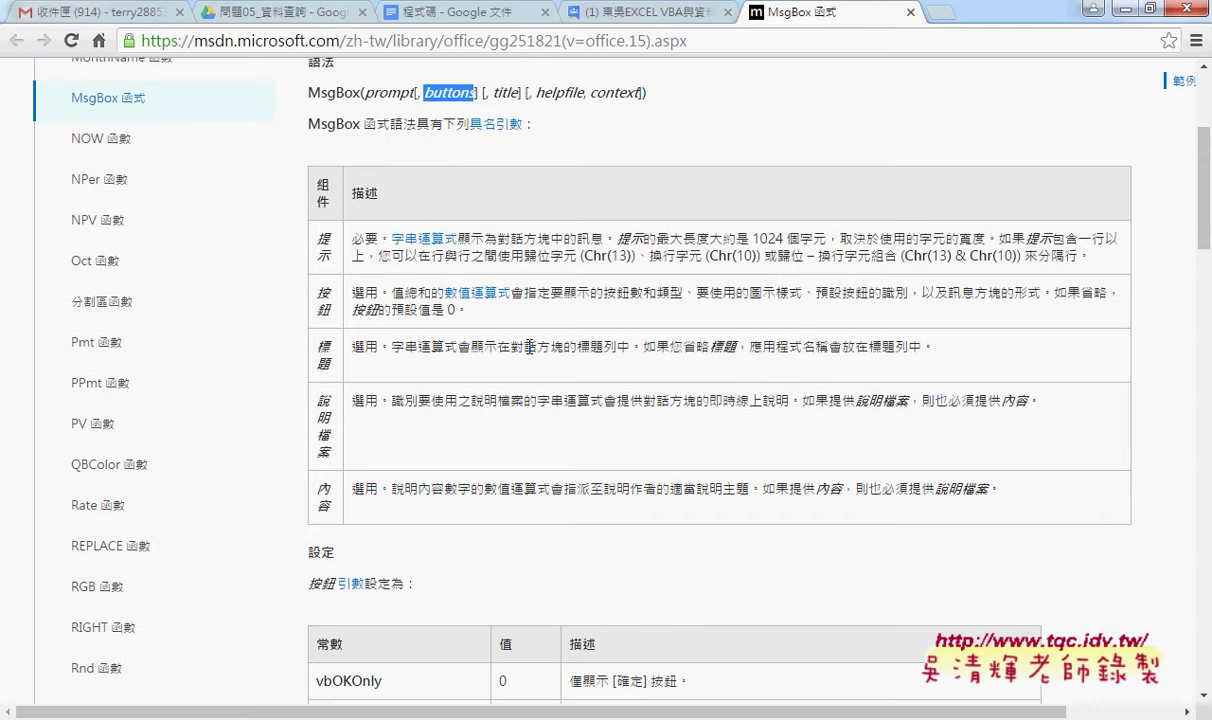
{"action": "scroll", "coordinate": [529, 347], "scroll_direction": "down", "scroll_amount": 1}
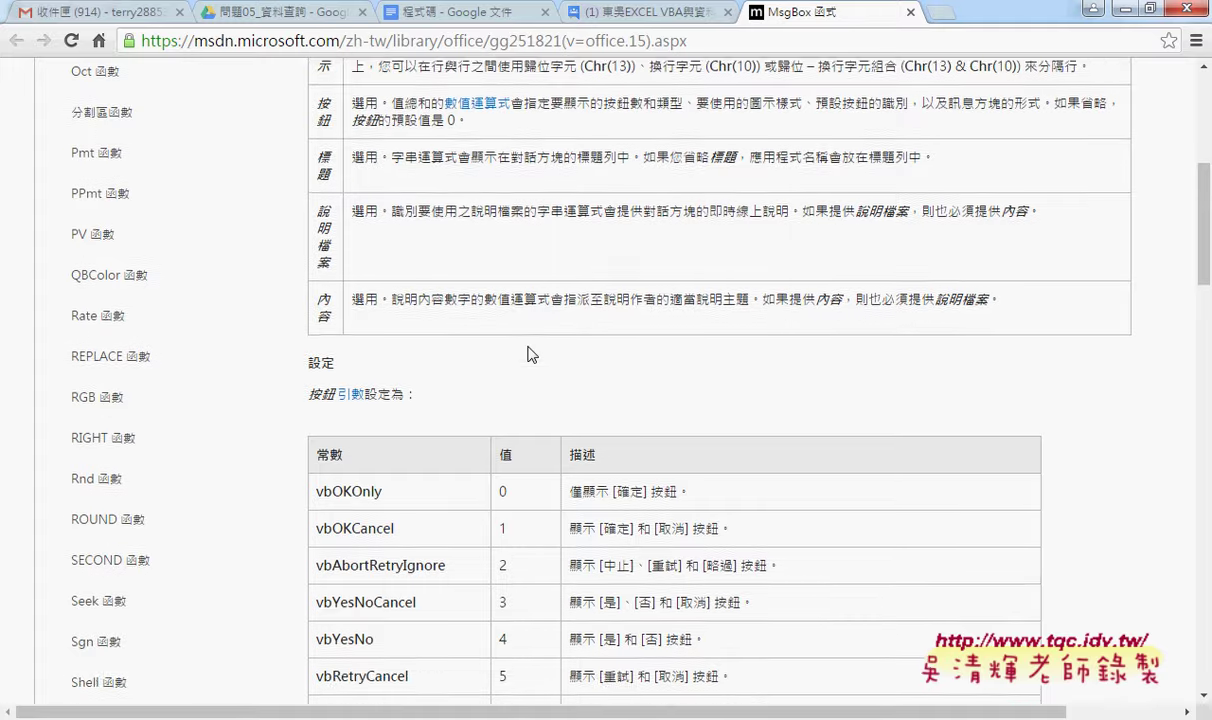
{"action": "scroll", "coordinate": [529, 347], "scroll_direction": "up", "scroll_amount": 2}
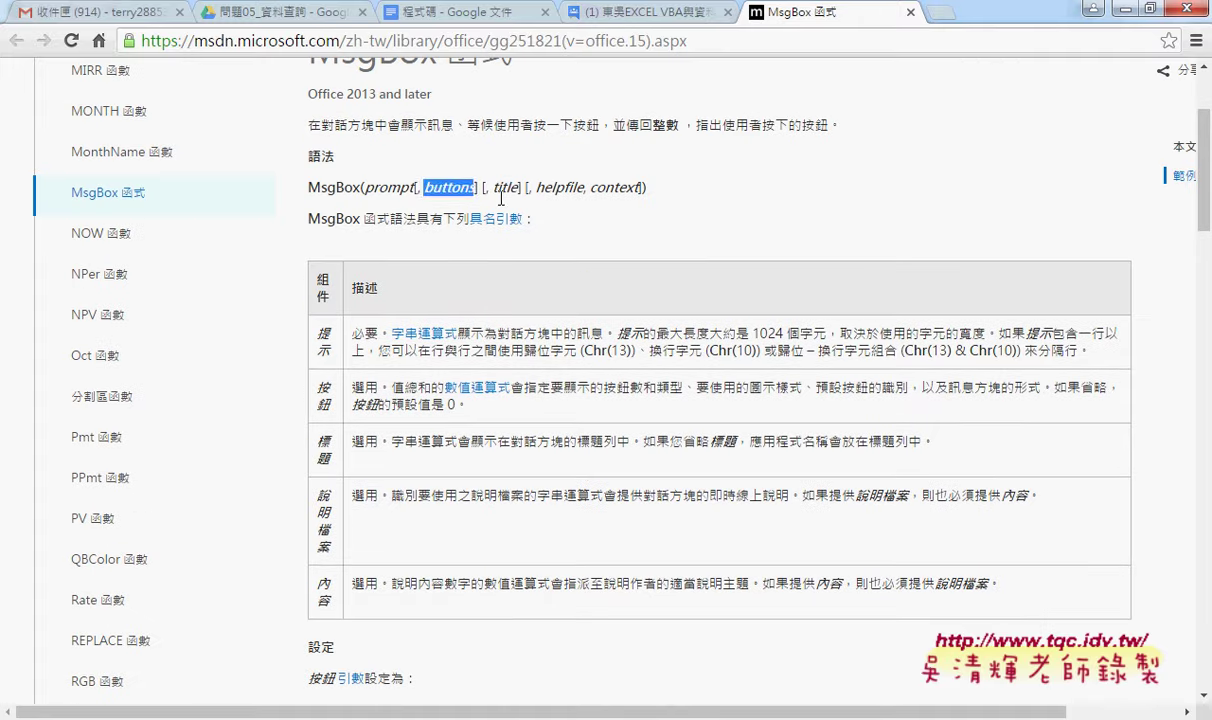
{"action": "left_click_drag", "start_coordinate": [465, 186], "coordinate": [497, 186]}
{"action": "left_click", "coordinate": [546, 185]}
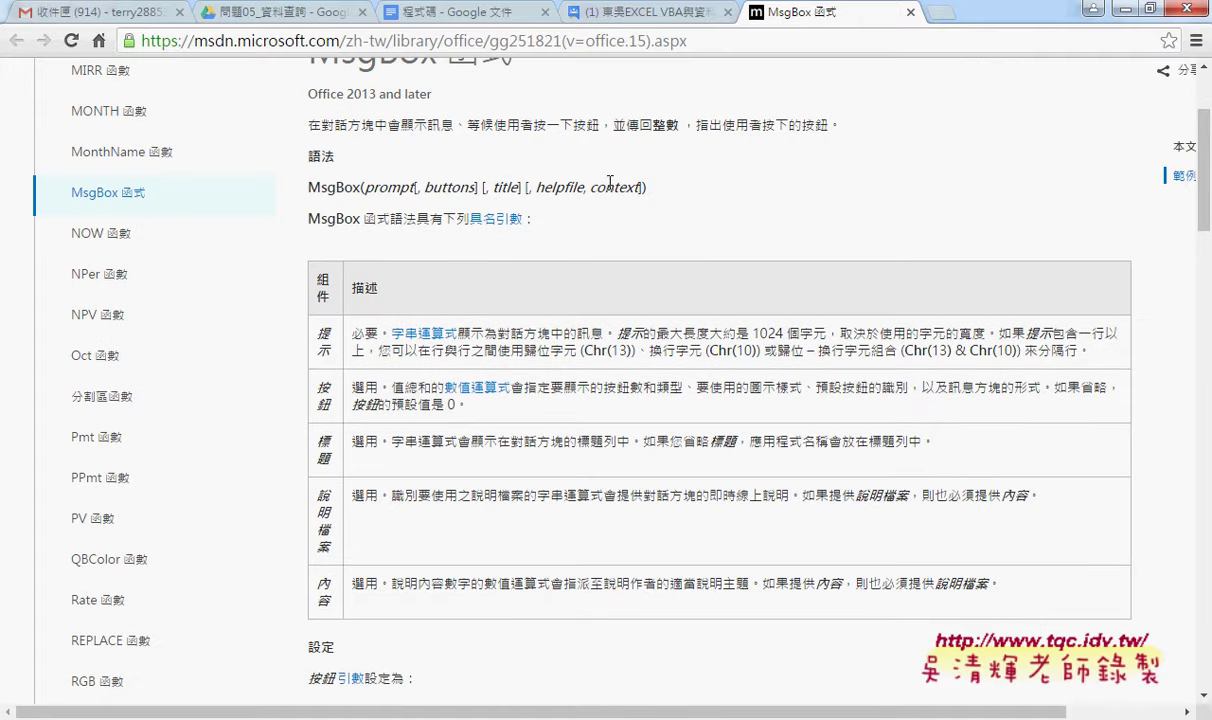
- Scroll to the buttons settings table and select the vbInformation constant
{"action": "scroll", "coordinate": [617, 335], "scroll_direction": "down", "scroll_amount": 5}
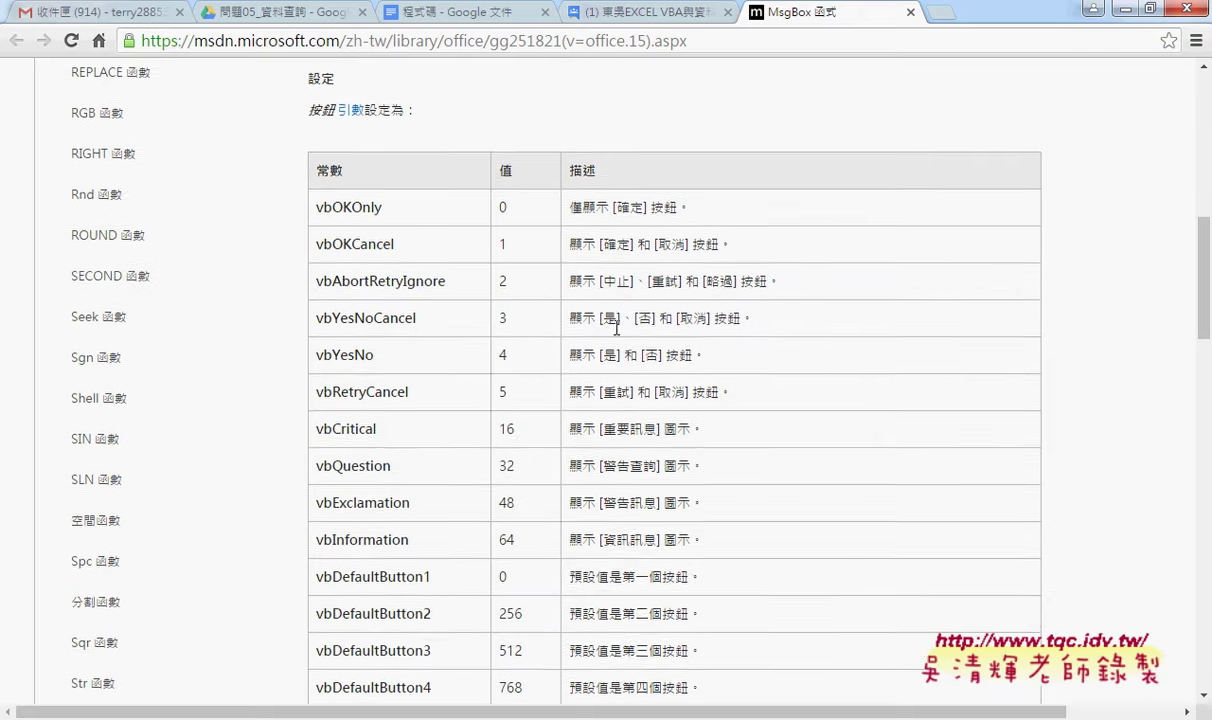
{"action": "scroll", "coordinate": [617, 335], "scroll_direction": "down", "scroll_amount": 2}
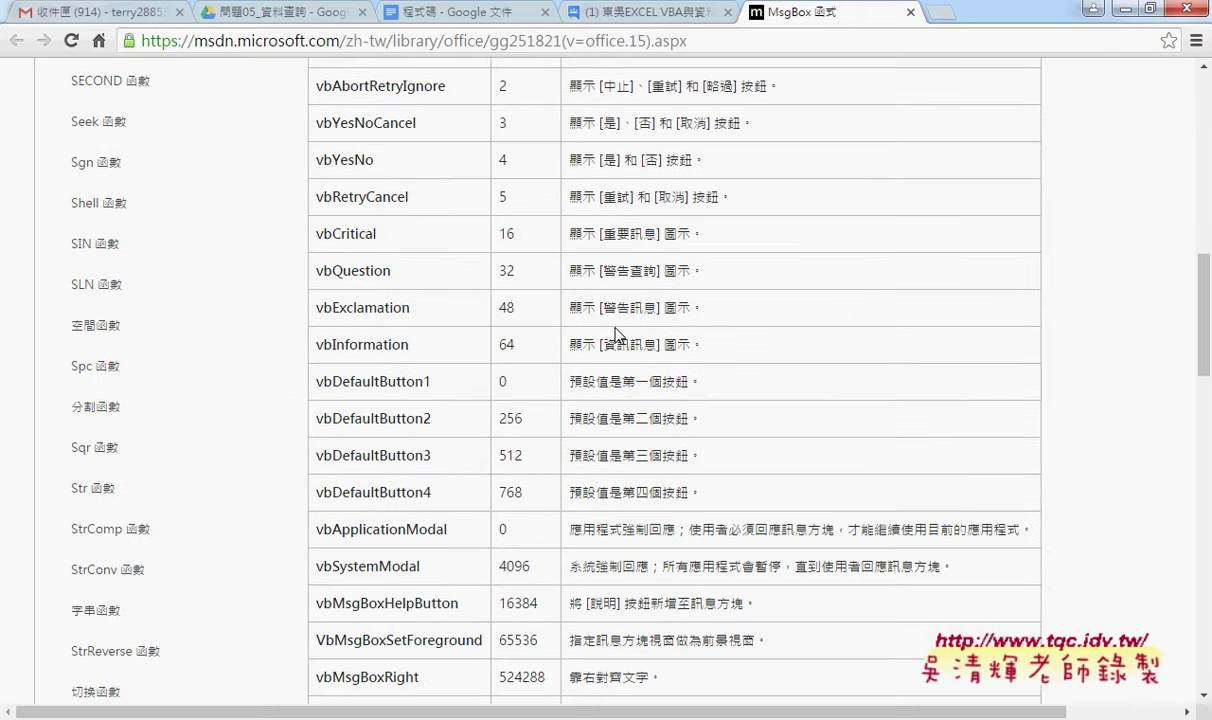
{"action": "scroll", "coordinate": [617, 335], "scroll_direction": "down", "scroll_amount": 2}
{"action": "scroll", "coordinate": [617, 335], "scroll_direction": "down", "scroll_amount": 2}
{"action": "scroll", "coordinate": [617, 335], "scroll_direction": "down", "scroll_amount": 2}
{"action": "scroll", "coordinate": [617, 335], "scroll_direction": "down", "scroll_amount": 2}
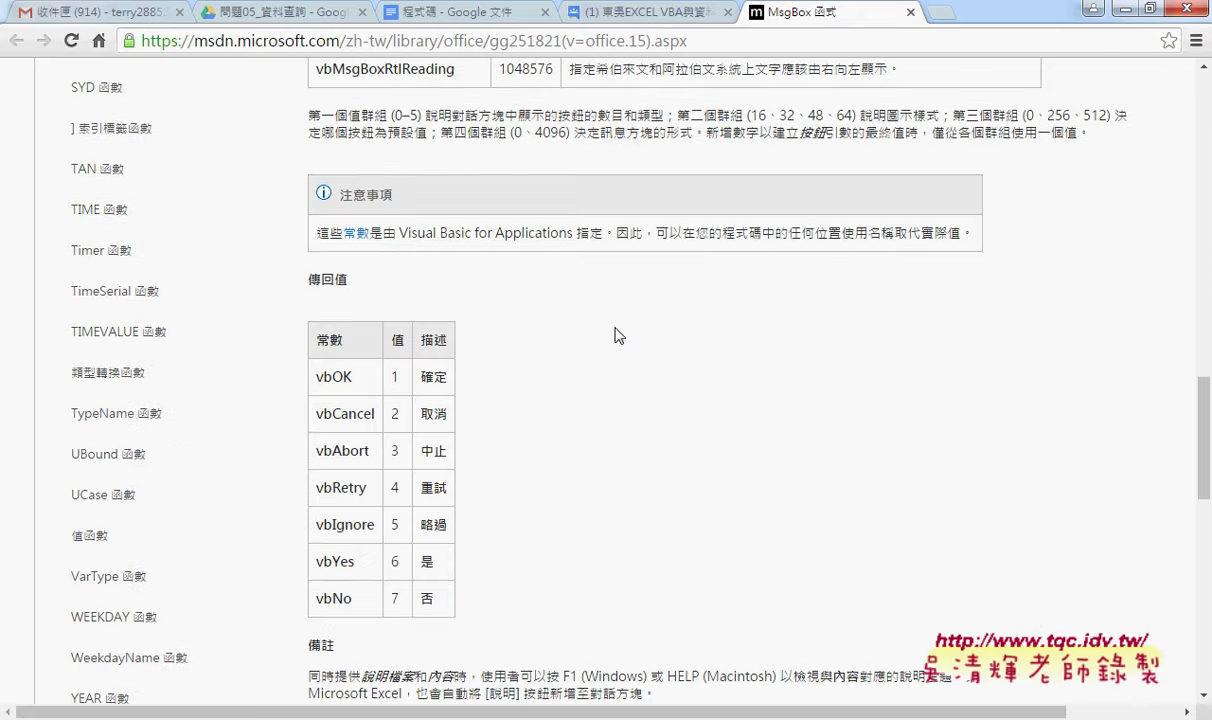
{"action": "scroll", "coordinate": [617, 335], "scroll_direction": "down", "scroll_amount": 2}
{"action": "scroll", "coordinate": [617, 335], "scroll_direction": "down", "scroll_amount": 2}
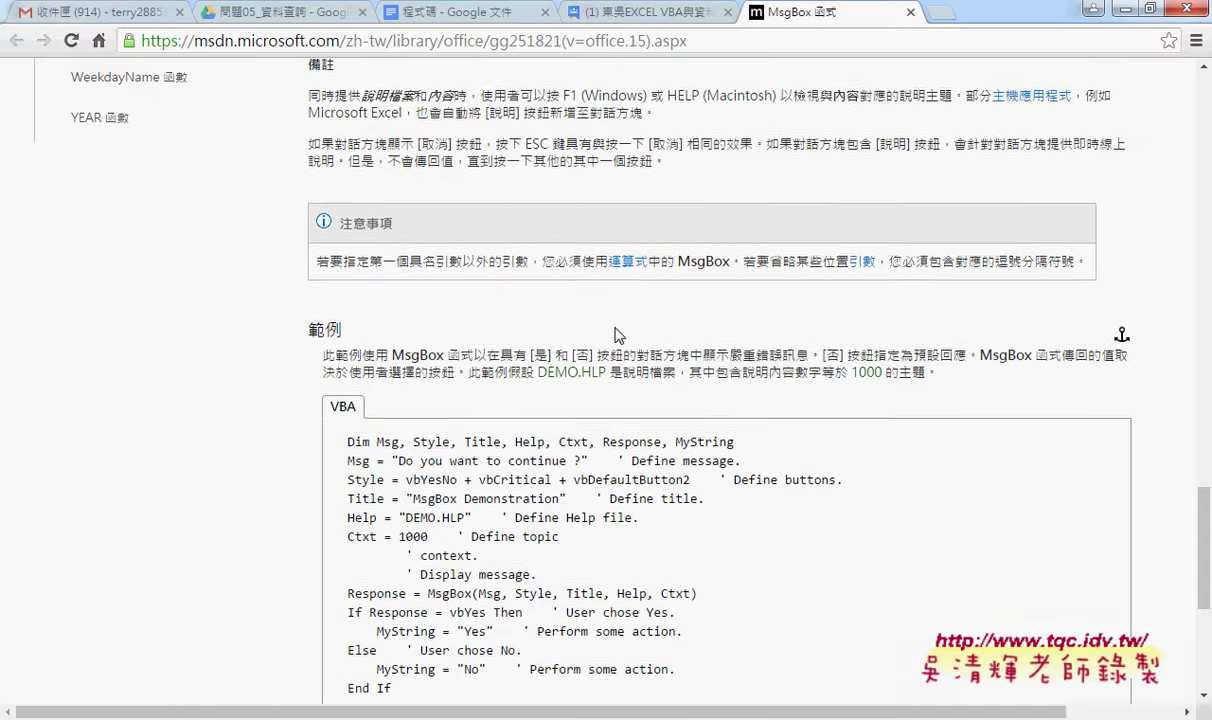
{"action": "scroll", "coordinate": [617, 335], "scroll_direction": "down", "scroll_amount": 4}
{"action": "scroll", "coordinate": [617, 335], "scroll_direction": "up", "scroll_amount": 4}
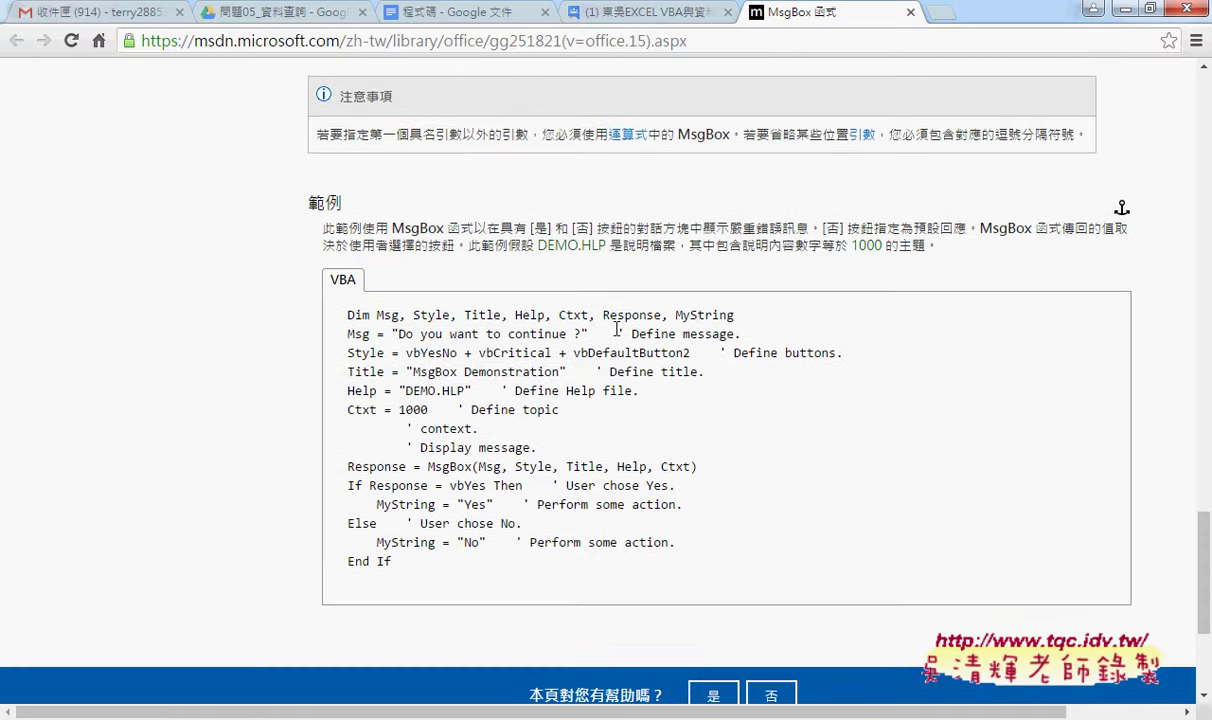
{"action": "scroll", "coordinate": [617, 330], "scroll_direction": "up", "scroll_amount": 2}
{"action": "scroll", "coordinate": [617, 330], "scroll_direction": "up", "scroll_amount": 2}
{"action": "scroll", "coordinate": [619, 335], "scroll_direction": "up", "scroll_amount": 2}
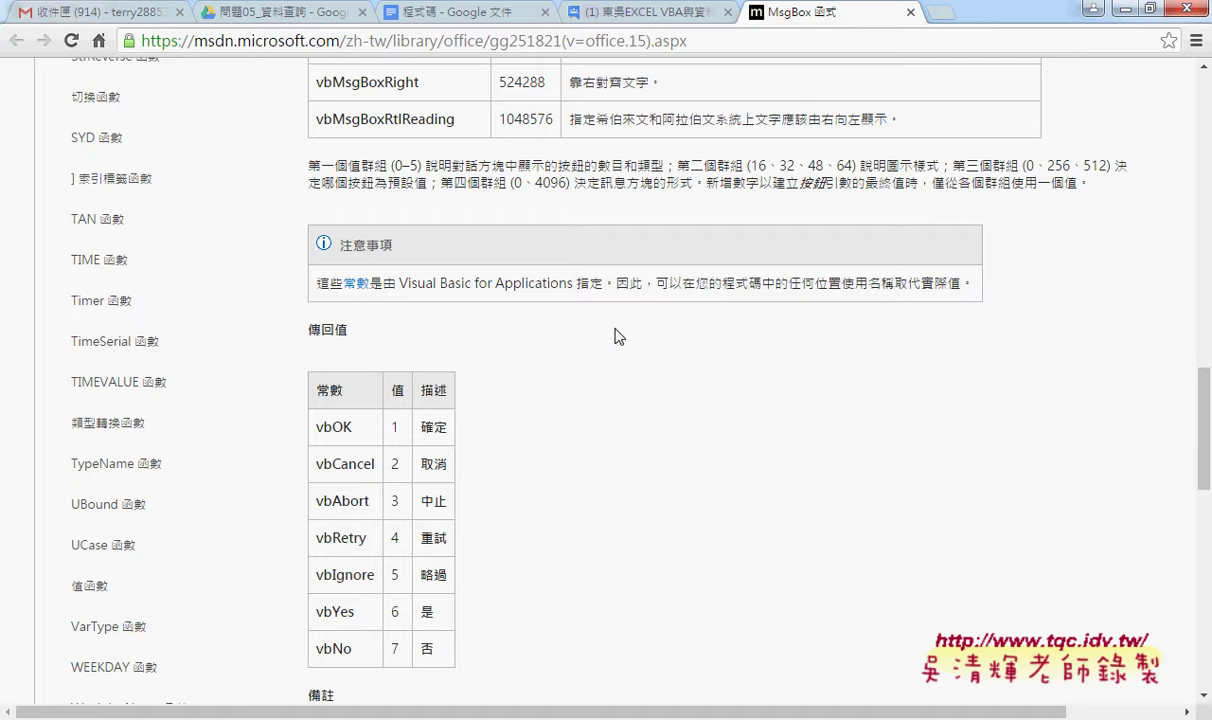
{"action": "scroll", "coordinate": [617, 335], "scroll_direction": "up", "scroll_amount": 2}
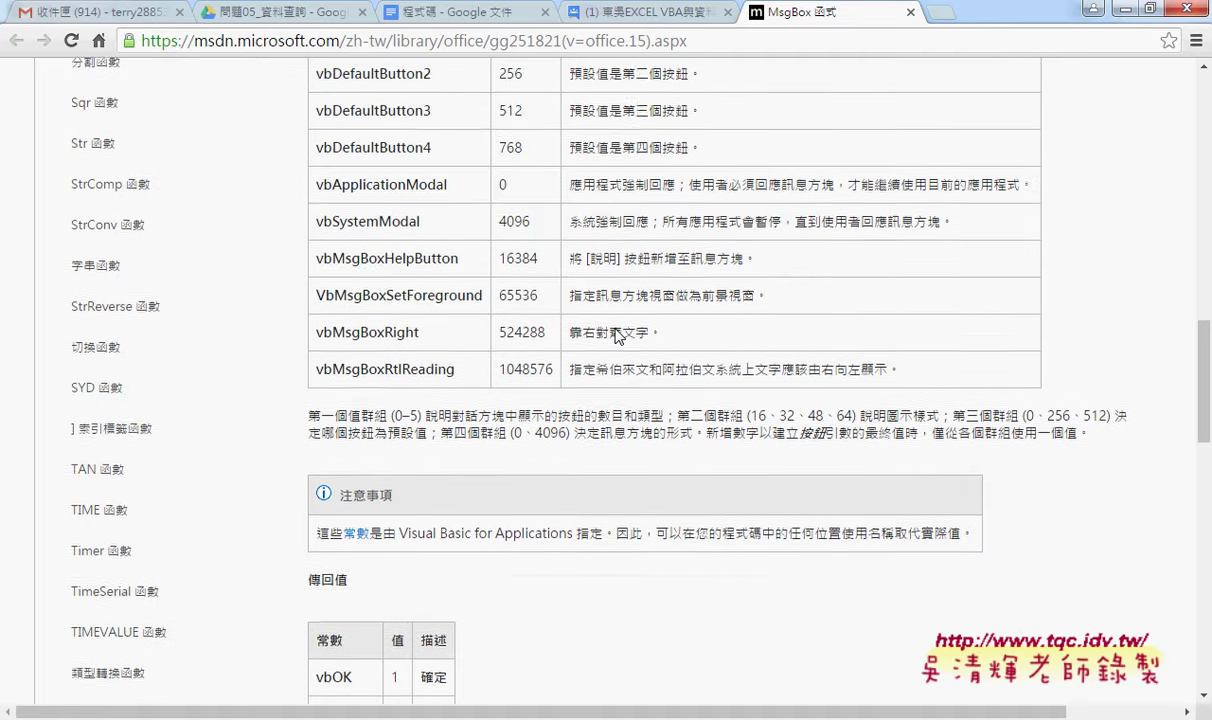
{"action": "scroll", "coordinate": [617, 335], "scroll_direction": "up", "scroll_amount": 2}
{"action": "scroll", "coordinate": [617, 335], "scroll_direction": "up", "scroll_amount": 2}
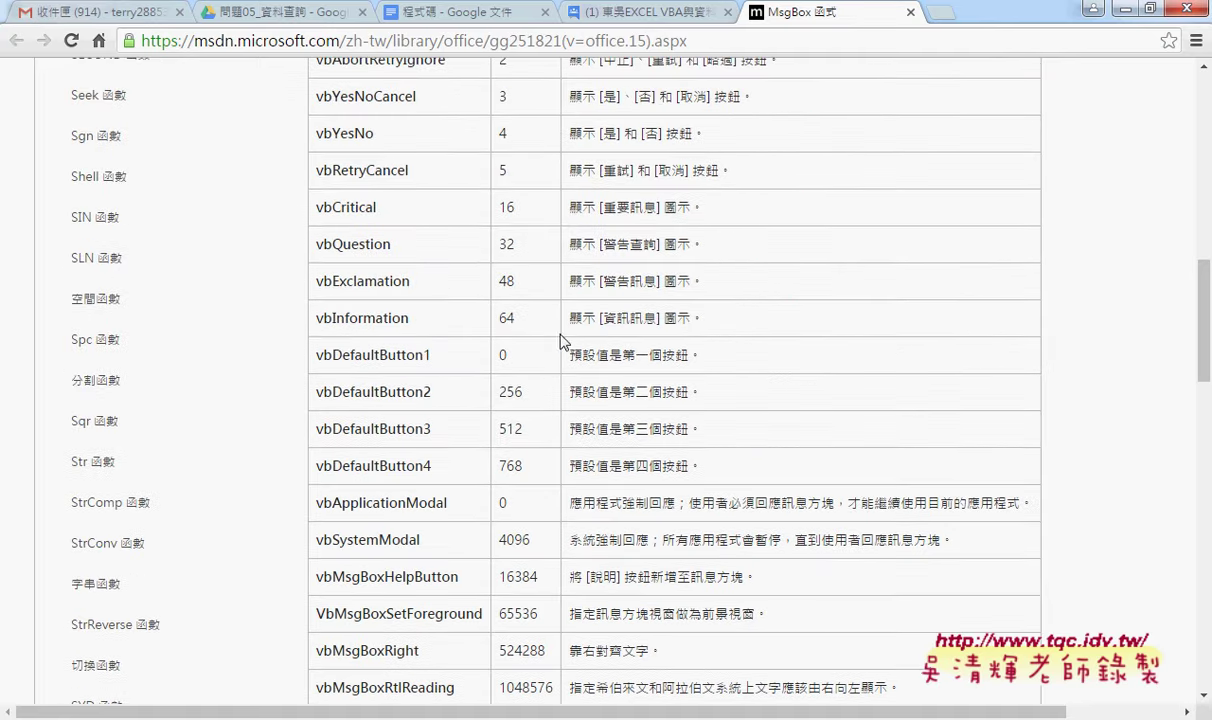
{"action": "left_click_drag", "start_coordinate": [409, 318], "coordinate": [316, 318]}
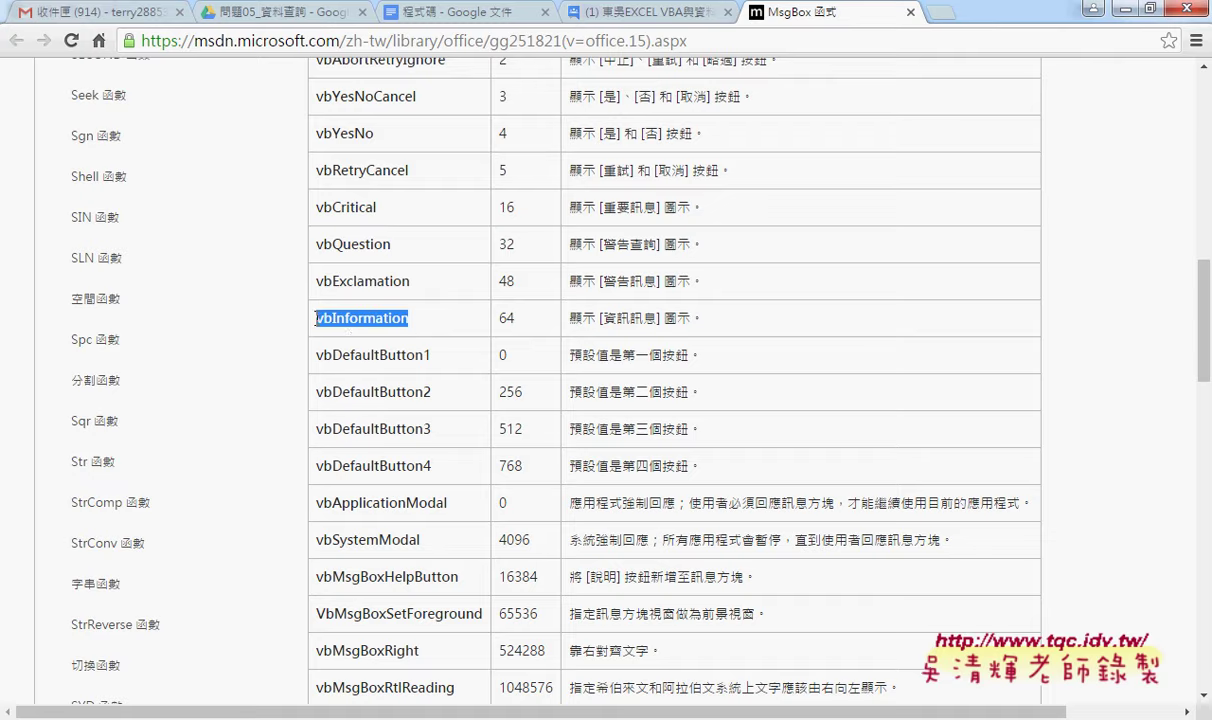
- Revisit the buttons argument description and mark vbInformation (64, information icon) again
{"action": "scroll", "coordinate": [316, 318], "scroll_direction": "up", "scroll_amount": 3}
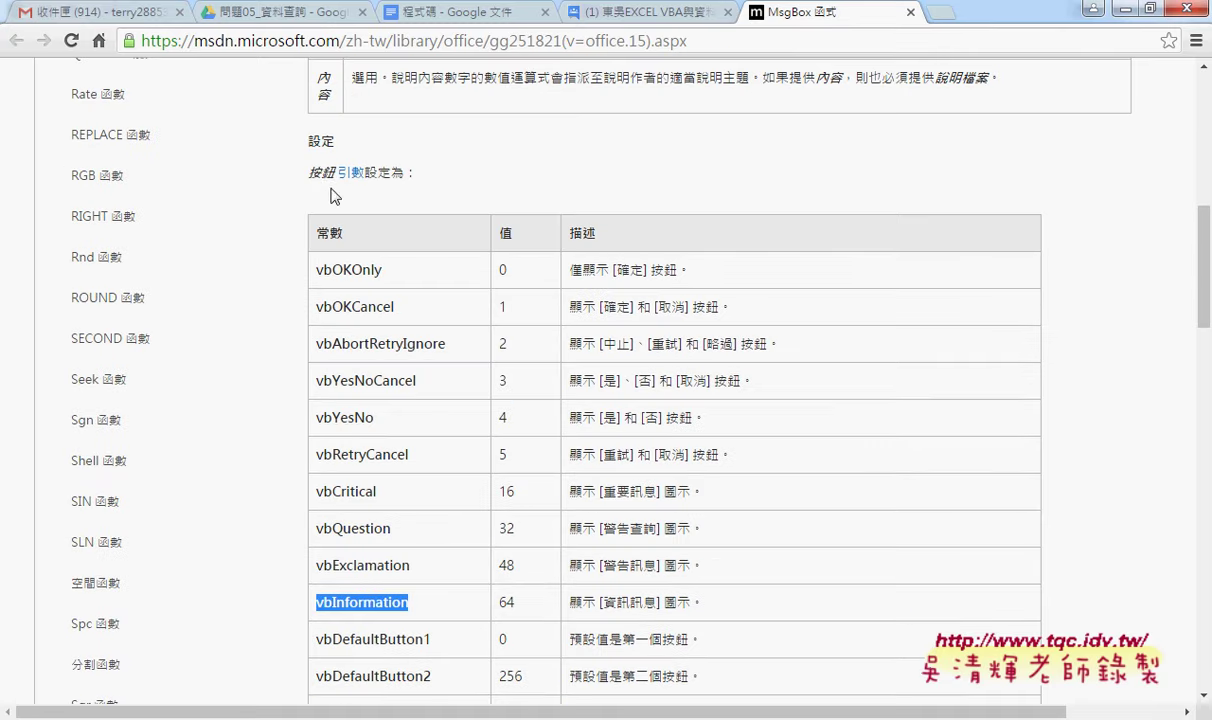
{"action": "left_click_drag", "start_coordinate": [333, 172], "coordinate": [320, 75]}
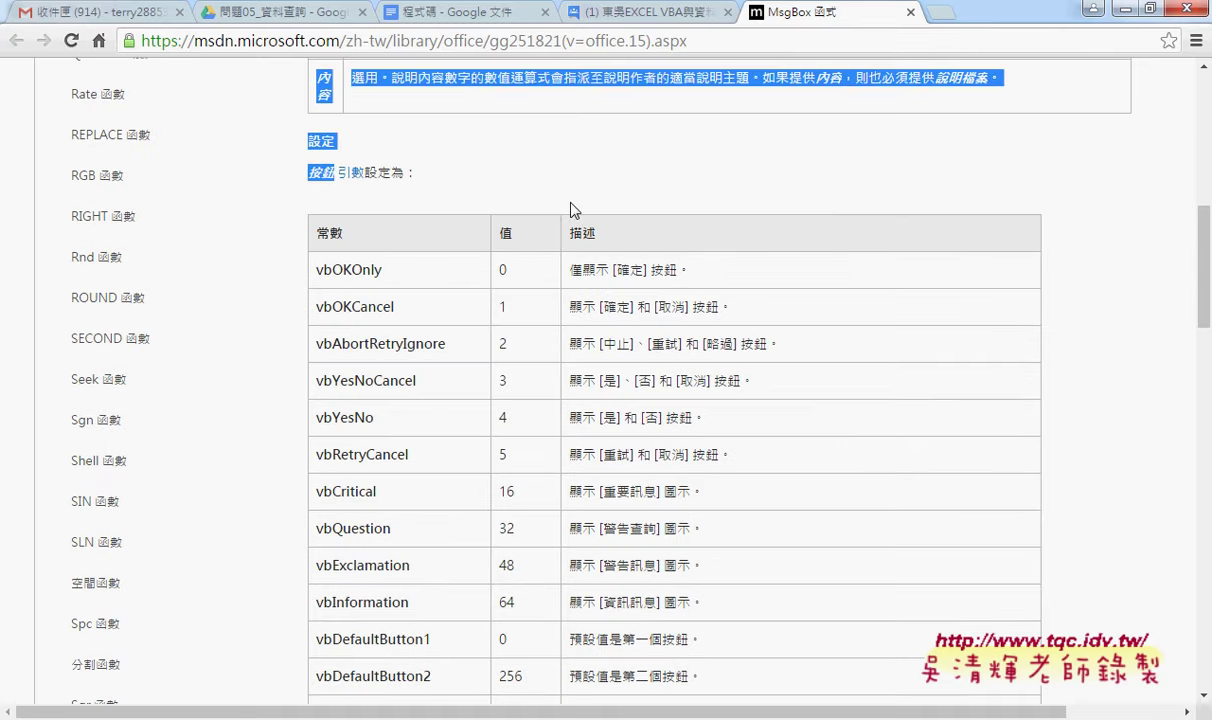
{"action": "scroll", "coordinate": [587, 319], "scroll_direction": "down", "scroll_amount": 4}
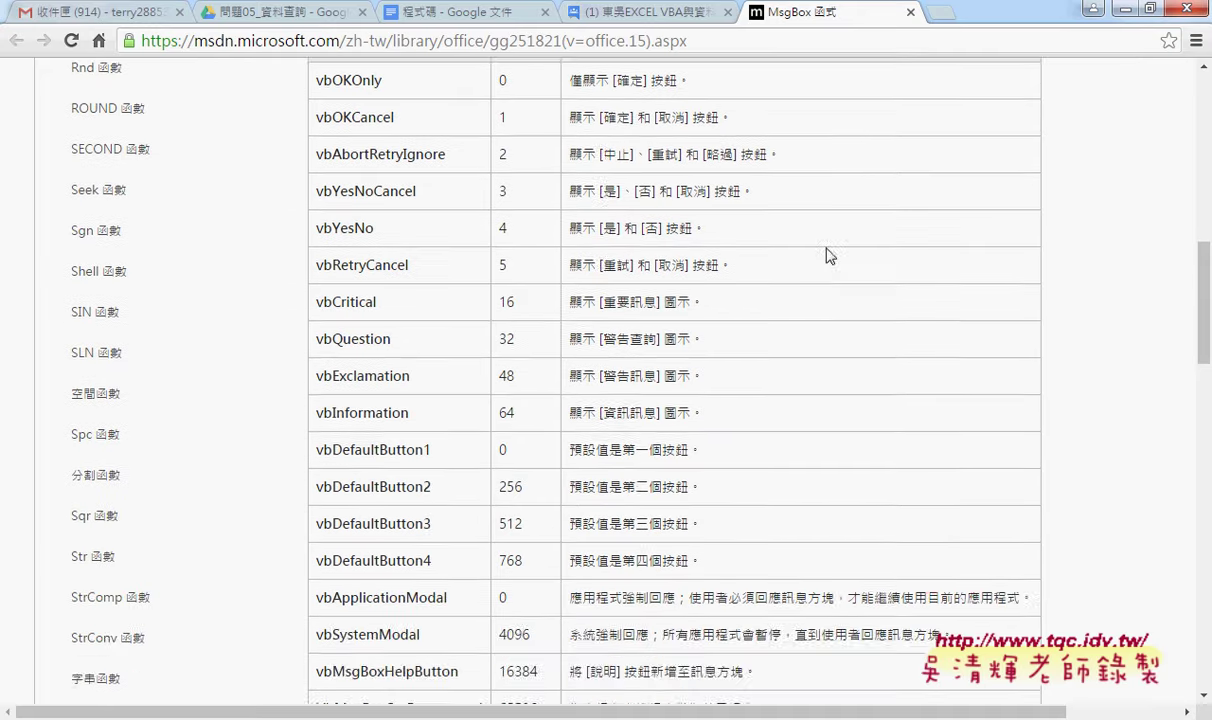
{"action": "scroll", "coordinate": [800, 238], "scroll_direction": "up", "scroll_amount": 5}
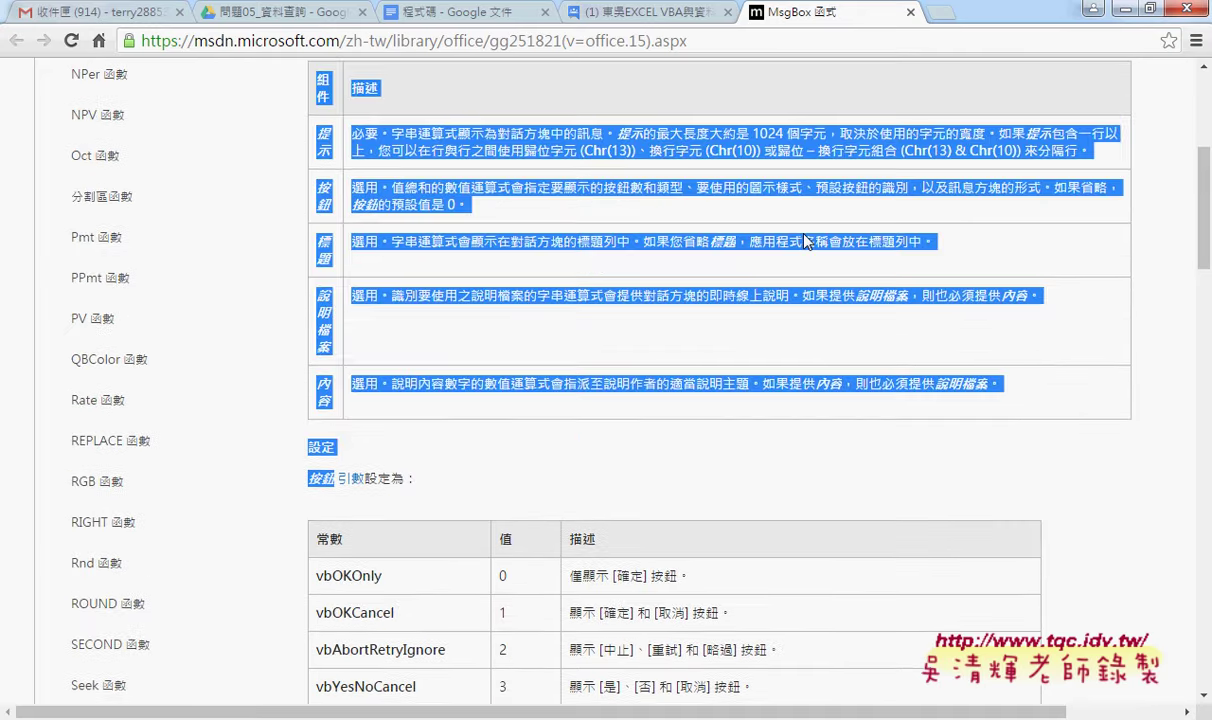
{"action": "scroll", "coordinate": [805, 241], "scroll_direction": "up", "scroll_amount": 3}
{"action": "left_click", "coordinate": [687, 281]}
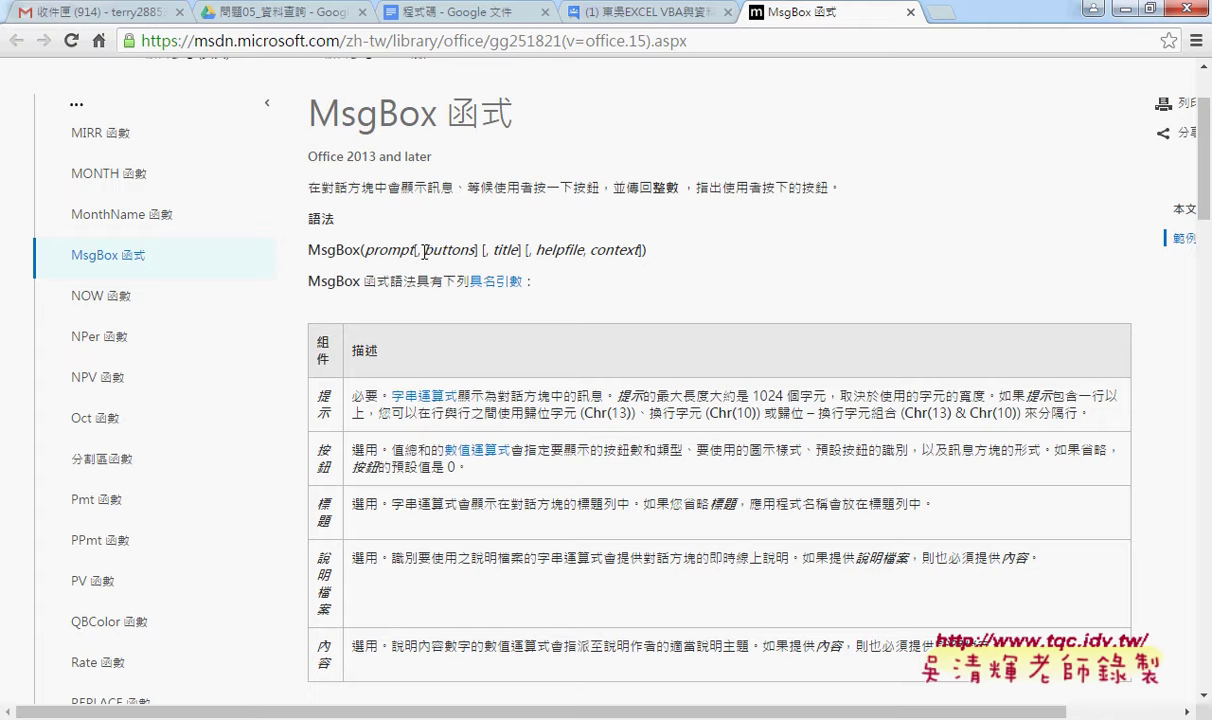
{"action": "left_click_drag", "start_coordinate": [424, 251], "coordinate": [475, 247]}
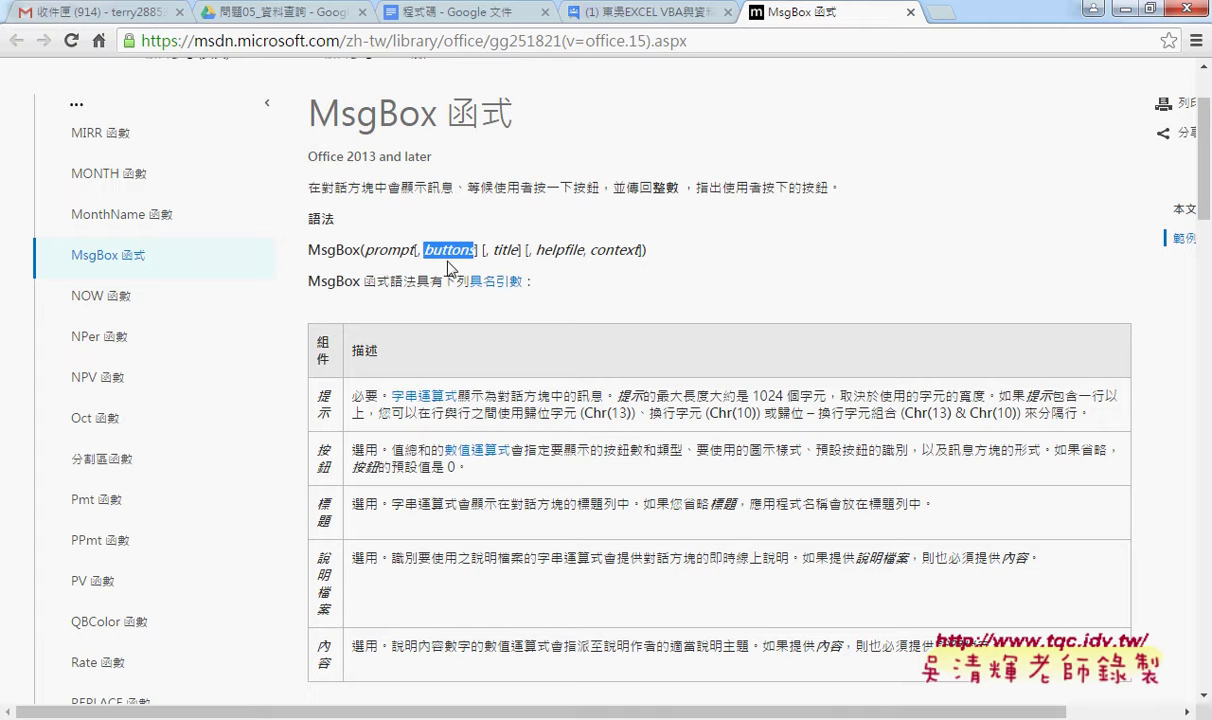
{"action": "scroll", "coordinate": [563, 368], "scroll_direction": "down", "scroll_amount": 2}
{"action": "scroll", "coordinate": [565, 366], "scroll_direction": "down", "scroll_amount": 2}
{"action": "scroll", "coordinate": [565, 370], "scroll_direction": "down", "scroll_amount": 3}
{"action": "scroll", "coordinate": [565, 372], "scroll_direction": "down", "scroll_amount": 2}
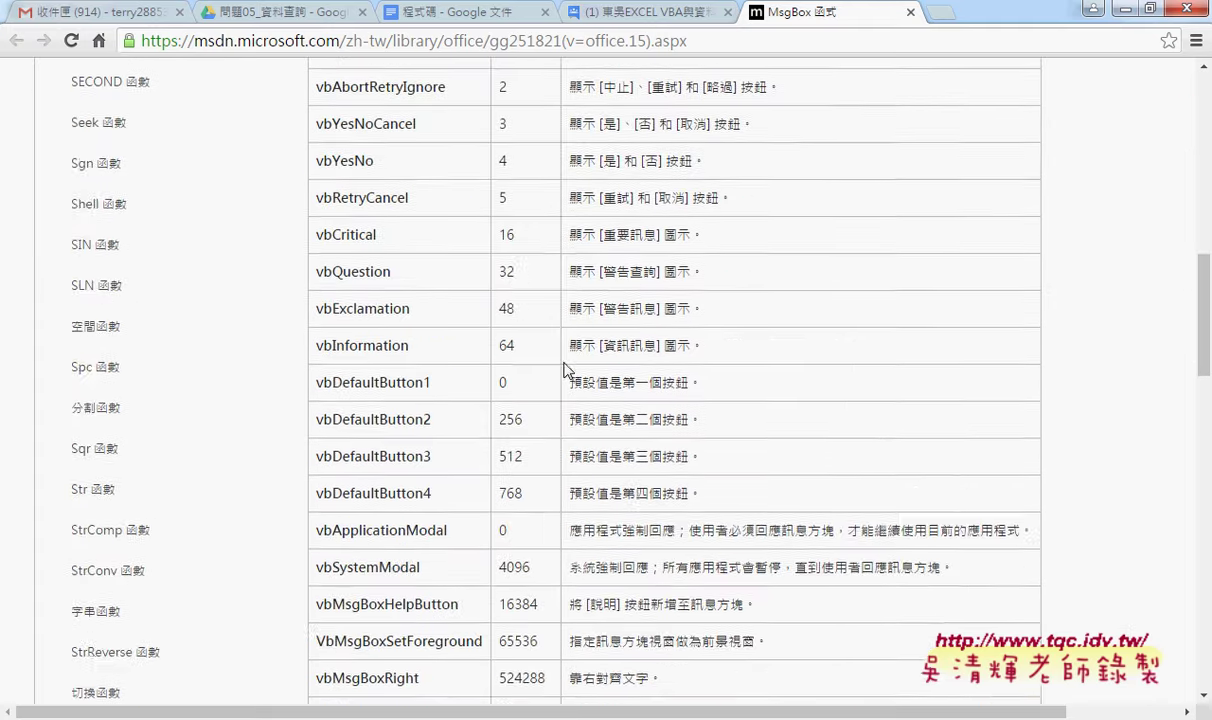
{"action": "scroll", "coordinate": [565, 362], "scroll_direction": "down", "scroll_amount": 1}
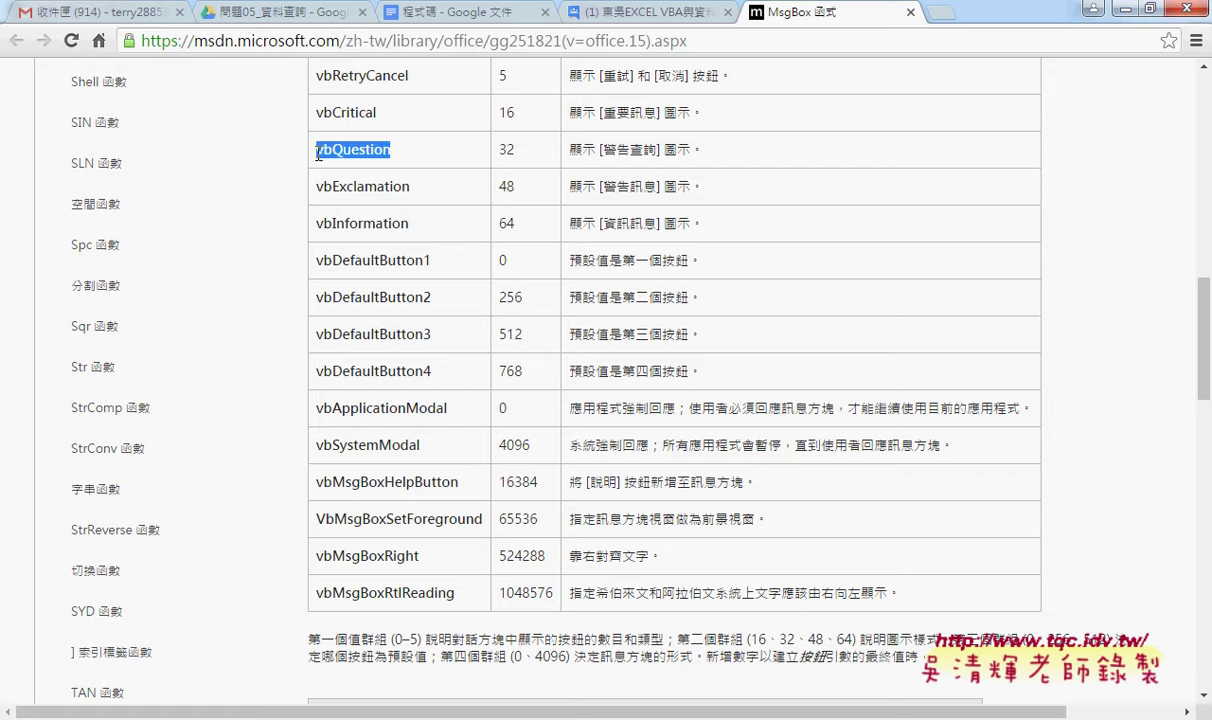
{"action": "scroll", "coordinate": [318, 153], "scroll_direction": "up", "scroll_amount": 1}
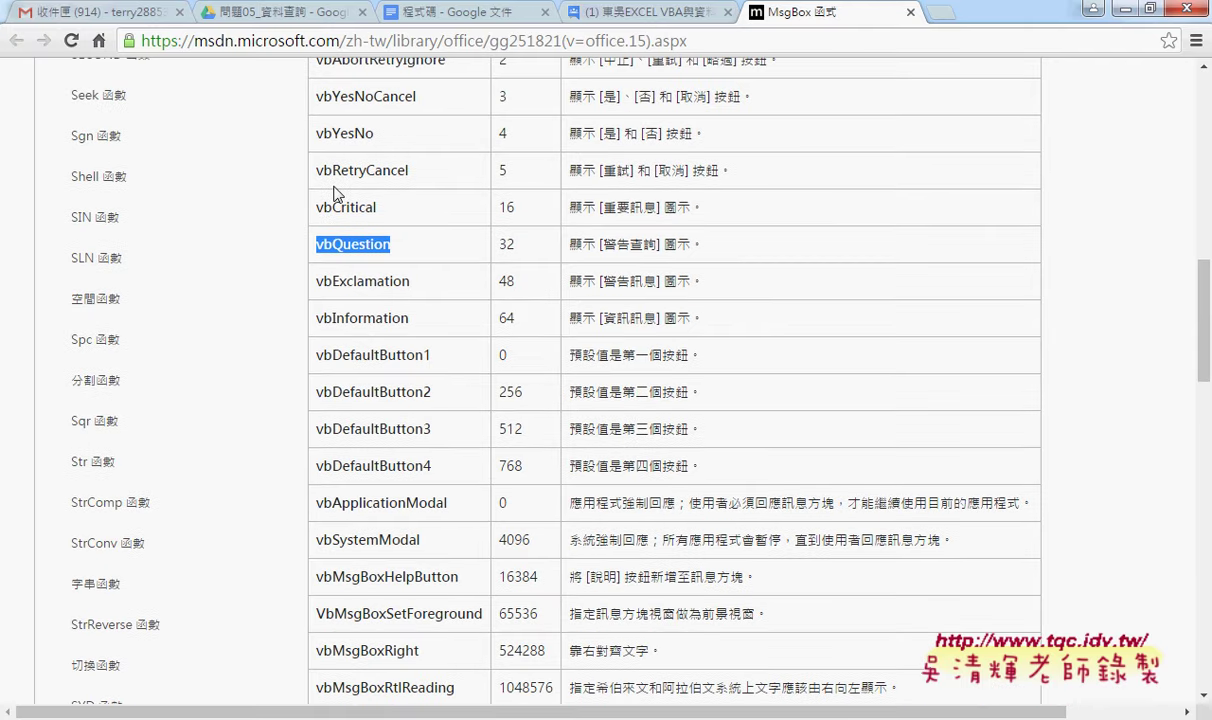
{"action": "scroll", "coordinate": [343, 228], "scroll_direction": "up", "scroll_amount": 1}
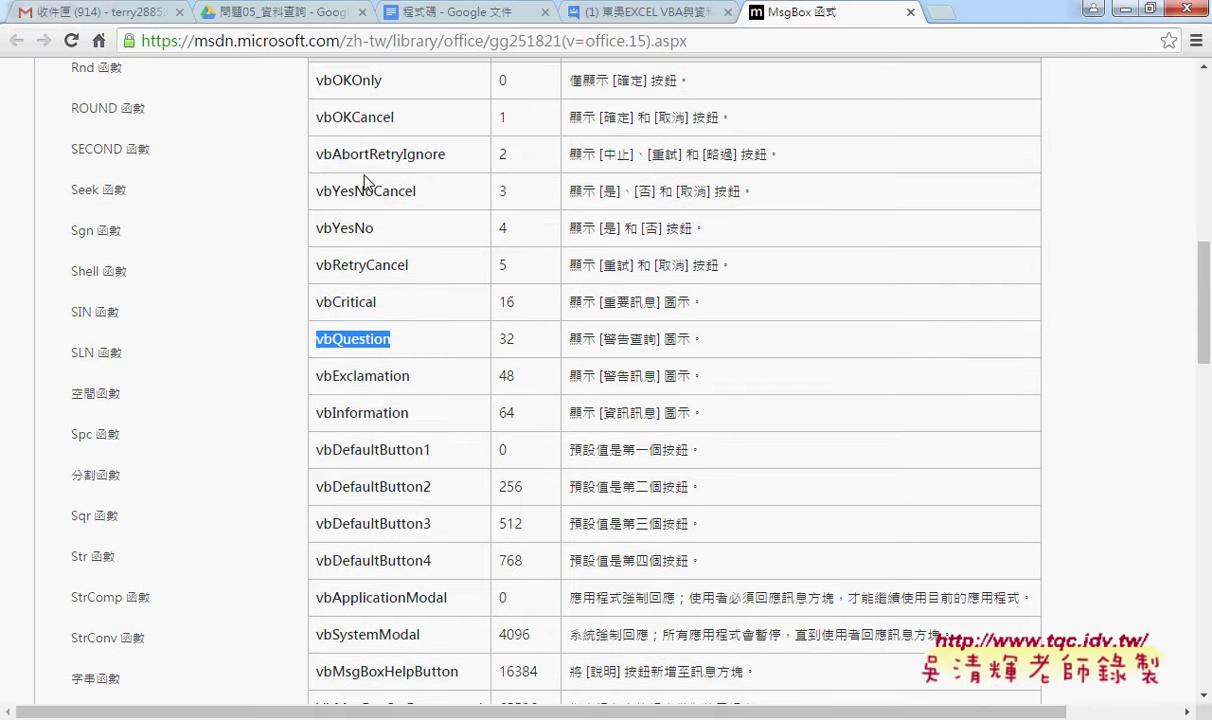
{"action": "scroll", "coordinate": [368, 200], "scroll_direction": "down", "scroll_amount": 2}
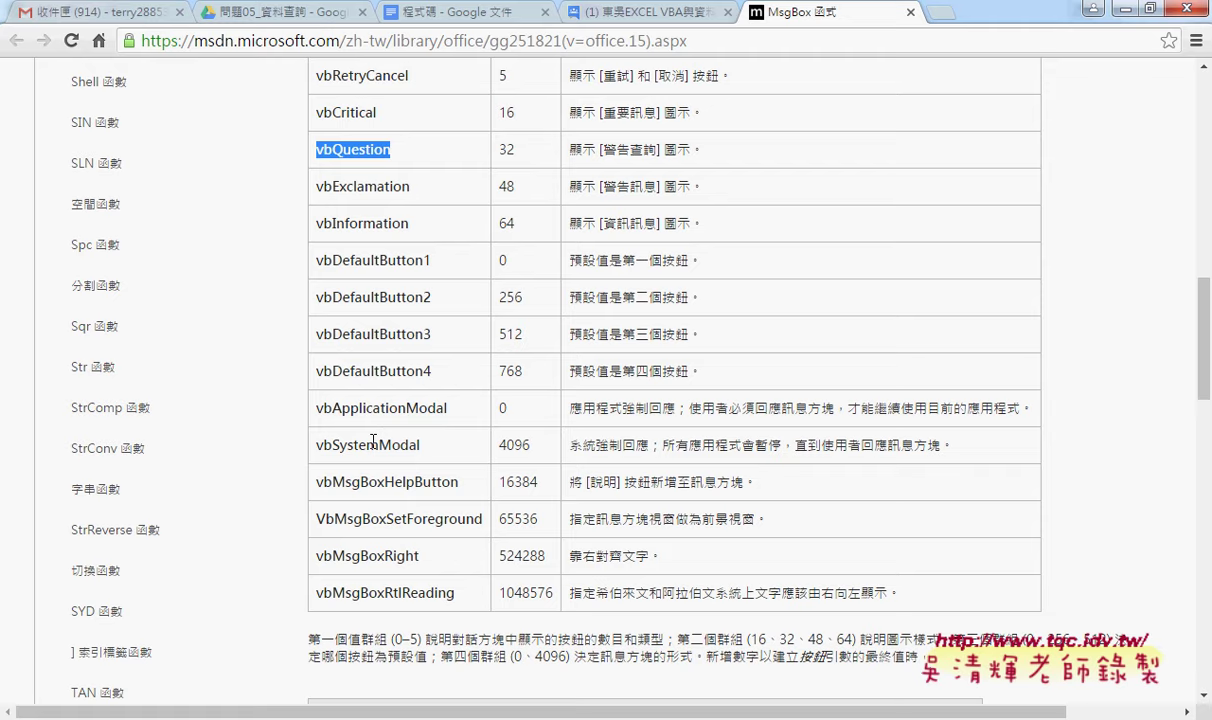
{"action": "left_click_drag", "start_coordinate": [406, 223], "coordinate": [318, 226]}
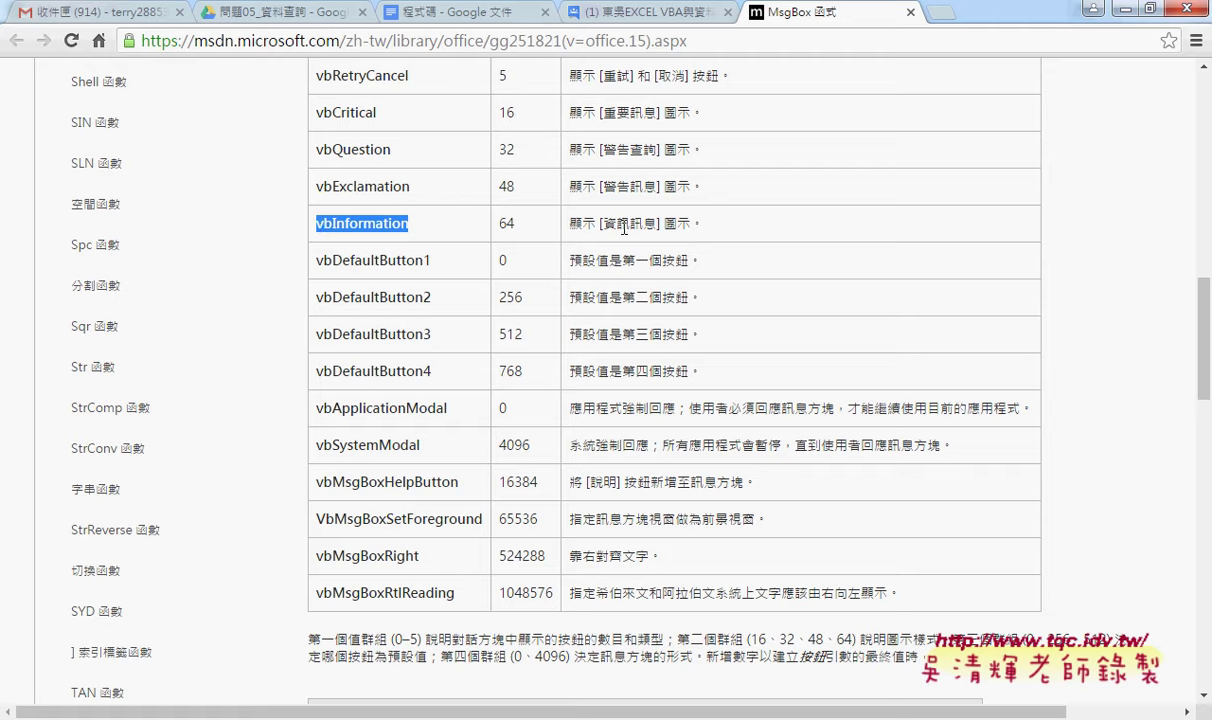
- Make the 防呆2 line read MsgBox "請務必輸入資料!!", vbInformation, with Exit Sub below it
{"action": "left_click", "coordinate": [1130, 10]}
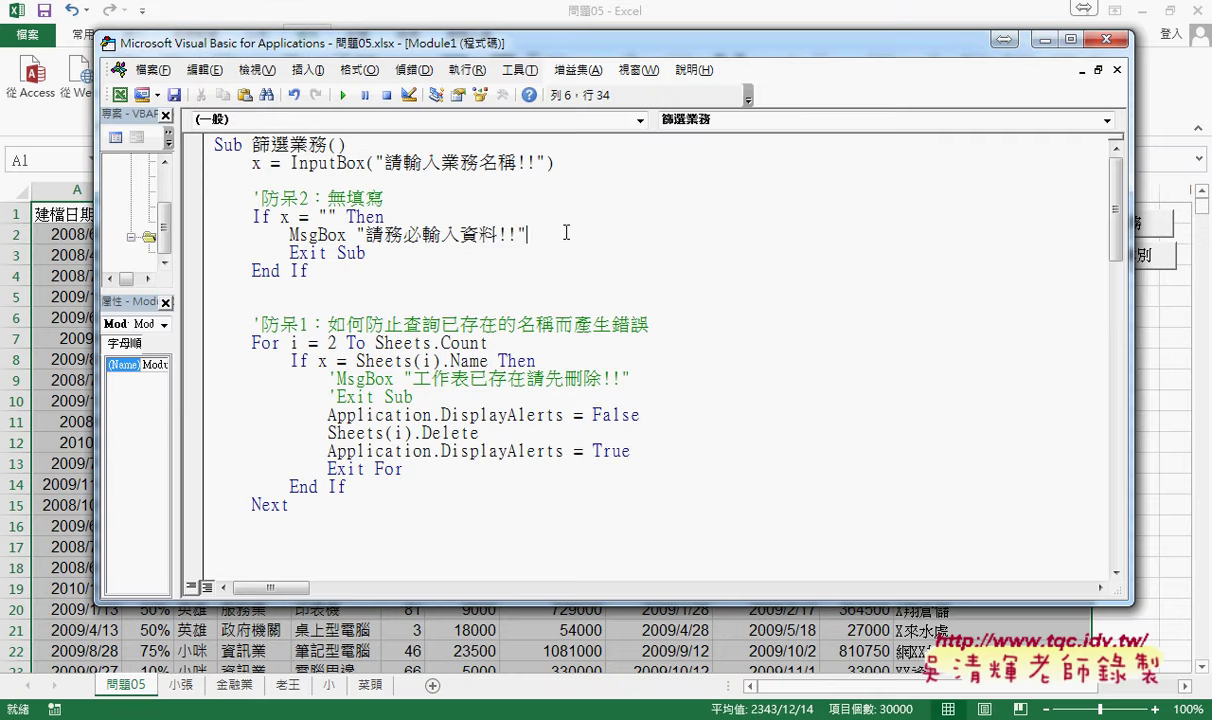
{"action": "type", "text": ","}
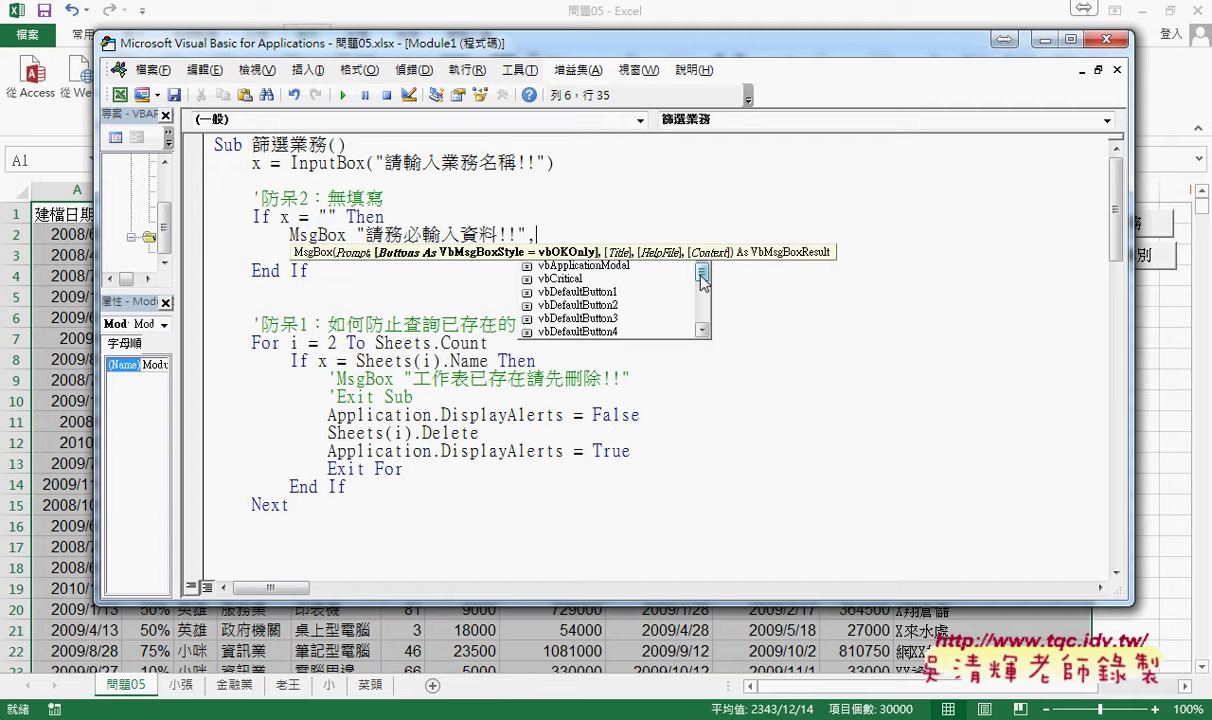
{"action": "left_click_drag", "start_coordinate": [701, 278], "coordinate": [701, 292]}
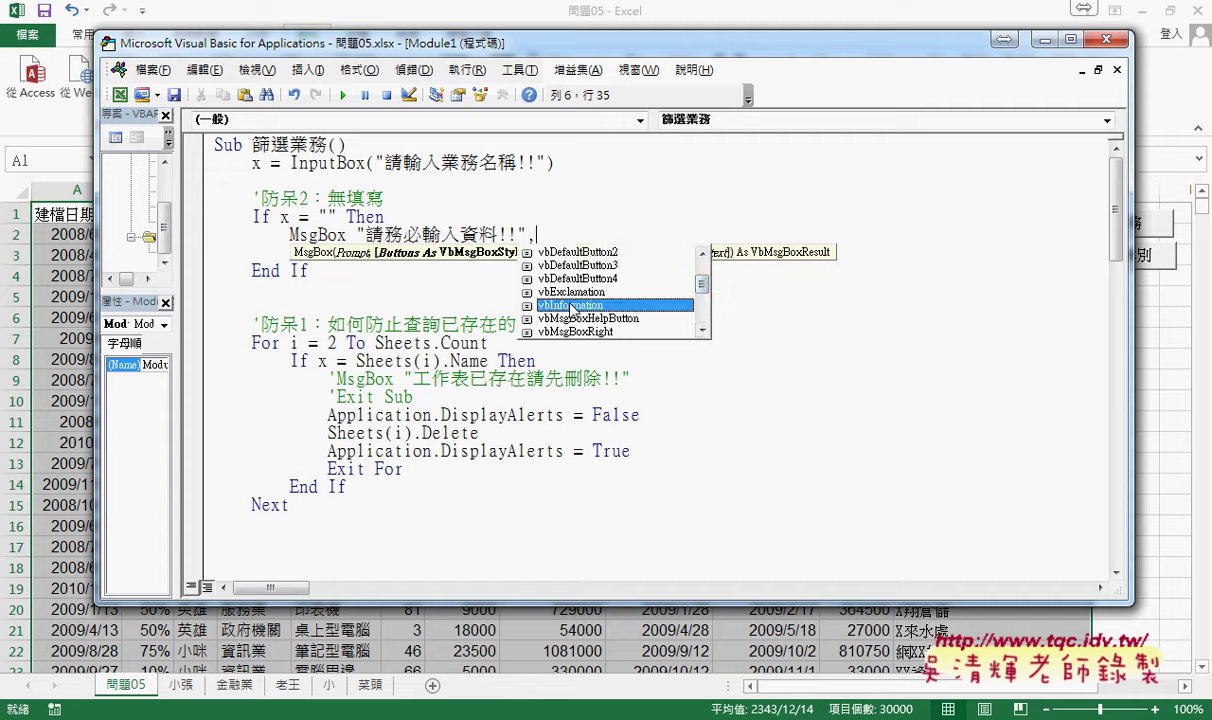
{"action": "double_click", "coordinate": [698, 303]}
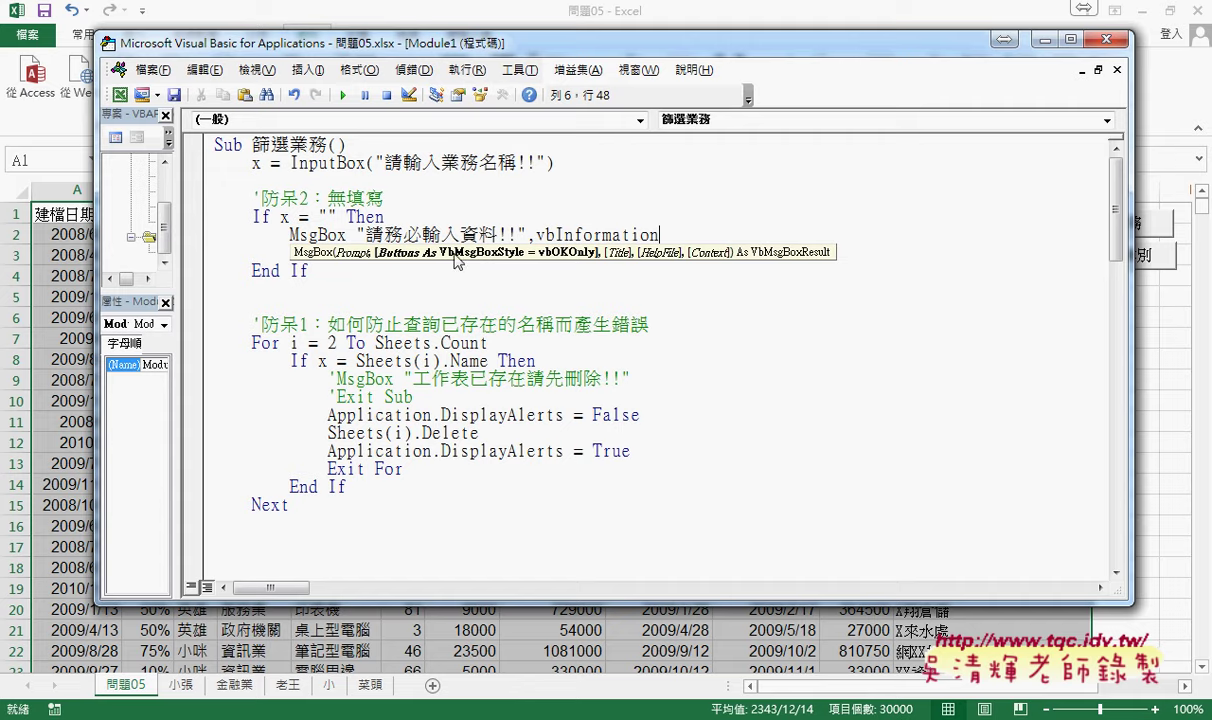
{"action": "key", "text": "Return"}
{"action": "type", "text": "Exit Sub"}
{"action": "left_click", "coordinate": [657, 205]}
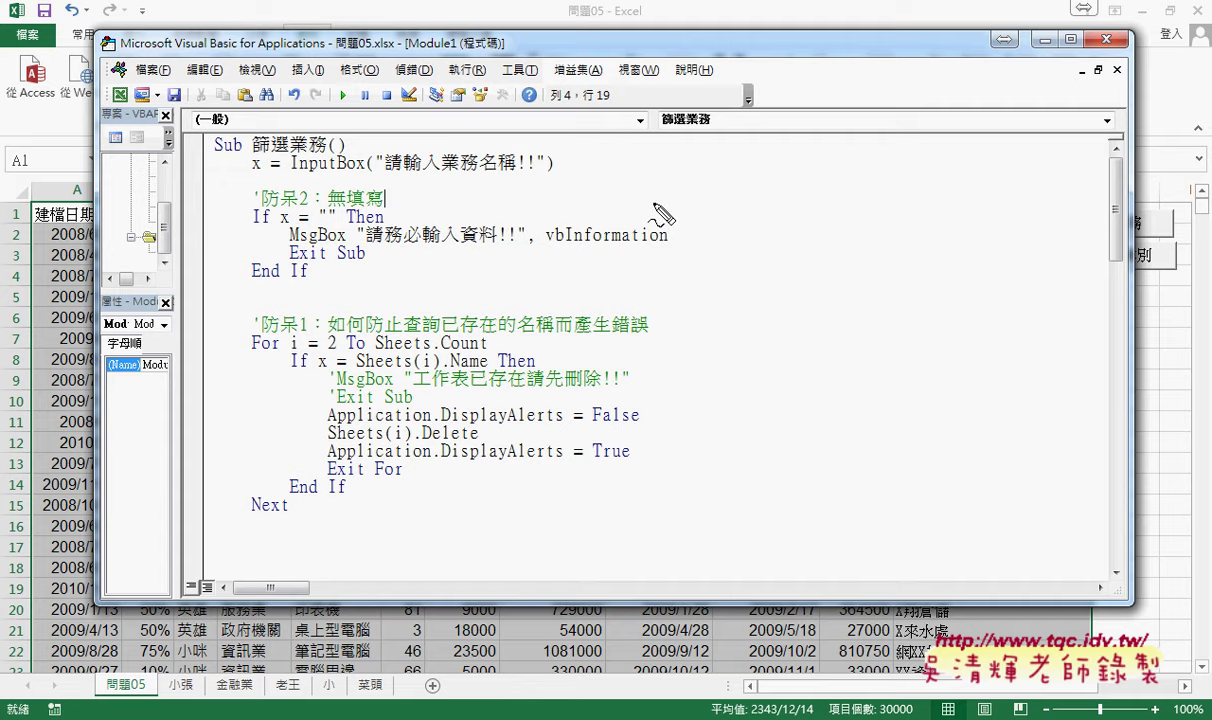
{"action": "left_click_drag", "start_coordinate": [288, 229], "coordinate": [330, 236]}
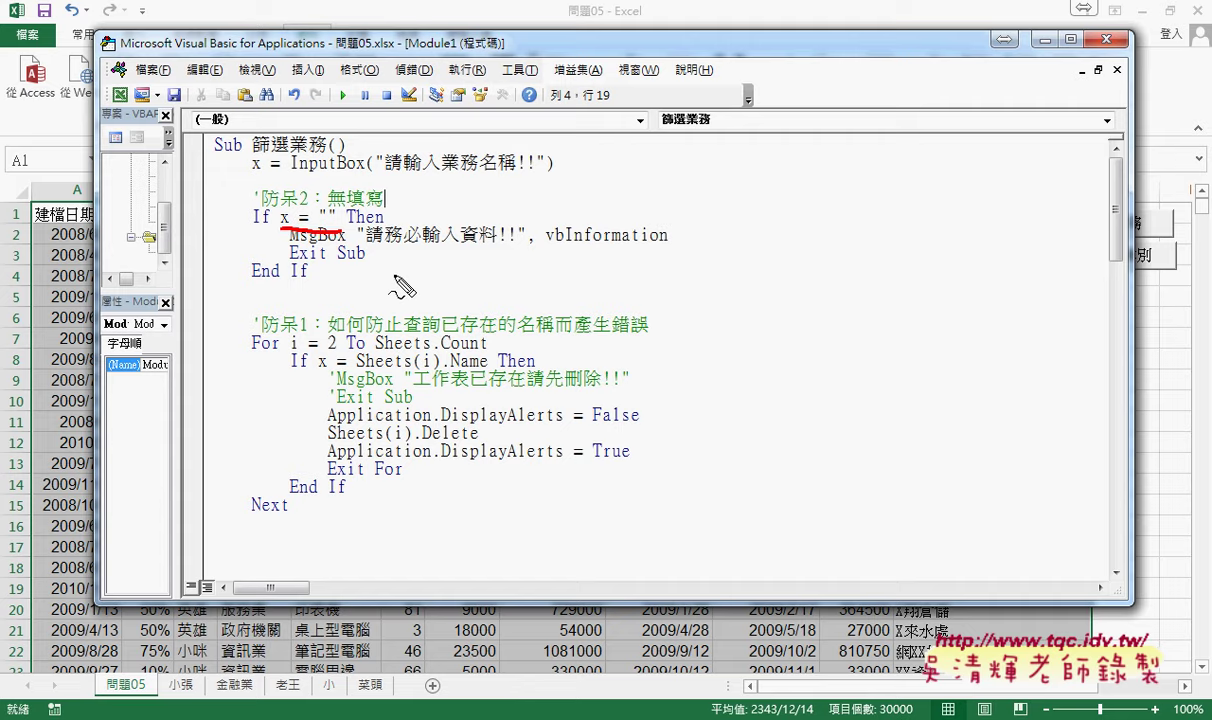
{"action": "mouse_move", "coordinate": [308, 286]}
{"action": "left_mouse_down"}
{"action": "mouse_move", "coordinate": [301, 393]}
{"action": "mouse_move", "coordinate": [324, 358]}
{"action": "left_mouse_up"}
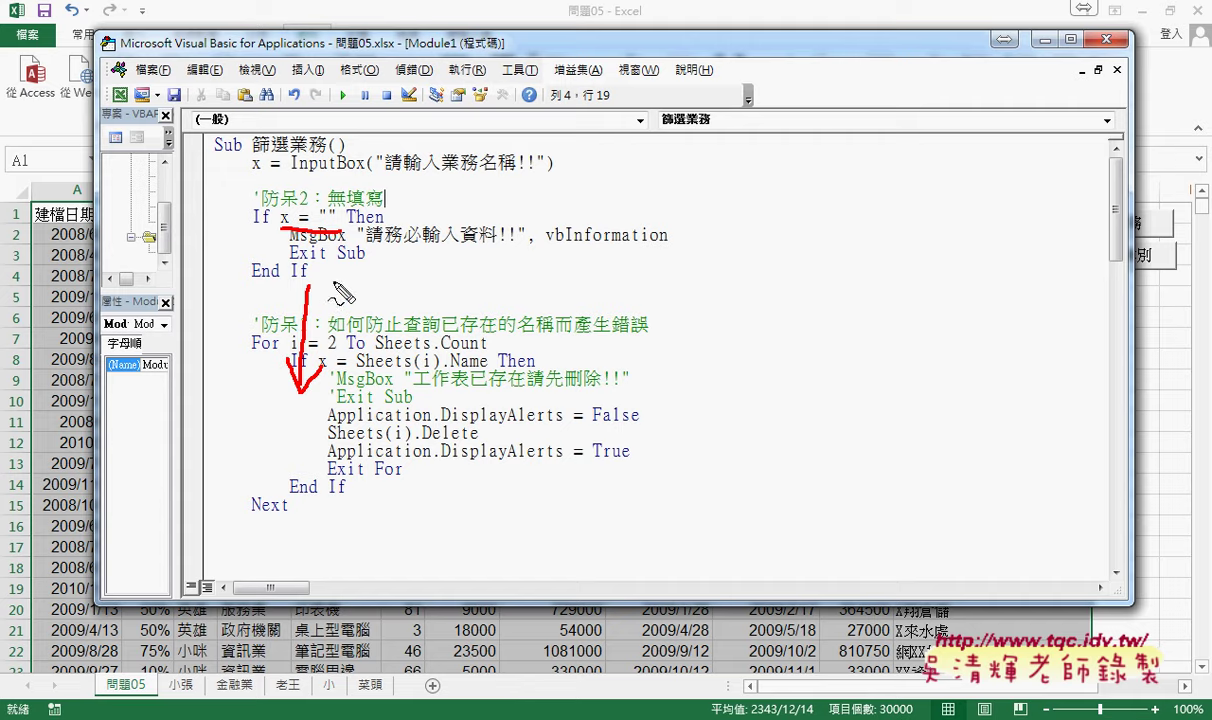
{"action": "mouse_move", "coordinate": [303, 300]}
{"action": "left_mouse_down"}
{"action": "mouse_move", "coordinate": [347, 272]}
{"action": "mouse_move", "coordinate": [378, 316]}
{"action": "left_mouse_up"}
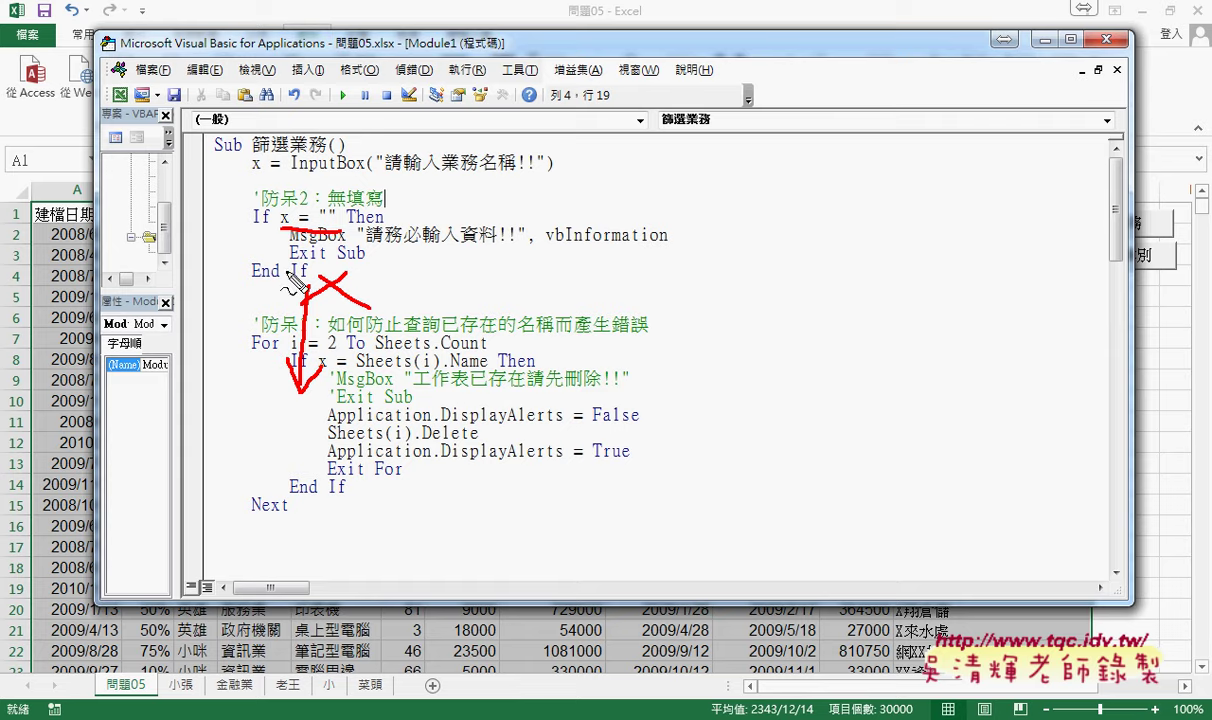
{"action": "mouse_move", "coordinate": [291, 266]}
{"action": "left_mouse_down"}
{"action": "mouse_move", "coordinate": [375, 266]}
{"action": "mouse_move", "coordinate": [318, 268]}
{"action": "mouse_move", "coordinate": [285, 245]}
{"action": "mouse_move", "coordinate": [330, 240]}
{"action": "mouse_move", "coordinate": [368, 264]}
{"action": "left_mouse_up"}
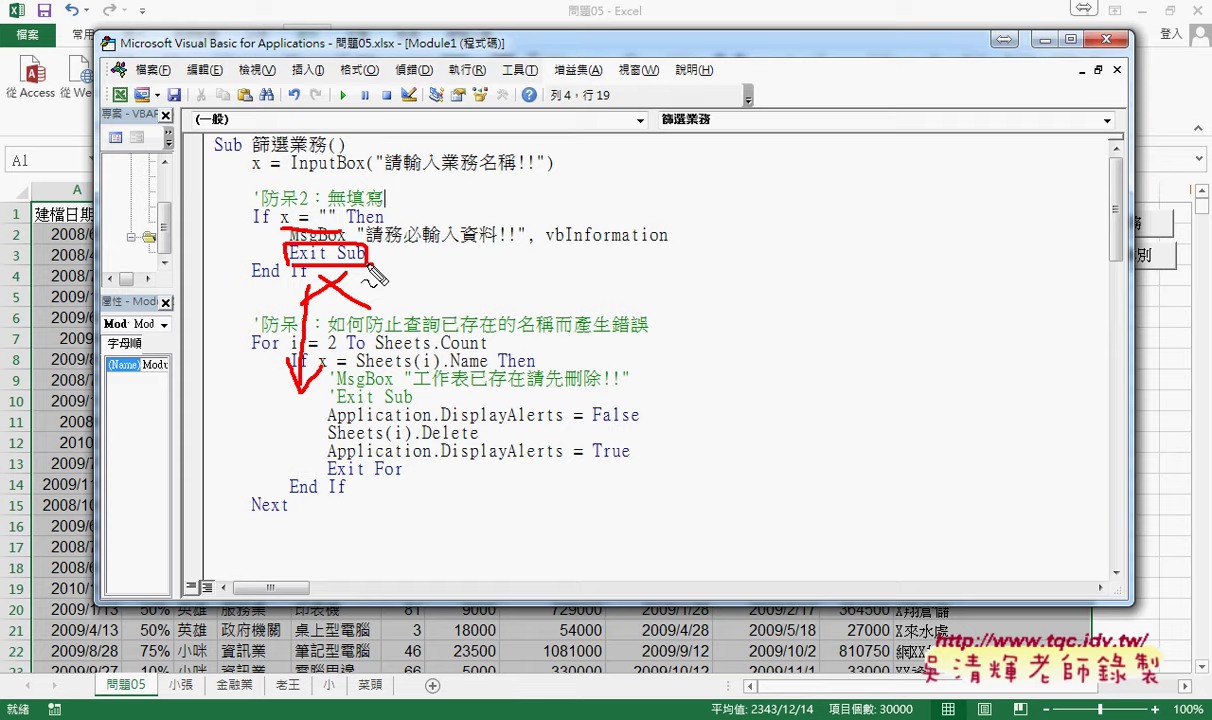
{"action": "key", "text": "Escape"}
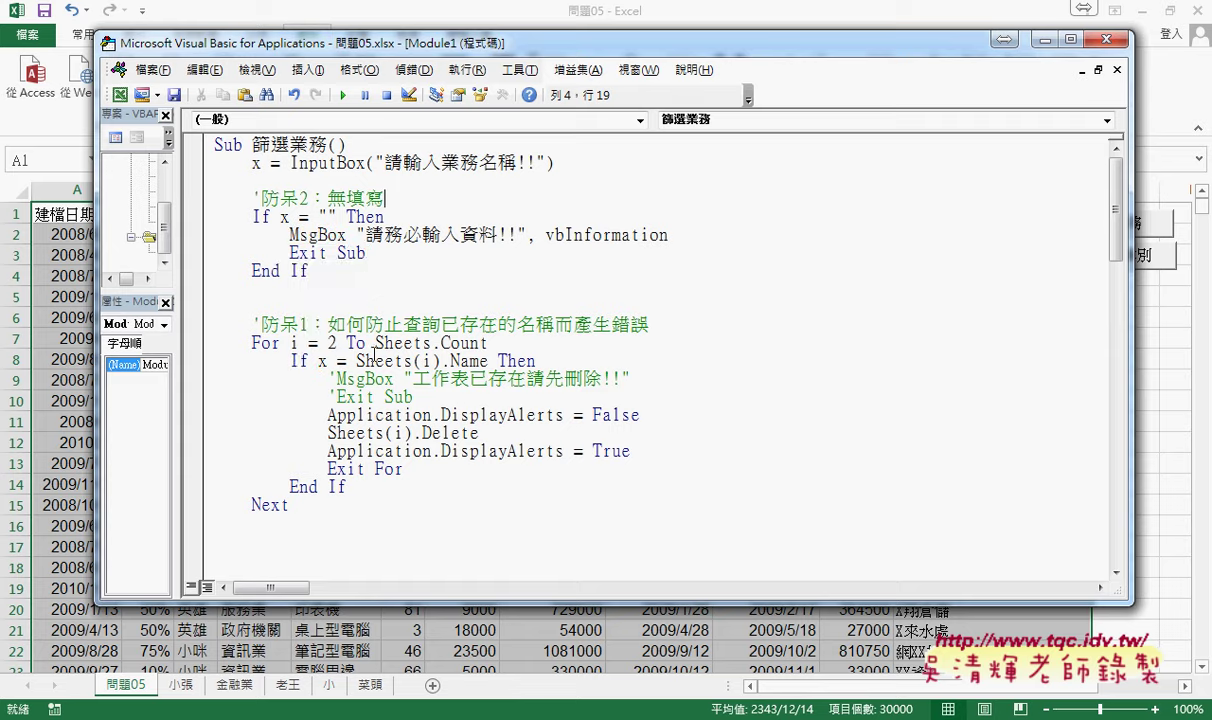
{"action": "left_click", "coordinate": [410, 508]}
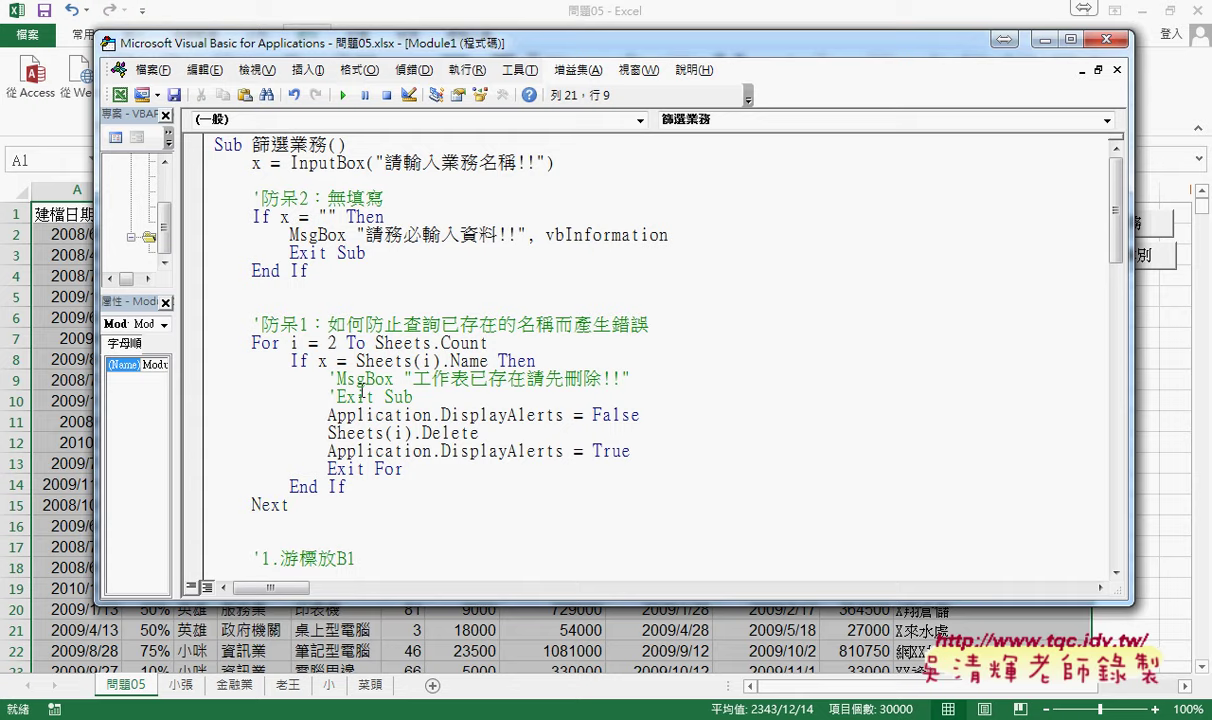
{"action": "left_click", "coordinate": [367, 253]}
{"action": "left_click_drag", "start_coordinate": [367, 253], "coordinate": [289, 253]}
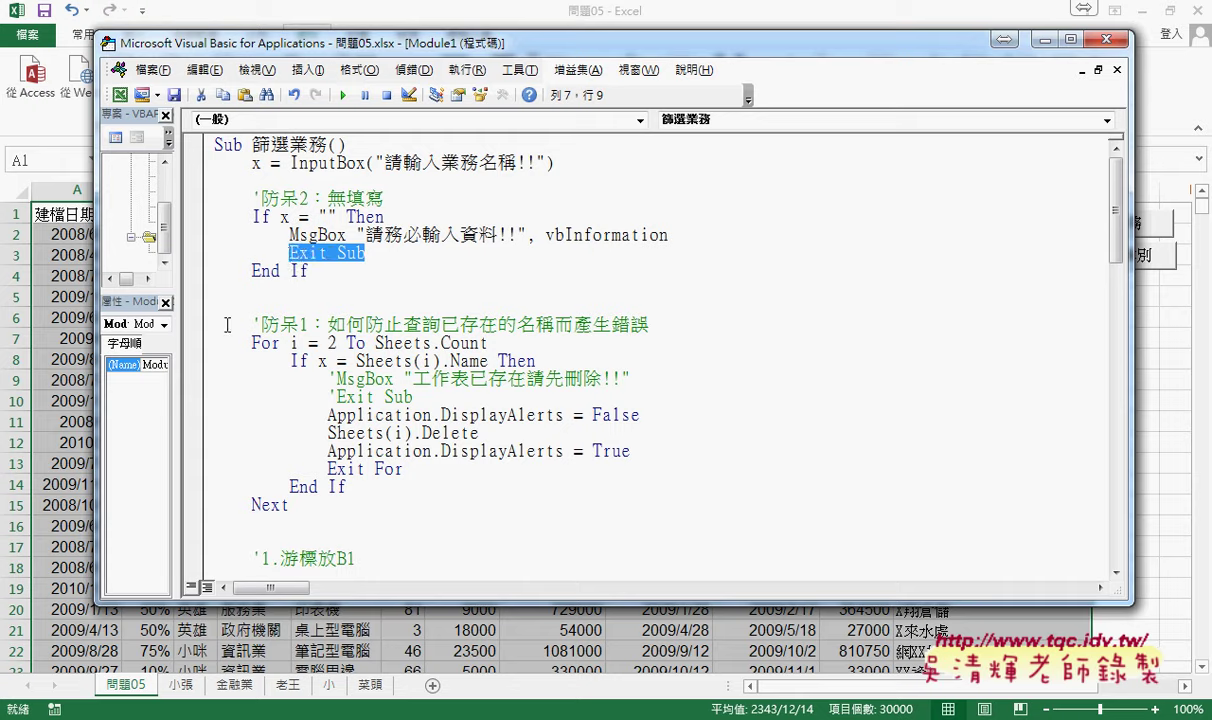
{"action": "scroll", "coordinate": [285, 300], "scroll_direction": "down", "scroll_amount": 4}
{"action": "scroll", "coordinate": [282, 362], "scroll_direction": "down", "scroll_amount": 3}
{"action": "scroll", "coordinate": [282, 365], "scroll_direction": "down", "scroll_amount": 5}
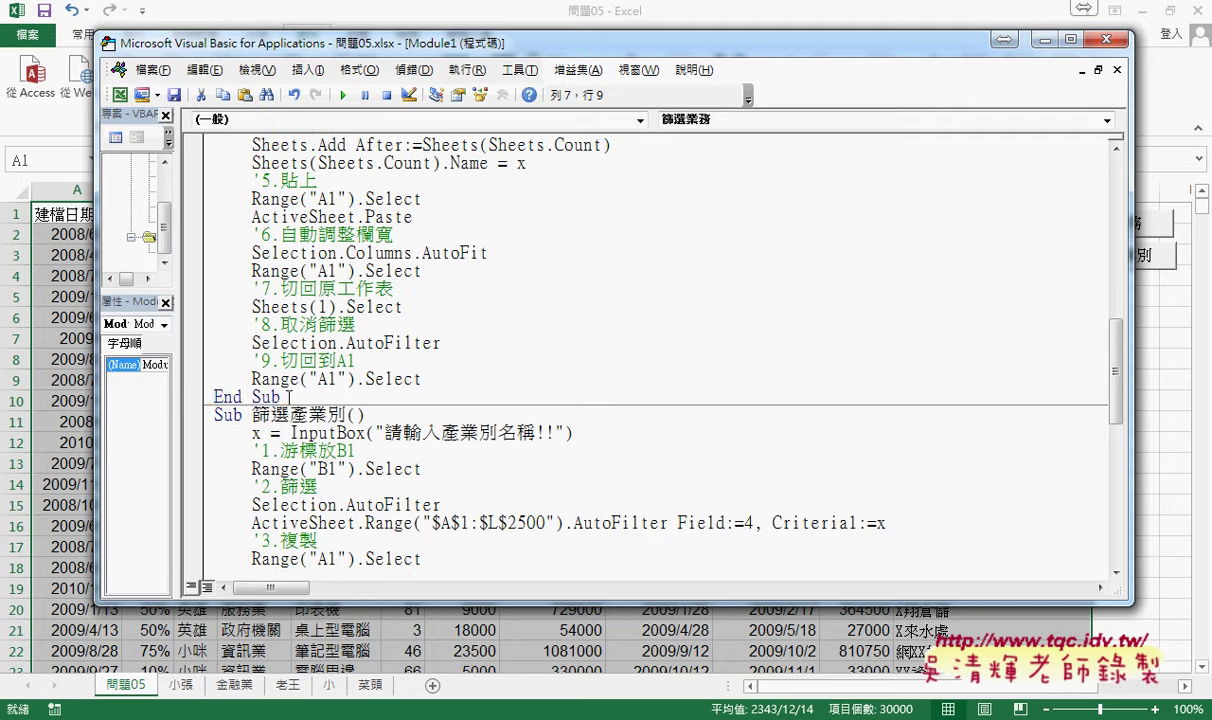
{"action": "left_click_drag", "start_coordinate": [280, 397], "coordinate": [199, 400]}
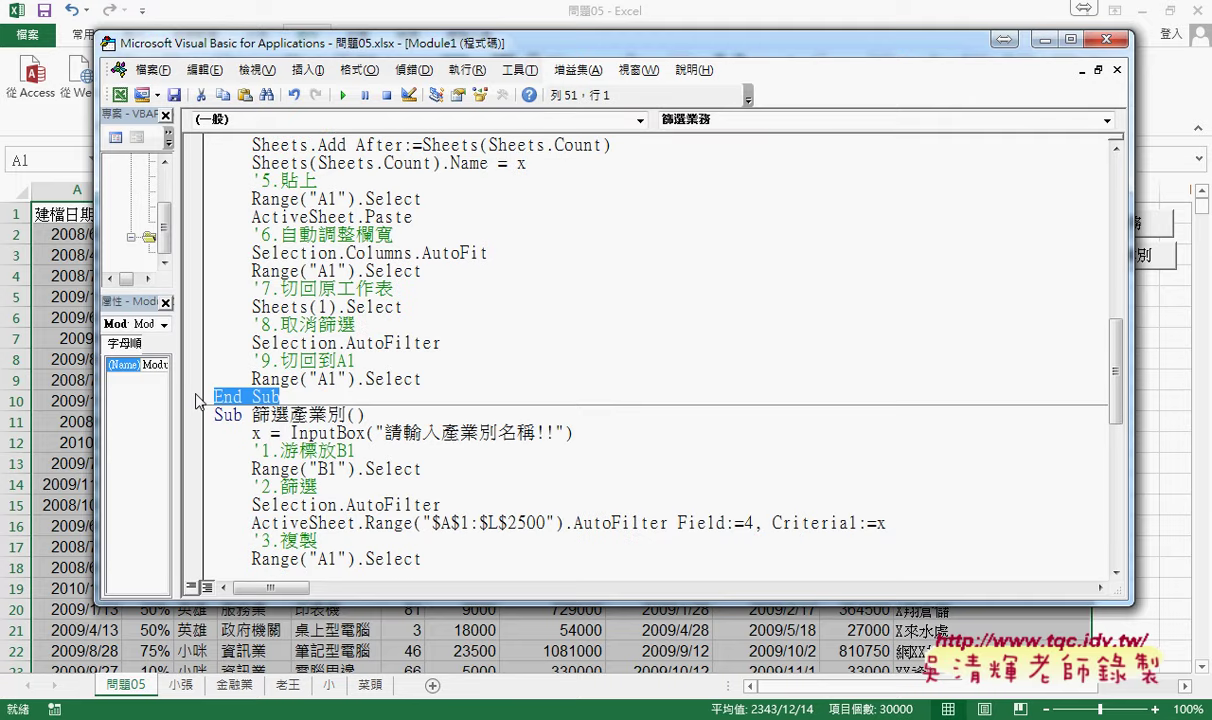
{"action": "scroll", "coordinate": [199, 400], "scroll_direction": "up", "scroll_amount": 3}
{"action": "scroll", "coordinate": [199, 400], "scroll_direction": "up", "scroll_amount": 3}
{"action": "scroll", "coordinate": [199, 400], "scroll_direction": "up", "scroll_amount": 6}
{"action": "scroll", "coordinate": [199, 400], "scroll_direction": "up", "scroll_amount": 4}
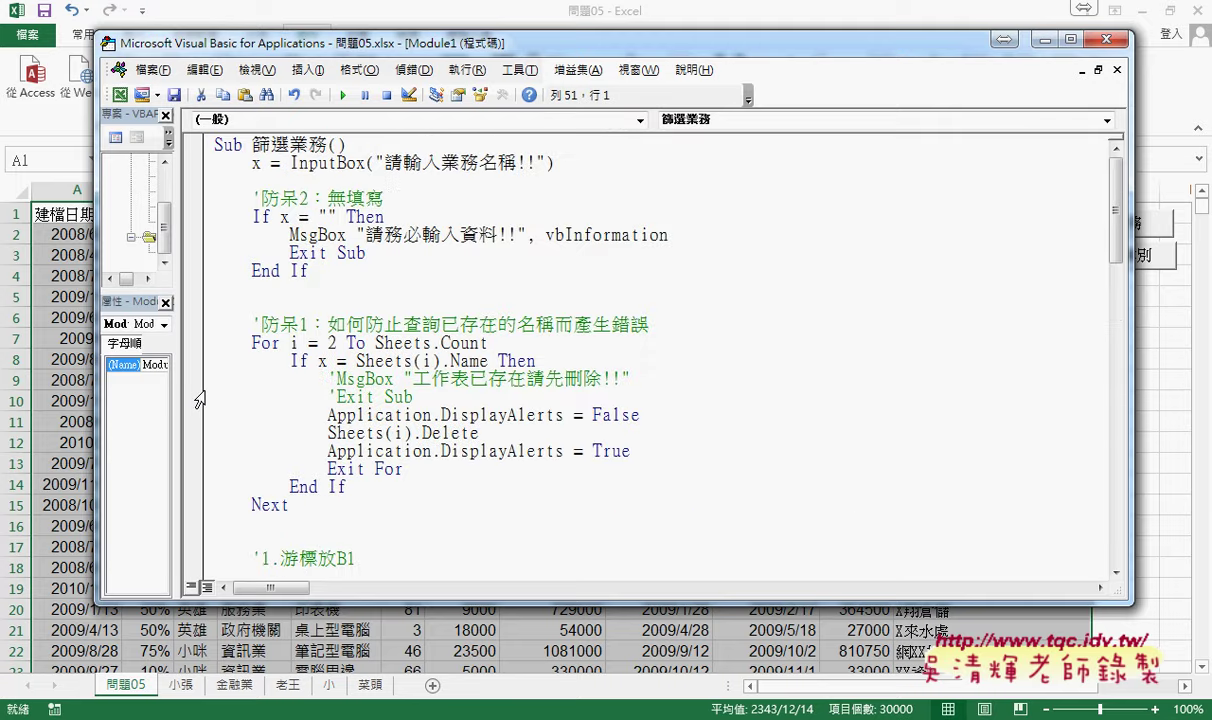
{"action": "left_click_drag", "start_coordinate": [366, 253], "coordinate": [287, 253]}
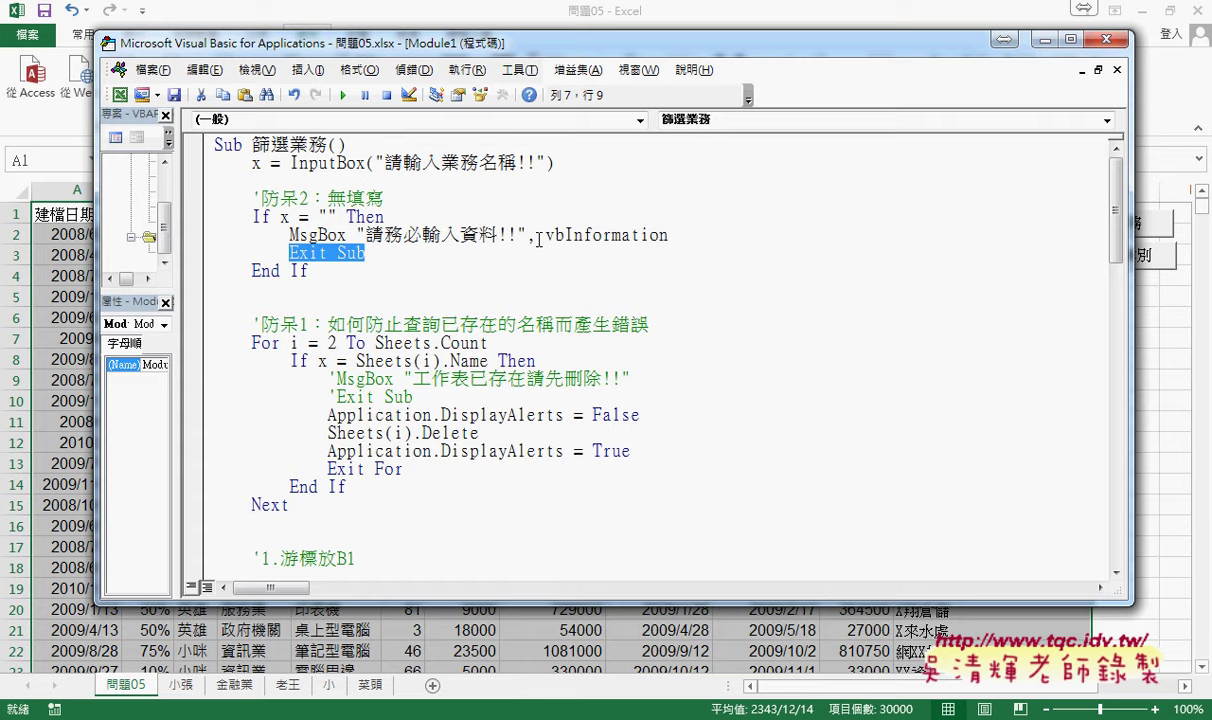
- Run 篩選業務 with an empty name and annotate the 請務必輸入資料!! warning's information icon
{"action": "left_click", "coordinate": [345, 96]}
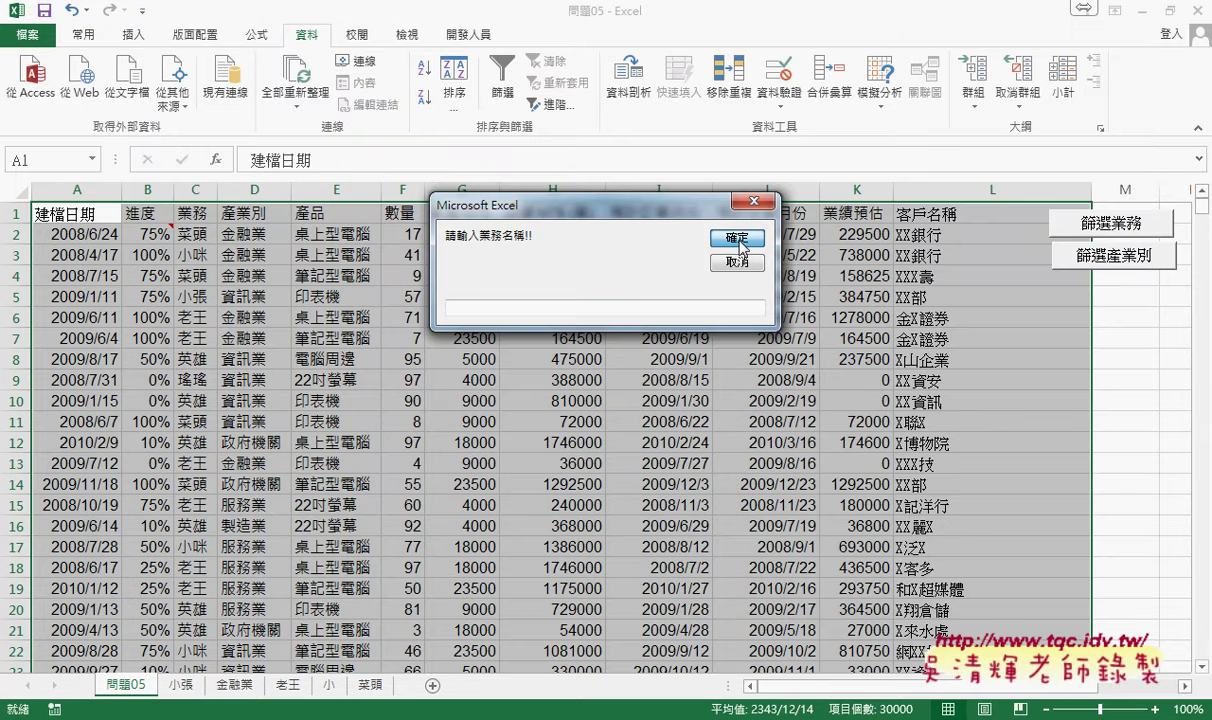
{"action": "left_click", "coordinate": [738, 240]}
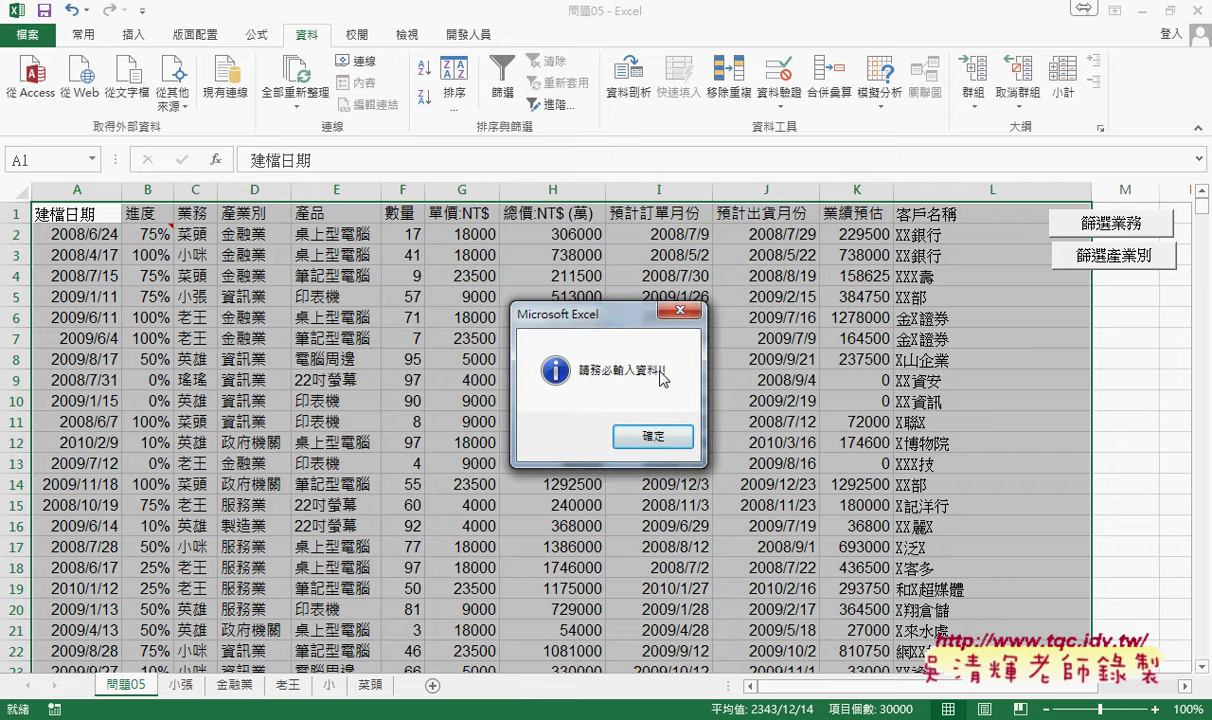
{"action": "left_click_drag", "start_coordinate": [659, 389], "coordinate": [671, 385]}
{"action": "left_click_drag", "start_coordinate": [580, 380], "coordinate": [680, 379]}
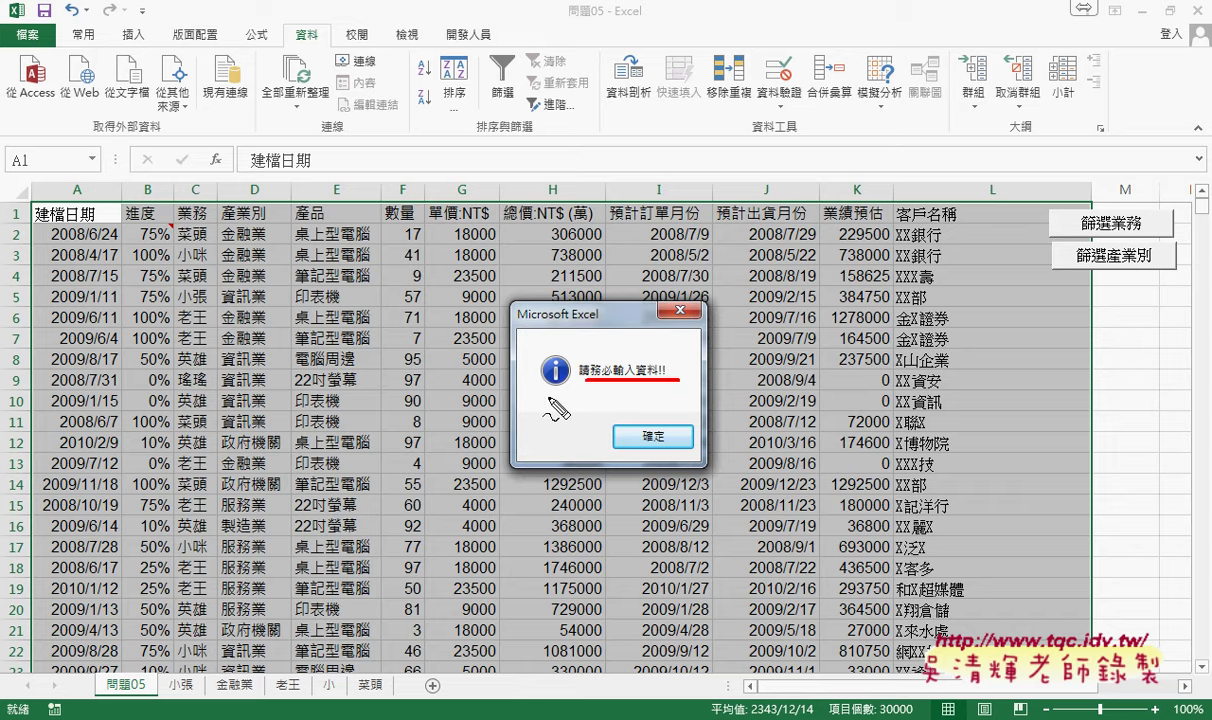
{"action": "left_click_drag", "start_coordinate": [560, 333], "coordinate": [548, 345]}
{"action": "mouse_move", "coordinate": [628, 272]}
{"action": "left_mouse_down"}
{"action": "mouse_move", "coordinate": [565, 335]}
{"action": "mouse_move", "coordinate": [580, 335]}
{"action": "left_mouse_up"}
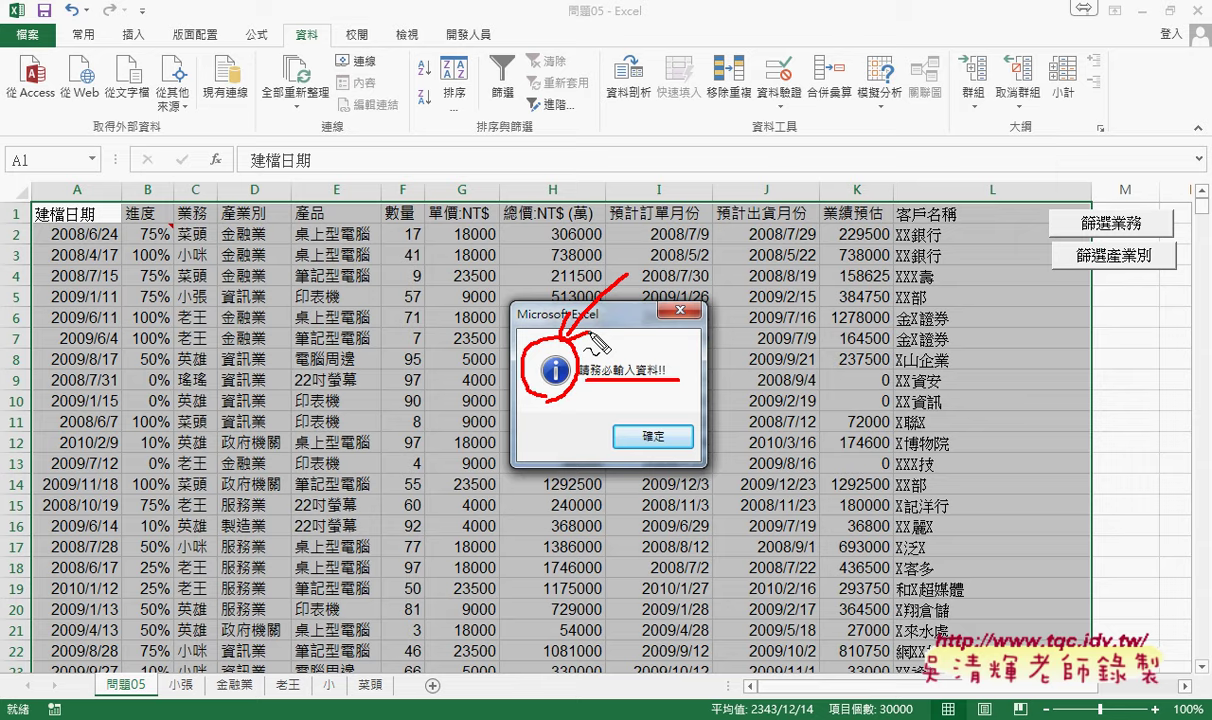
{"action": "key", "text": "Escape"}
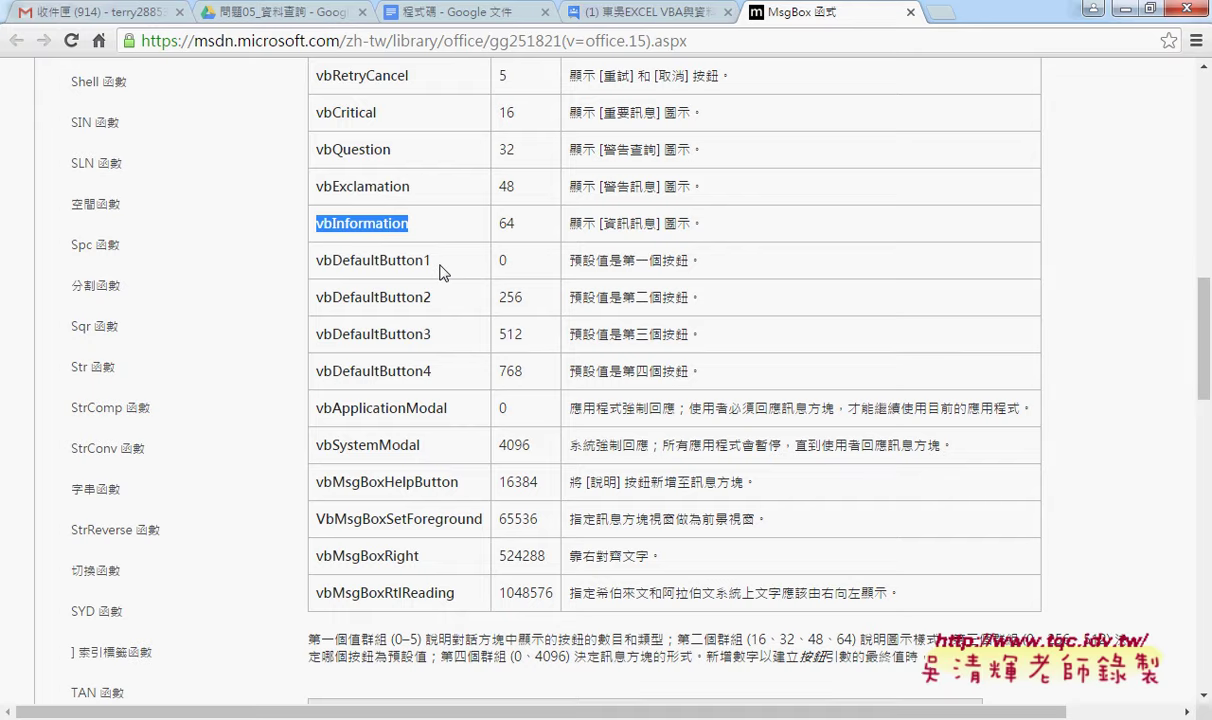
{"action": "scroll", "coordinate": [444, 272], "scroll_direction": "up", "scroll_amount": 1}
{"action": "scroll", "coordinate": [444, 272], "scroll_direction": "up", "scroll_amount": 1}
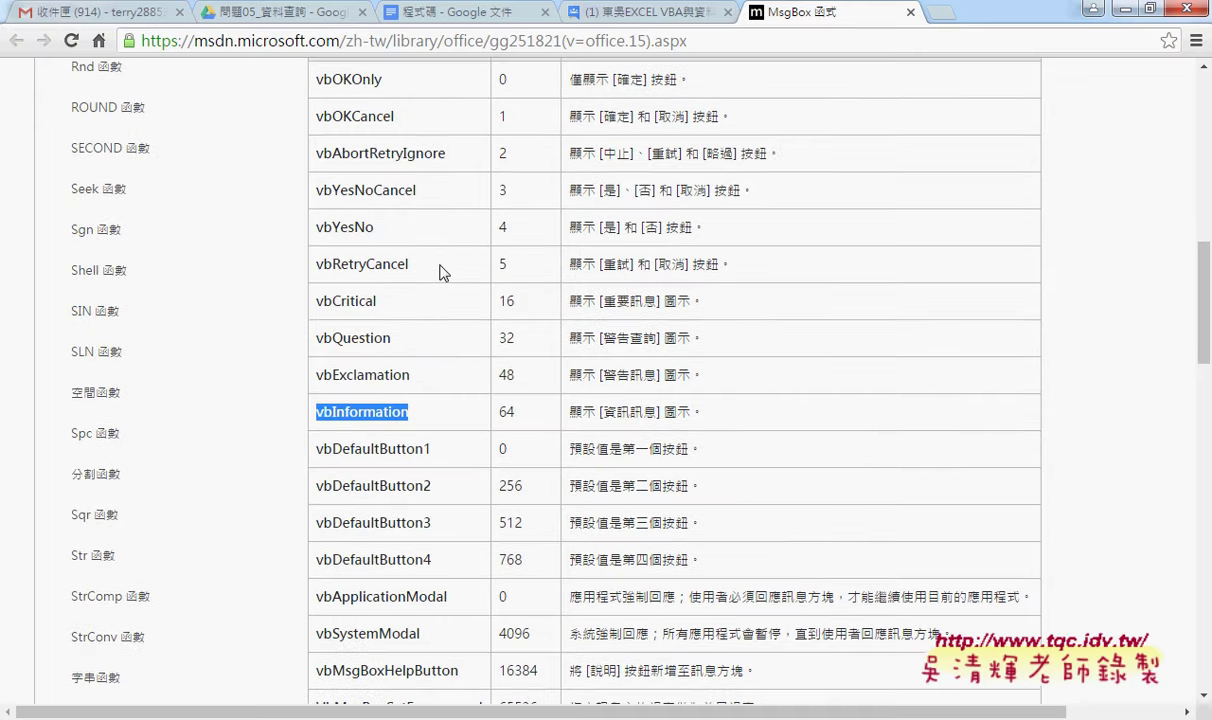
{"action": "left_click_drag", "start_coordinate": [380, 302], "coordinate": [316, 302]}
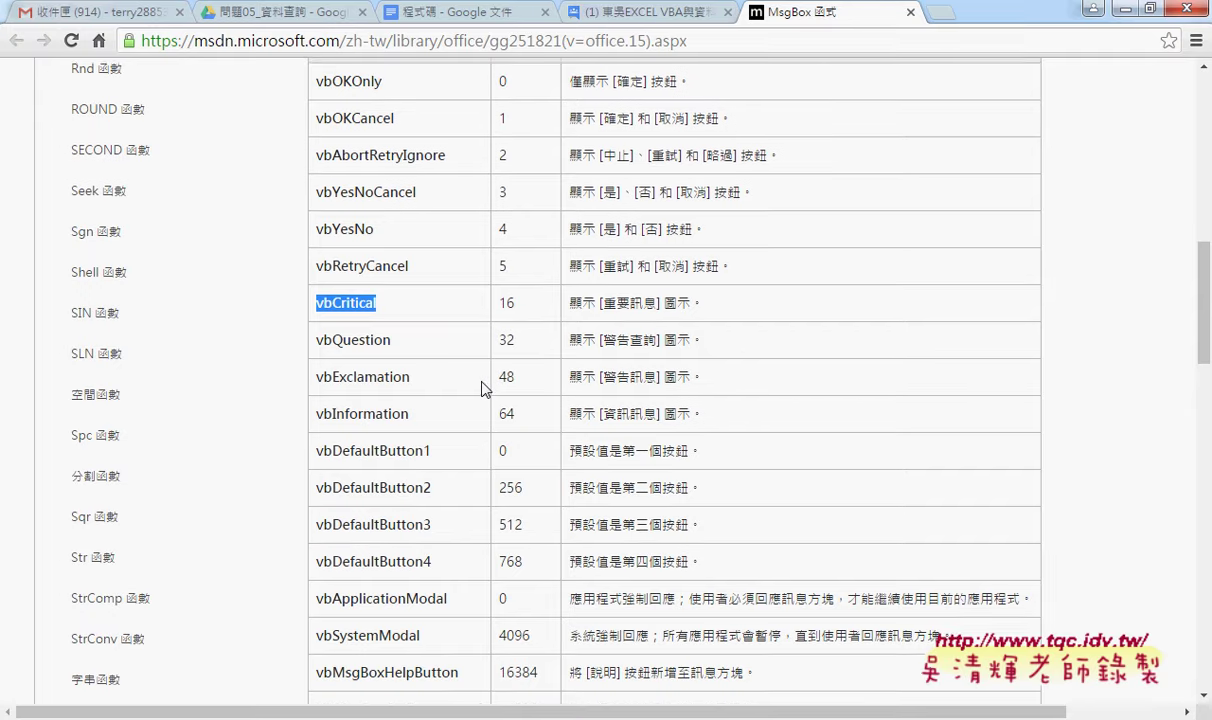
{"action": "scroll", "coordinate": [481, 388], "scroll_direction": "up", "scroll_amount": 1}
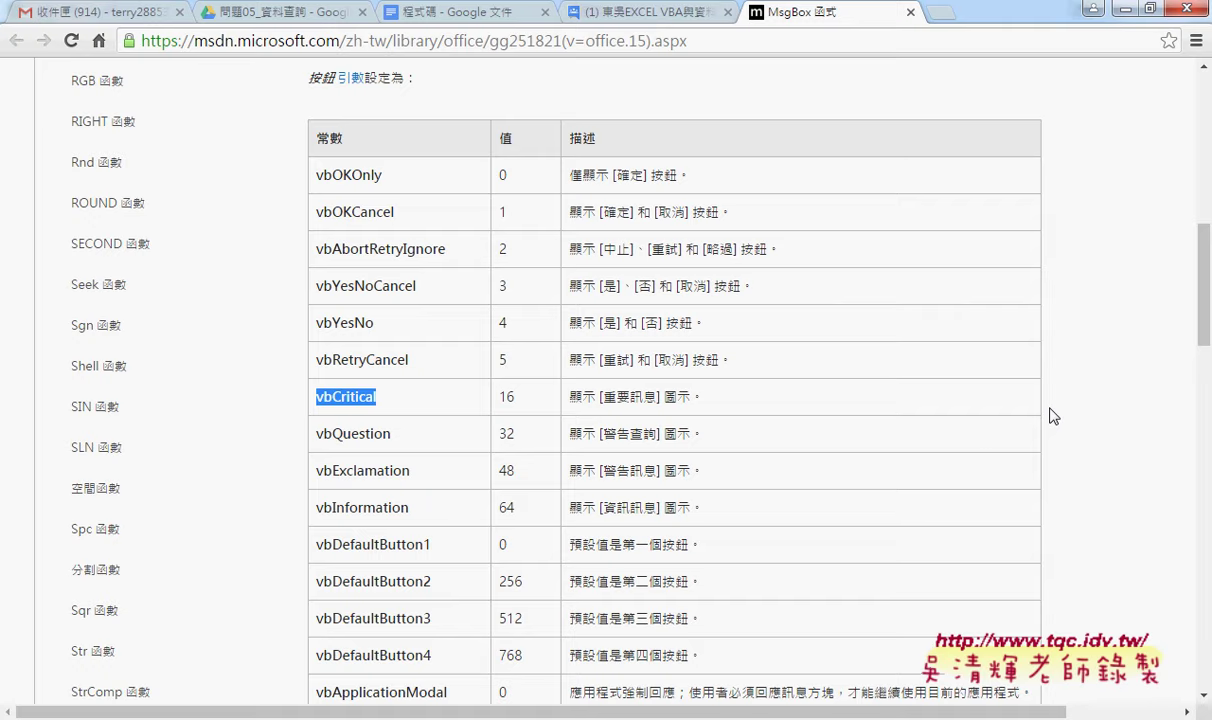
{"action": "scroll", "coordinate": [1053, 416], "scroll_direction": "down", "scroll_amount": 1}
{"action": "scroll", "coordinate": [958, 436], "scroll_direction": "down", "scroll_amount": 1}
{"action": "scroll", "coordinate": [944, 438], "scroll_direction": "down", "scroll_amount": 1}
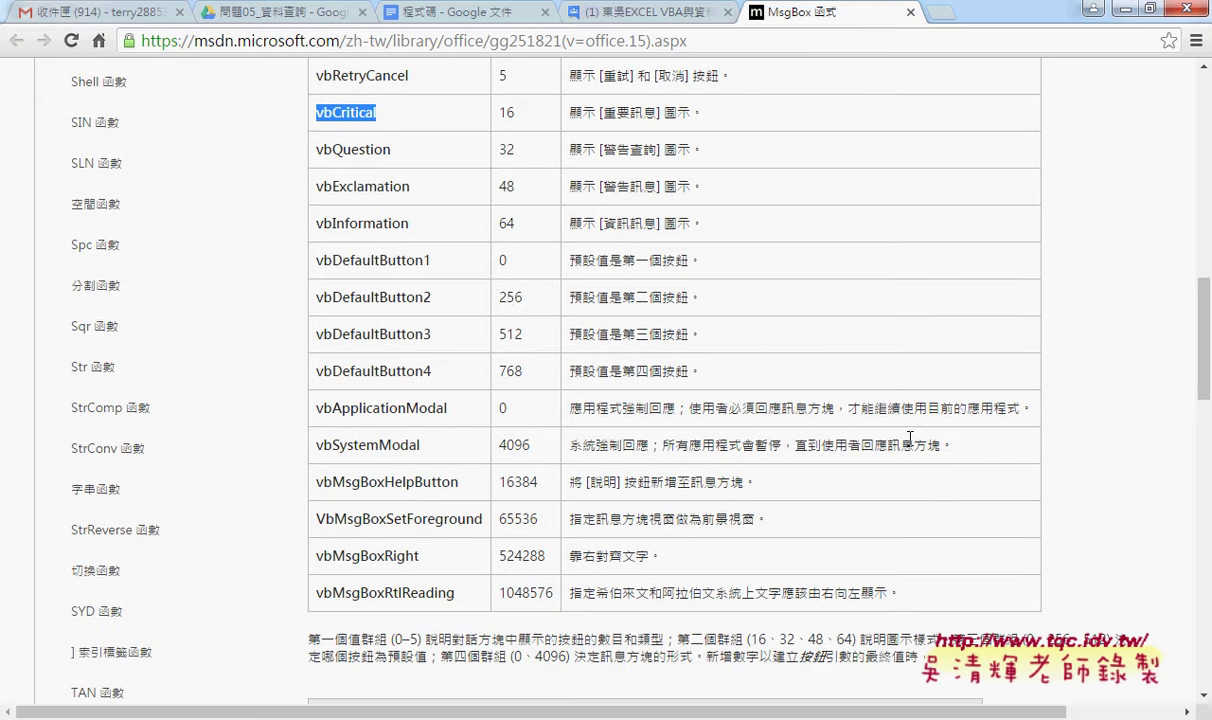
{"action": "double_click", "coordinate": [506, 186]}
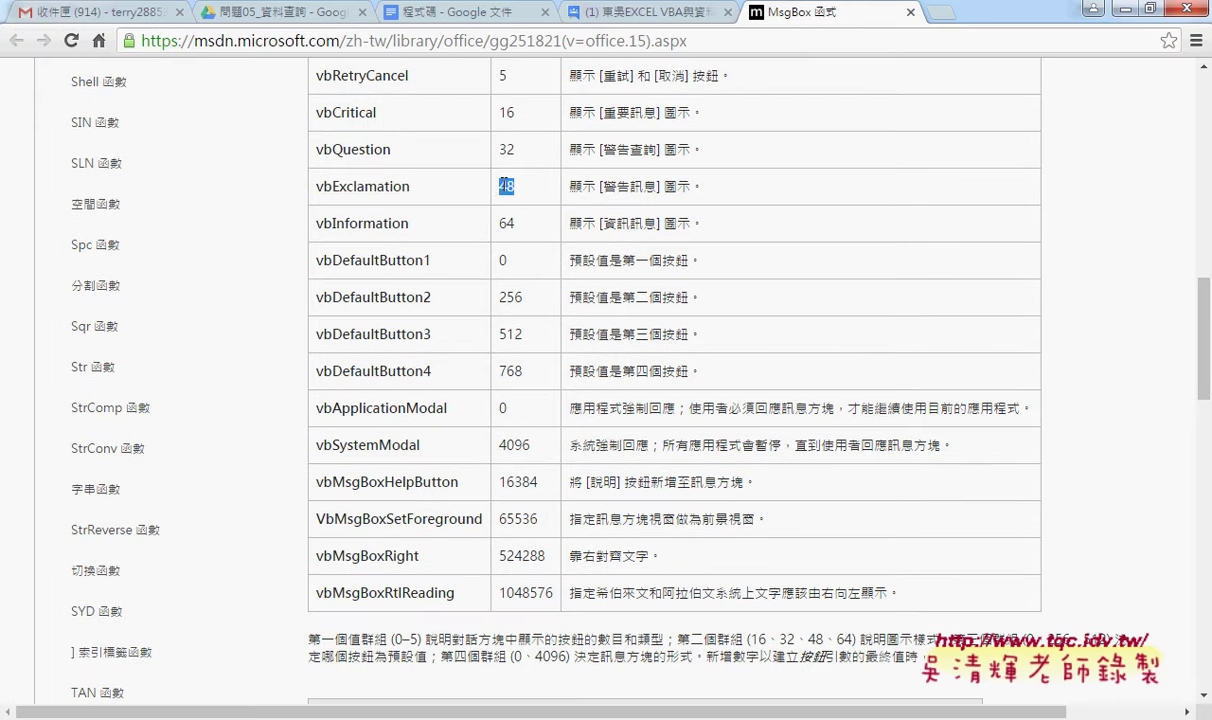
{"action": "double_click", "coordinate": [506, 149]}
{"action": "double_click", "coordinate": [504, 222]}
{"action": "left_click_drag", "start_coordinate": [500, 222], "coordinate": [513, 222]}
{"action": "key", "text": "alt+Tab"}
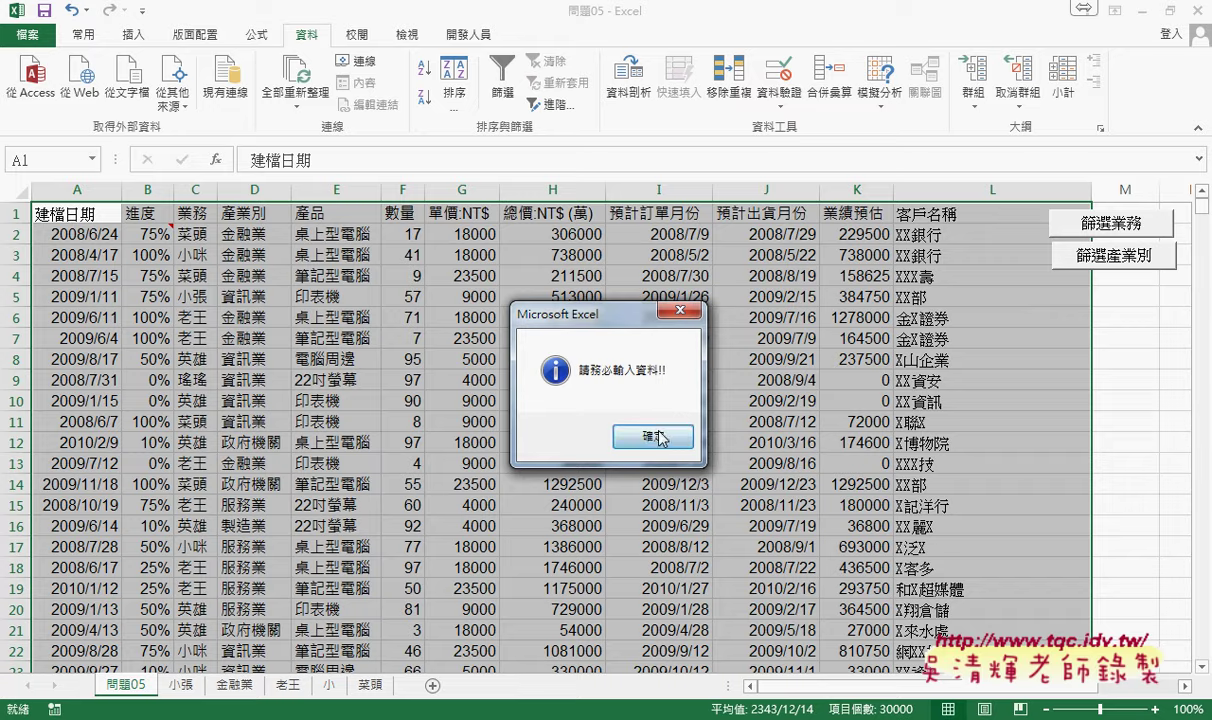
- Replace vbInformation with vbCritical on the 防呆2 MsgBox line
{"action": "left_click", "coordinate": [645, 436]}
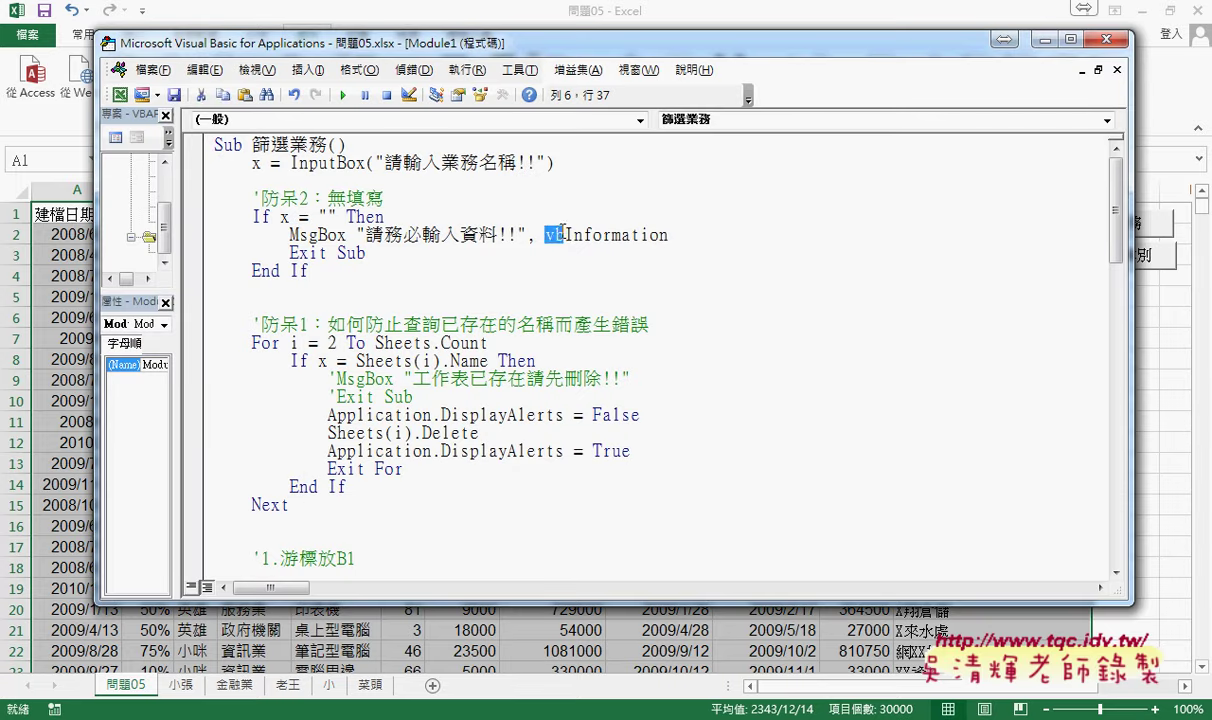
{"action": "left_click_drag", "start_coordinate": [547, 236], "coordinate": [681, 233]}
{"action": "type", "text": "64"}
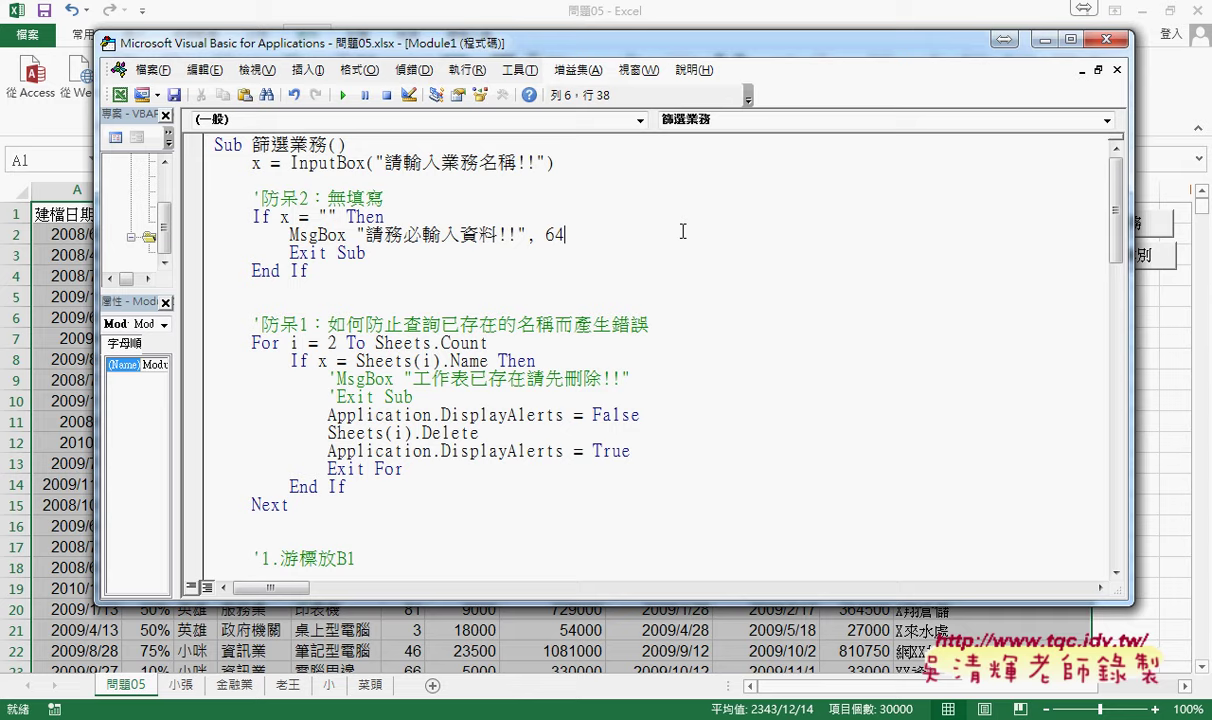
{"action": "key", "text": "BackSpace"}
{"action": "key", "text": "BackSpace"}
{"action": "key", "text": "BackSpace"}
{"action": "key", "text": "BackSpace"}
{"action": "type", "text": ","}
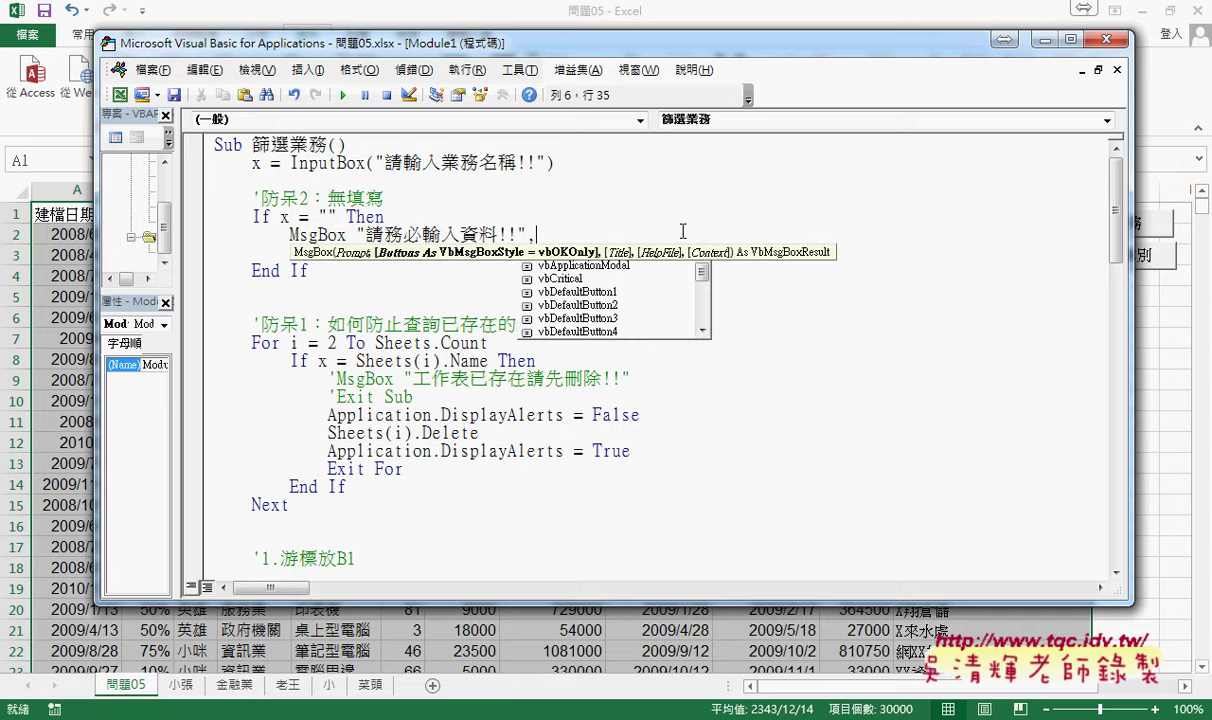
{"action": "key", "text": "Down"}
{"action": "key", "text": "Down"}
{"action": "key", "text": "Down"}
{"action": "key", "text": "Down"}
{"action": "key", "text": "Up"}
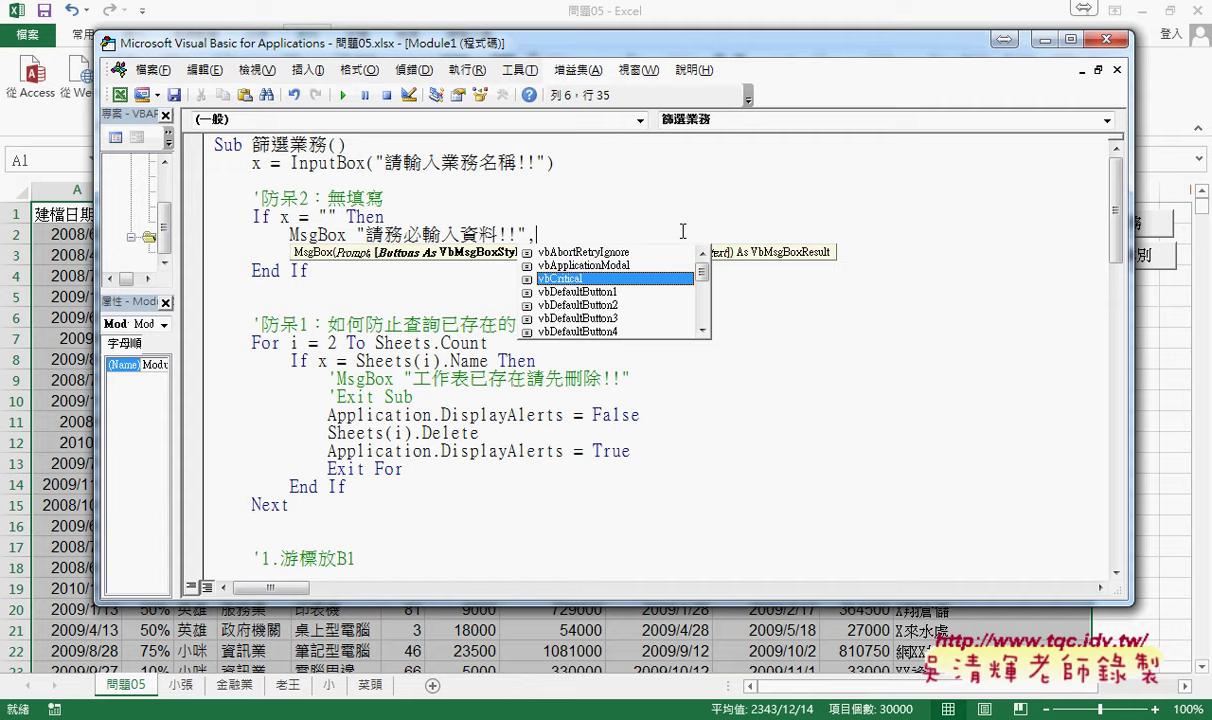
{"action": "key", "text": "space"}
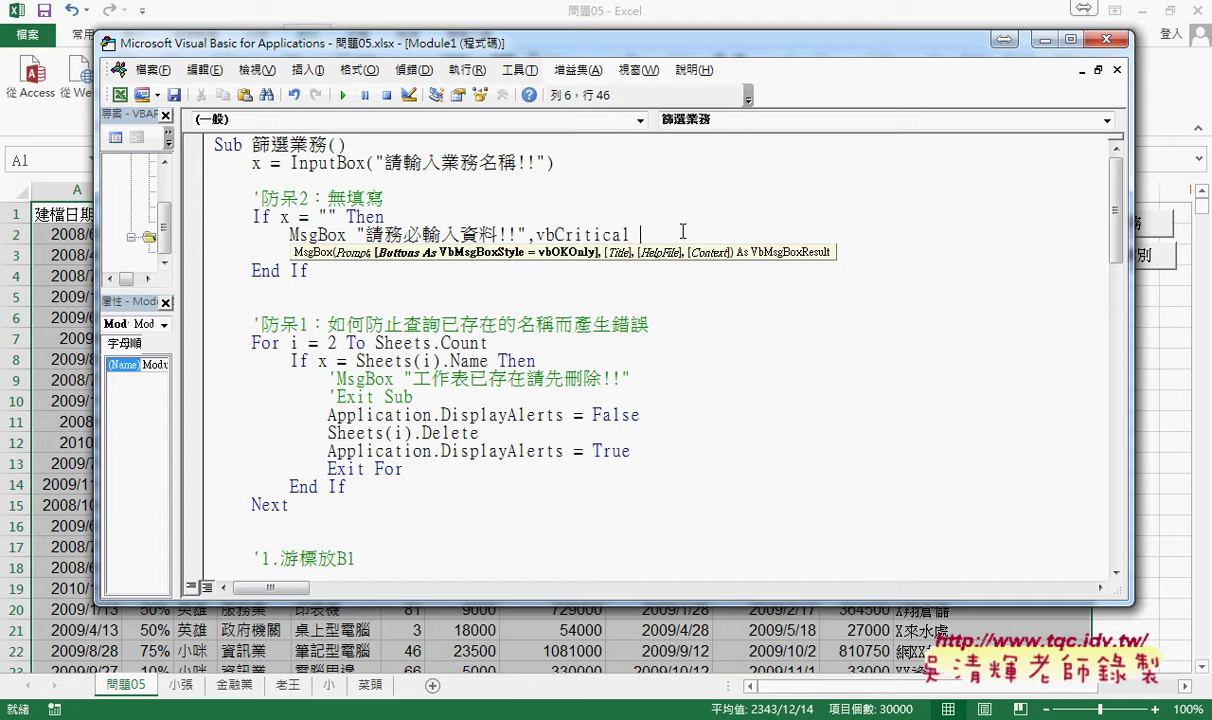
- Run the macro with a blank entry and dismiss the critical-icon warning
{"action": "left_click", "coordinate": [344, 95]}
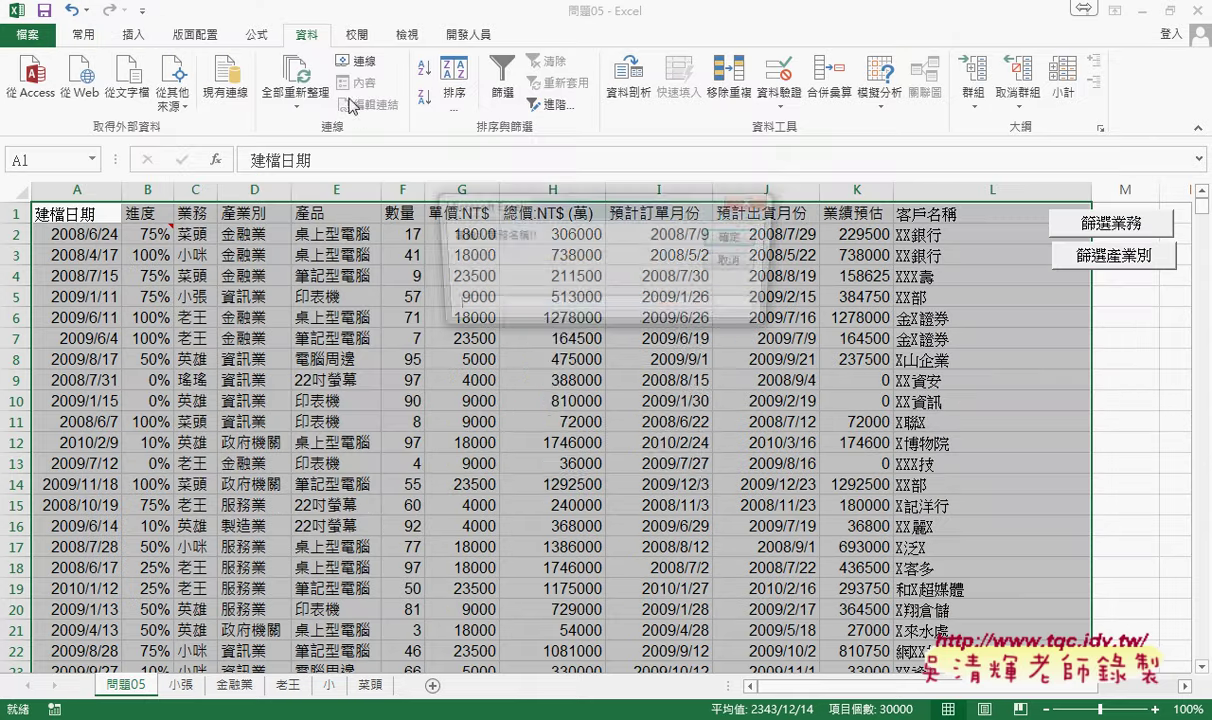
{"action": "left_click", "coordinate": [700, 232]}
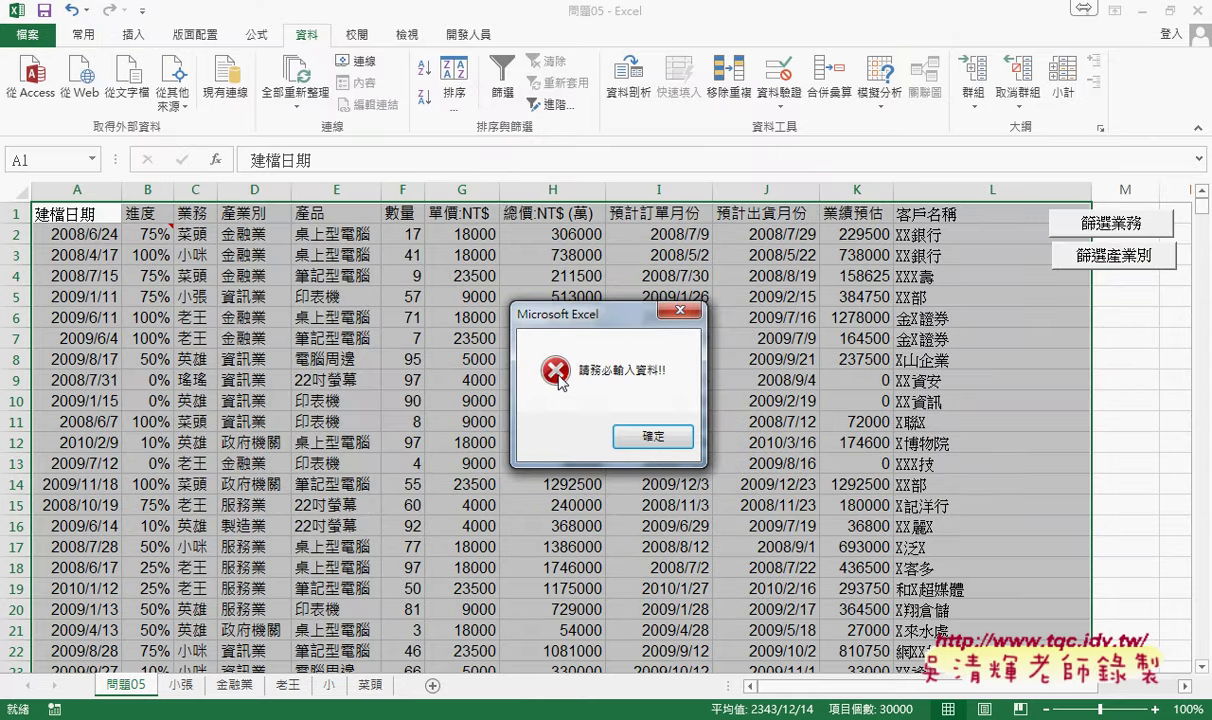
{"action": "left_click", "coordinate": [621, 436]}
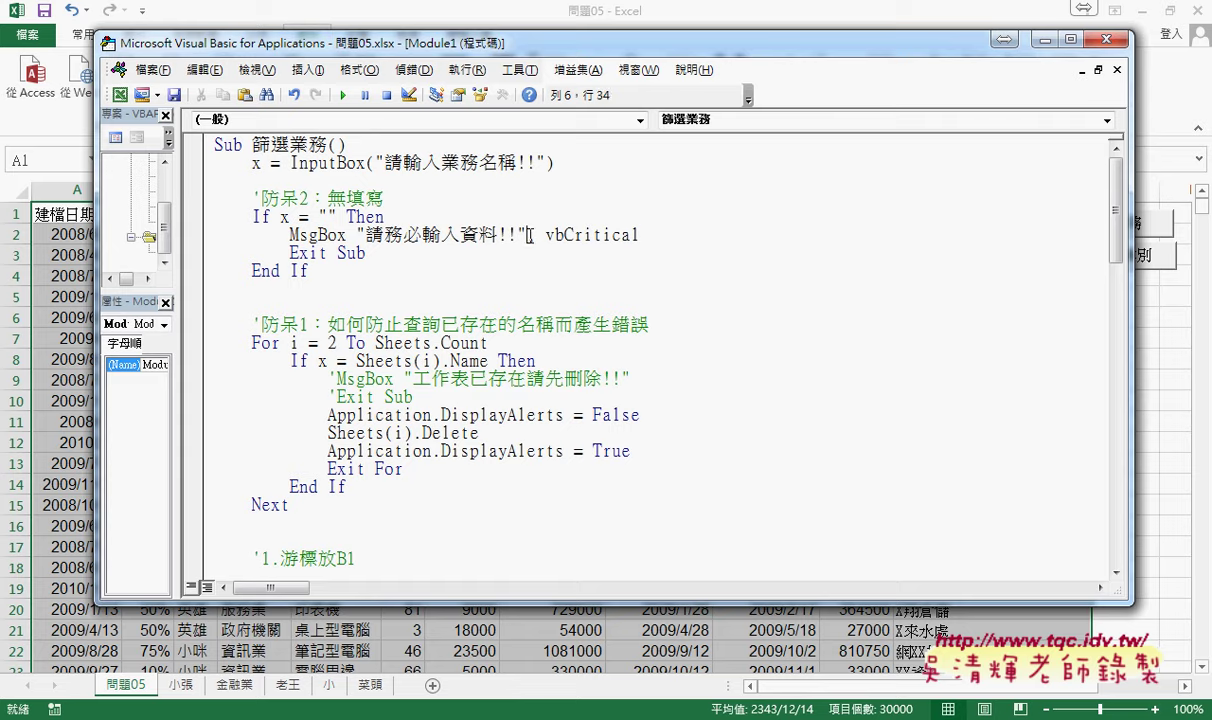
- Walk through the guard's MsgBox, vbCritical and Exit Sub parts, then highlight the '2.篩選 block
{"action": "left_click_drag", "start_coordinate": [528, 236], "coordinate": [640, 236]}
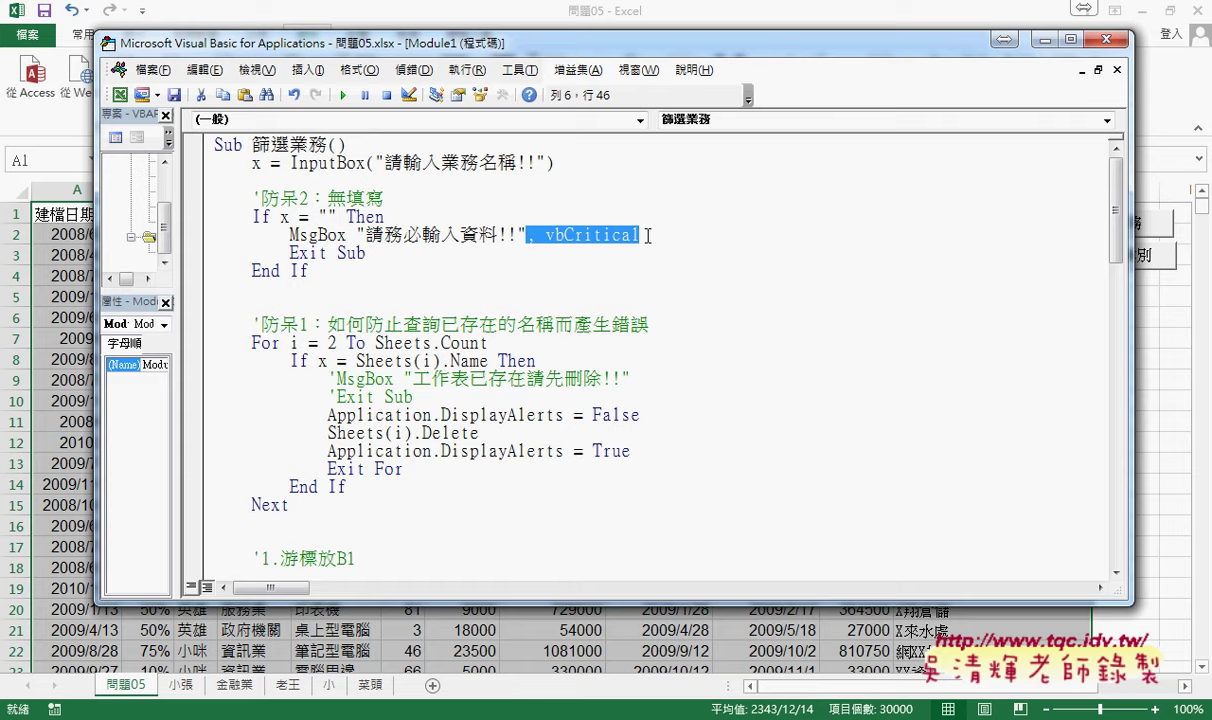
{"action": "left_click_drag", "start_coordinate": [289, 236], "coordinate": [350, 234]}
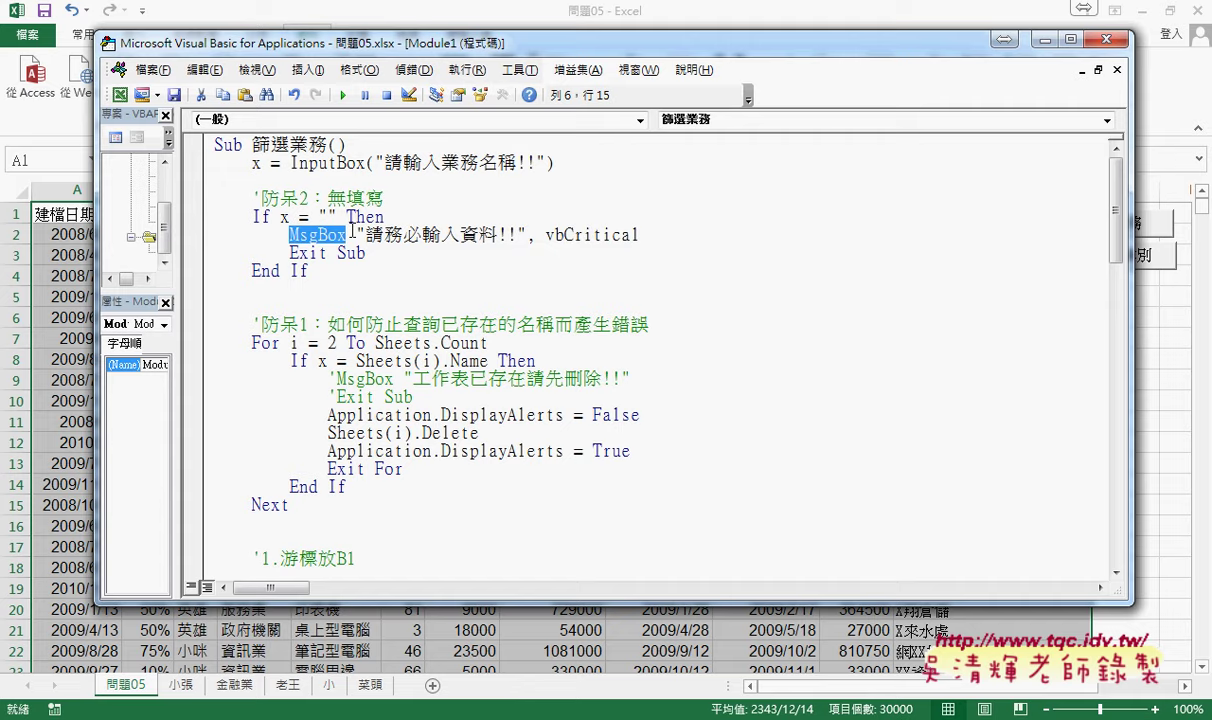
{"action": "left_click_drag", "start_coordinate": [543, 235], "coordinate": [640, 236]}
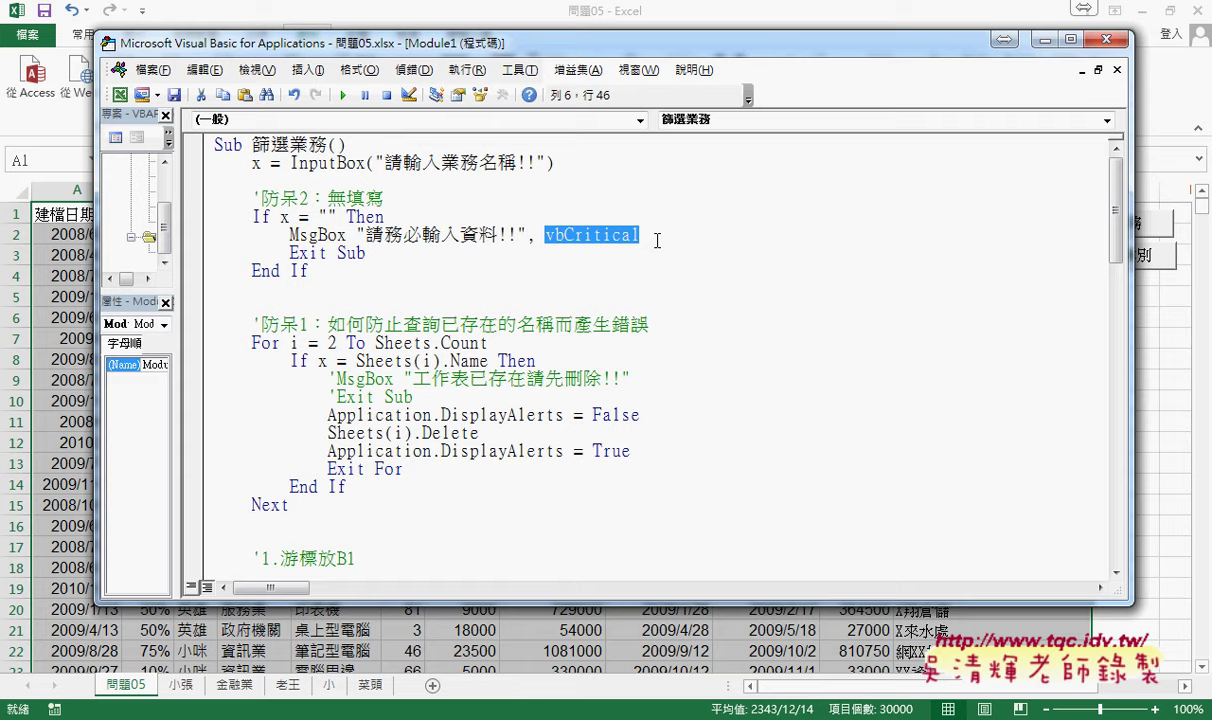
{"action": "left_click_drag", "start_coordinate": [365, 253], "coordinate": [289, 253]}
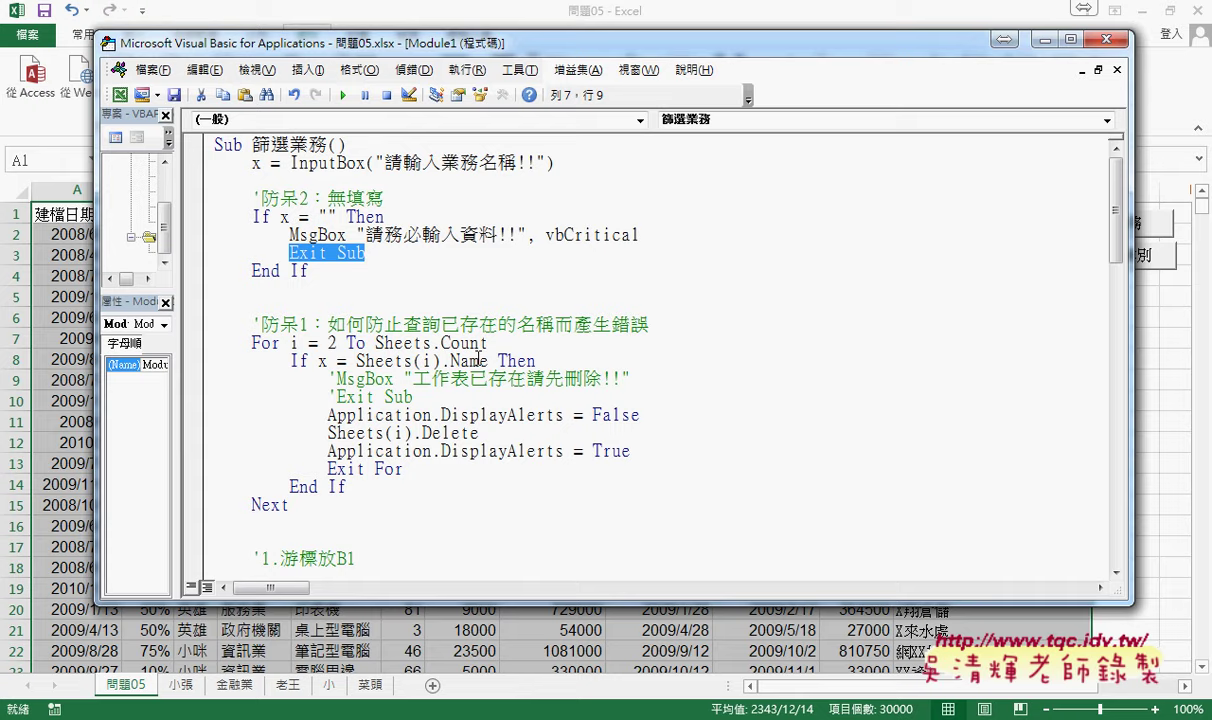
{"action": "scroll", "coordinate": [462, 415], "scroll_direction": "down", "scroll_amount": 2}
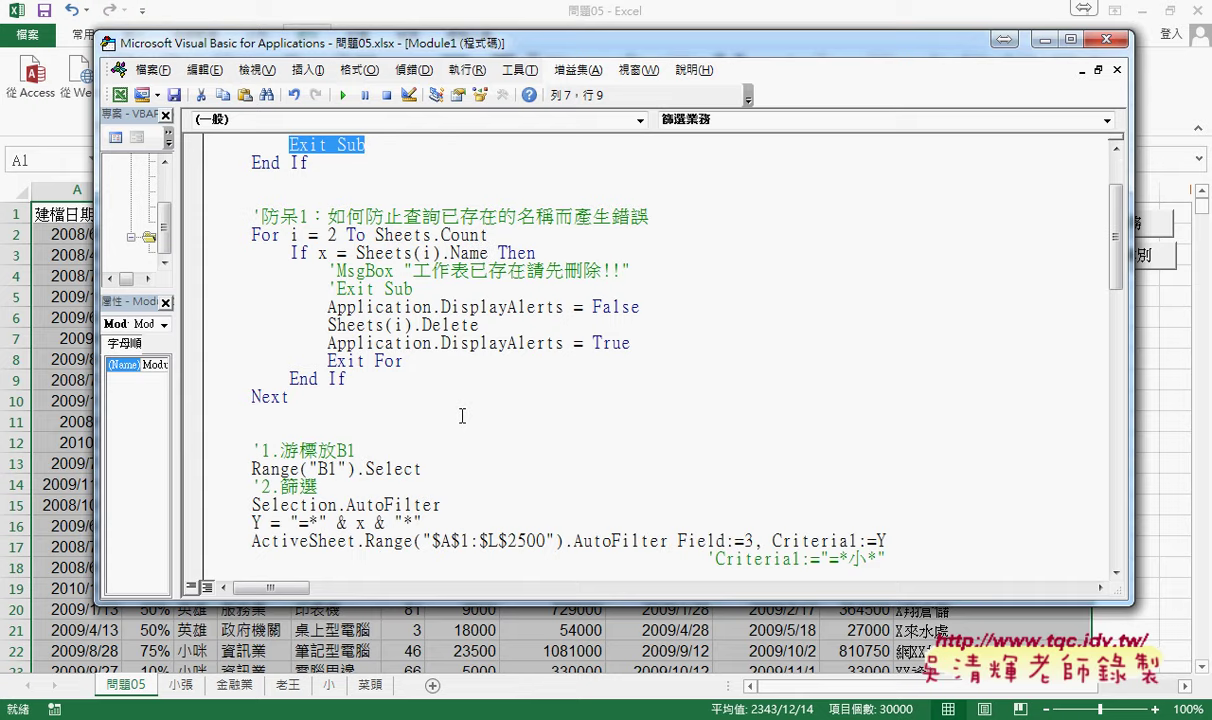
{"action": "scroll", "coordinate": [462, 415], "scroll_direction": "down", "scroll_amount": 3}
{"action": "scroll", "coordinate": [462, 415], "scroll_direction": "down", "scroll_amount": 3}
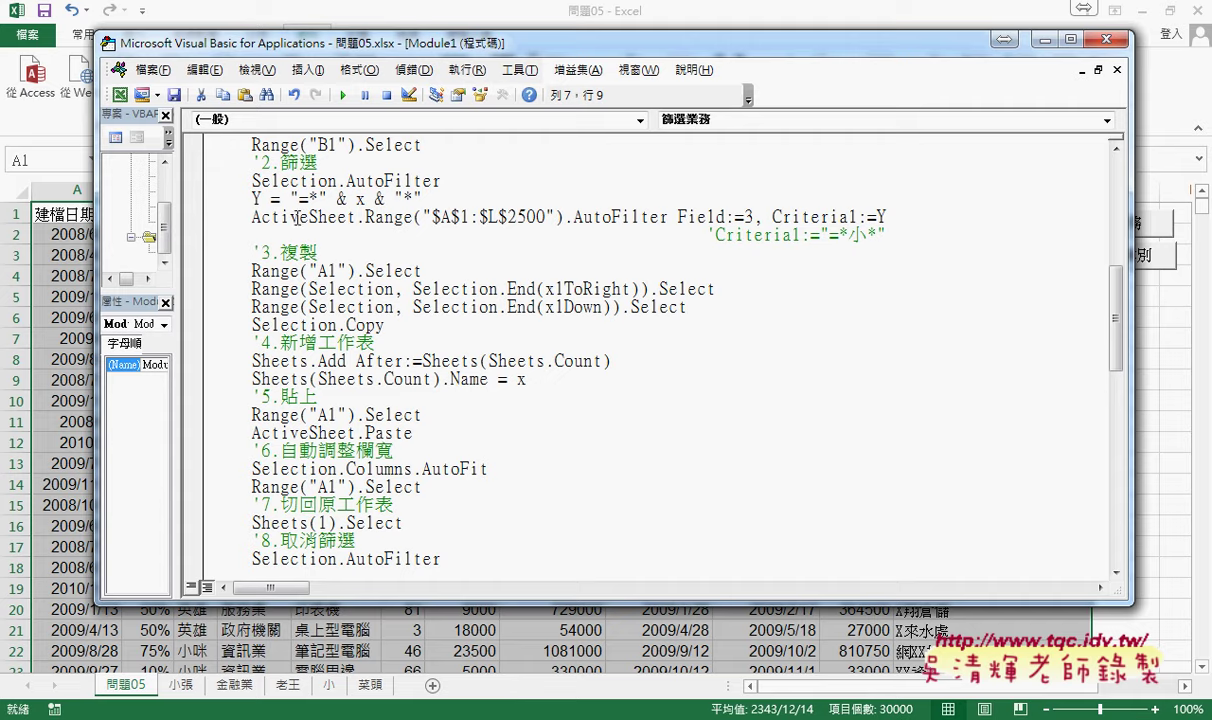
{"action": "left_click_drag", "start_coordinate": [214, 162], "coordinate": [929, 219]}
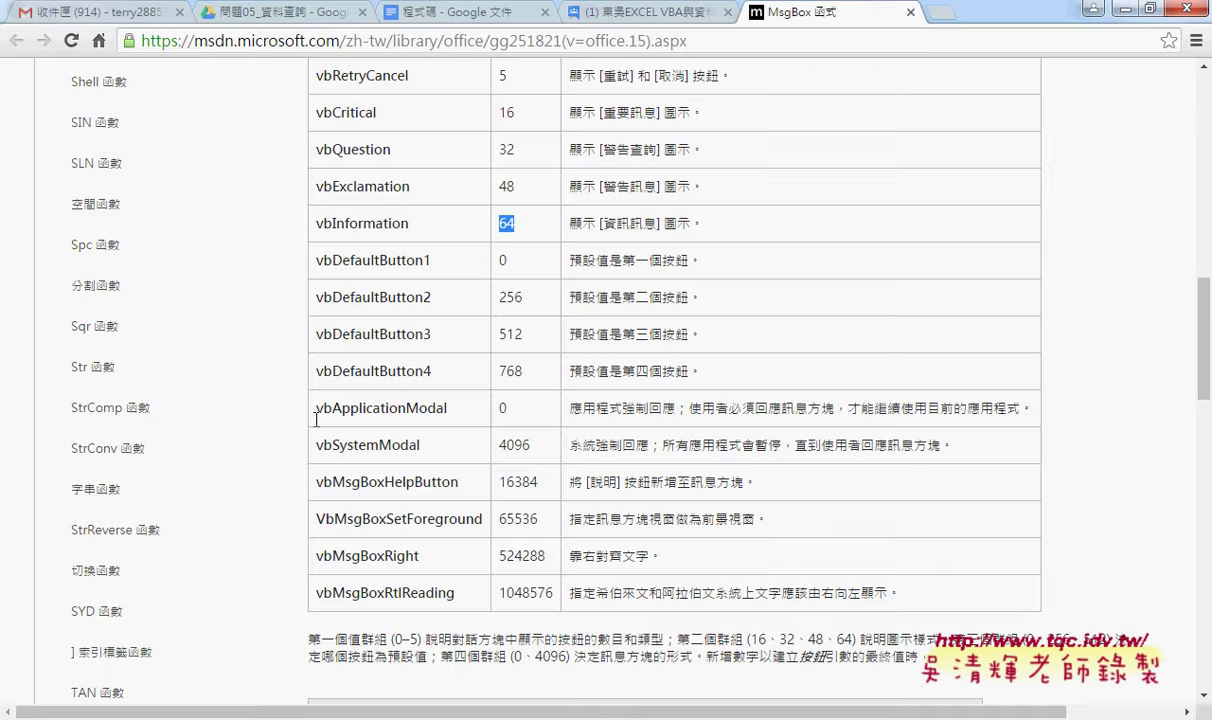
- Close the MsgBox help tab and highlight the '防呆3：無結果 If check in the 程式碼 notes
{"action": "middle_click", "coordinate": [858, 25]}
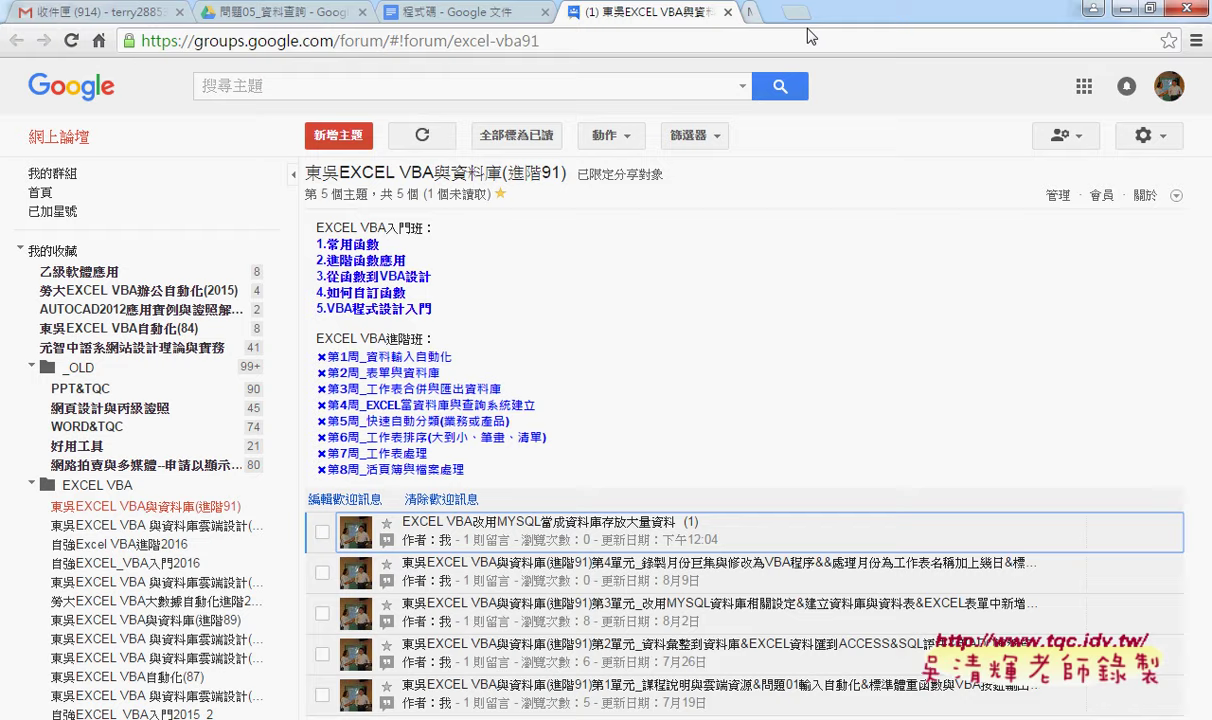
{"action": "left_click", "coordinate": [460, 12]}
{"action": "scroll", "coordinate": [272, 312], "scroll_direction": "down", "scroll_amount": 3}
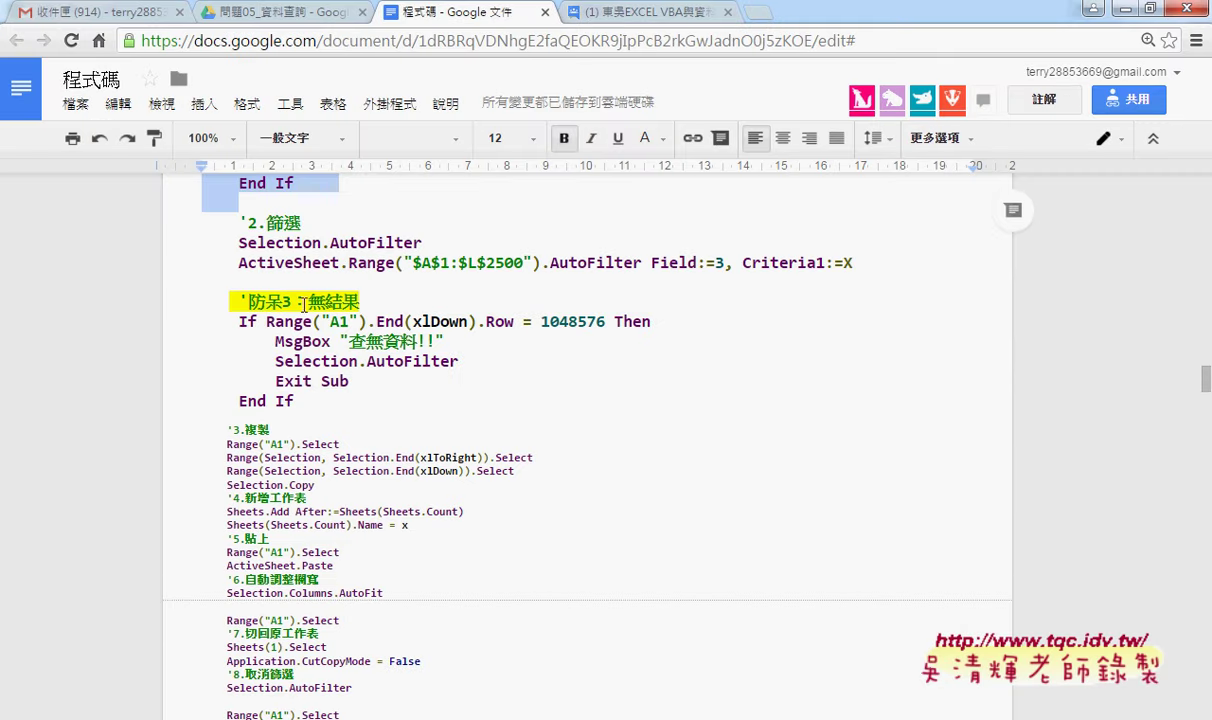
{"action": "left_click_drag", "start_coordinate": [308, 301], "coordinate": [366, 301]}
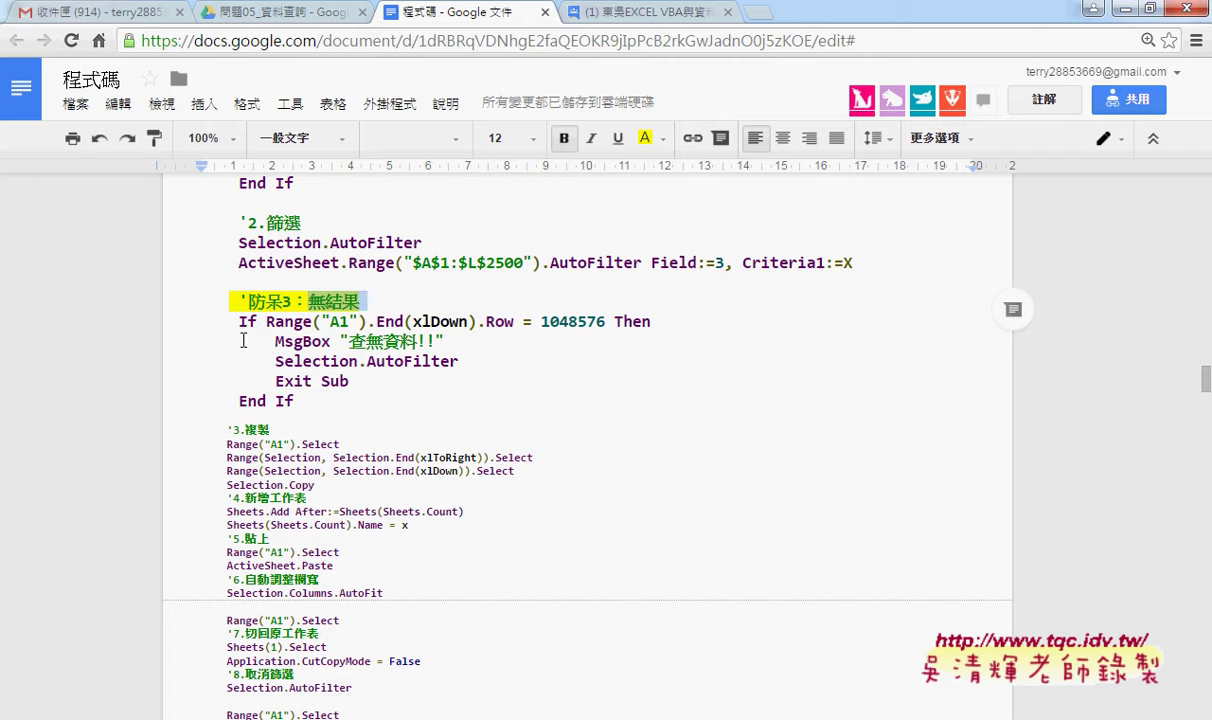
{"action": "left_click_drag", "start_coordinate": [238, 321], "coordinate": [258, 321]}
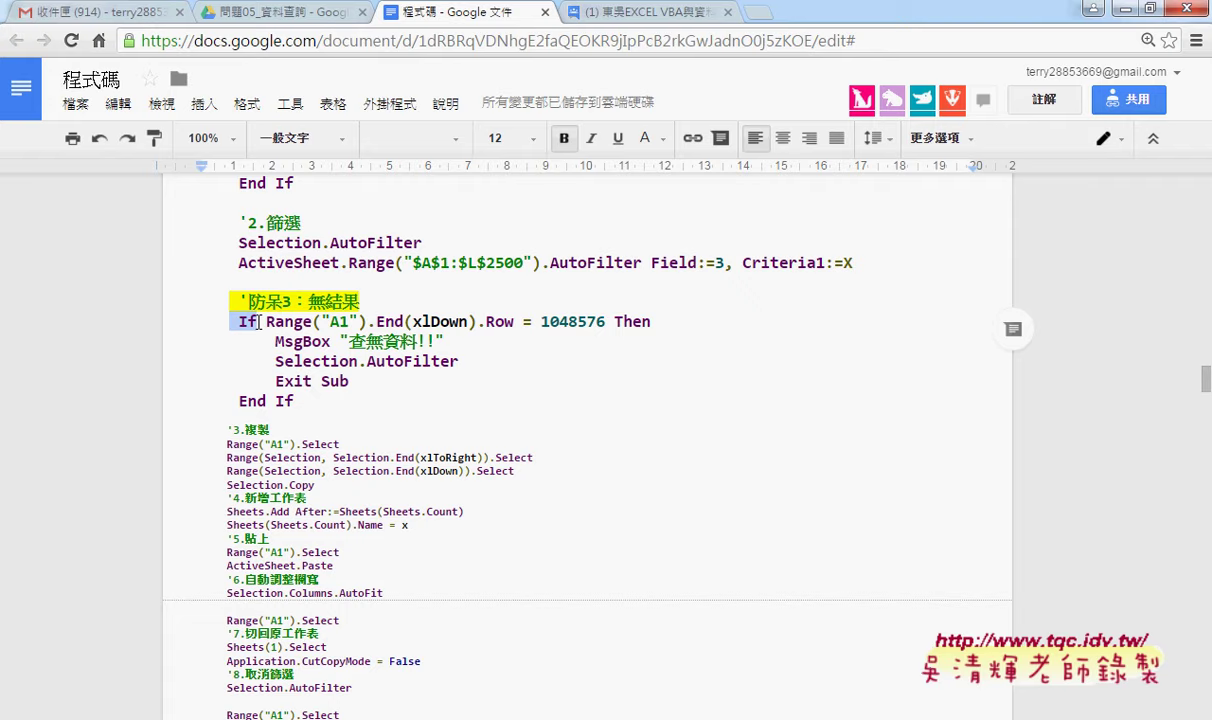
{"action": "left_click", "coordinate": [260, 719]}
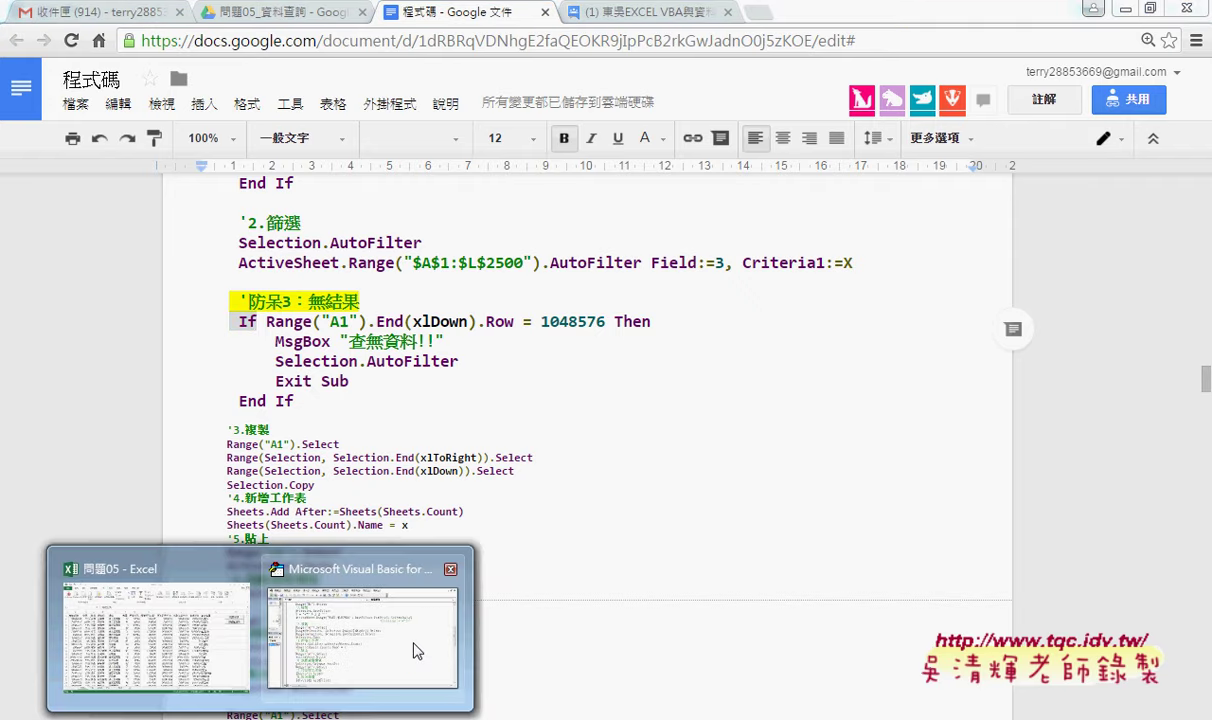
- Set a breakpoint on the ActiveSheet.Range AutoFilter line in the 篩選業務 macro
{"action": "left_click", "coordinate": [417, 651]}
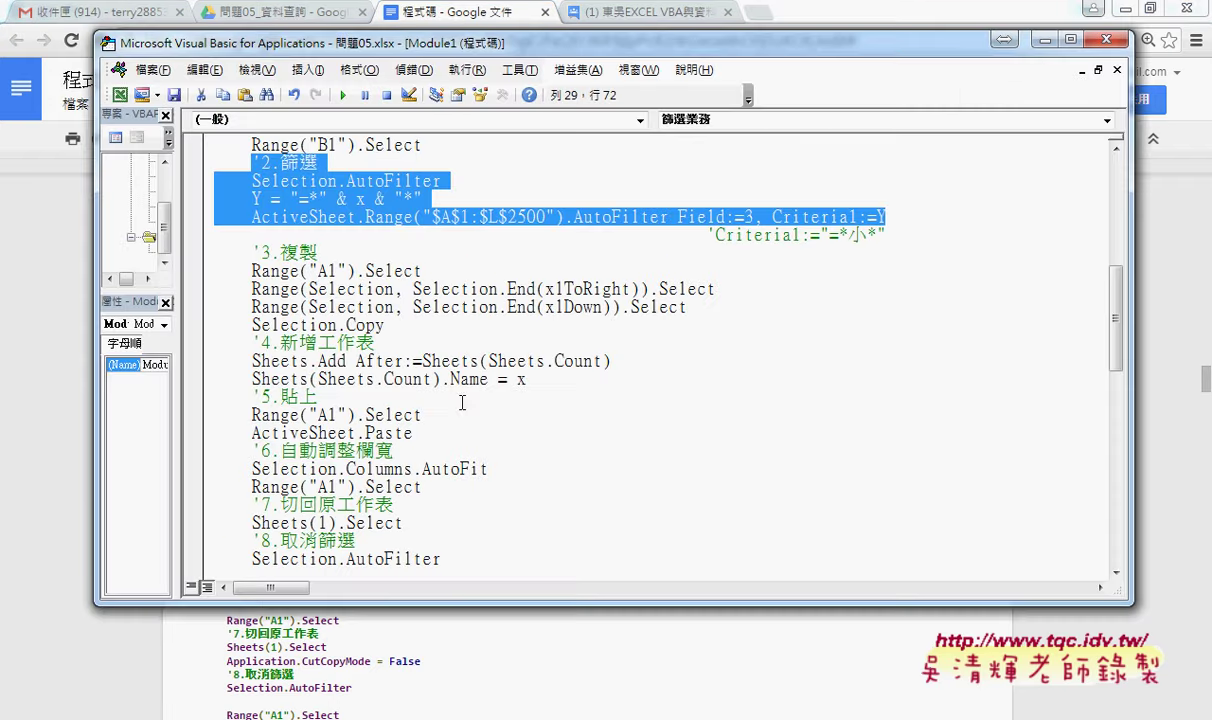
{"action": "left_click", "coordinate": [210, 203]}
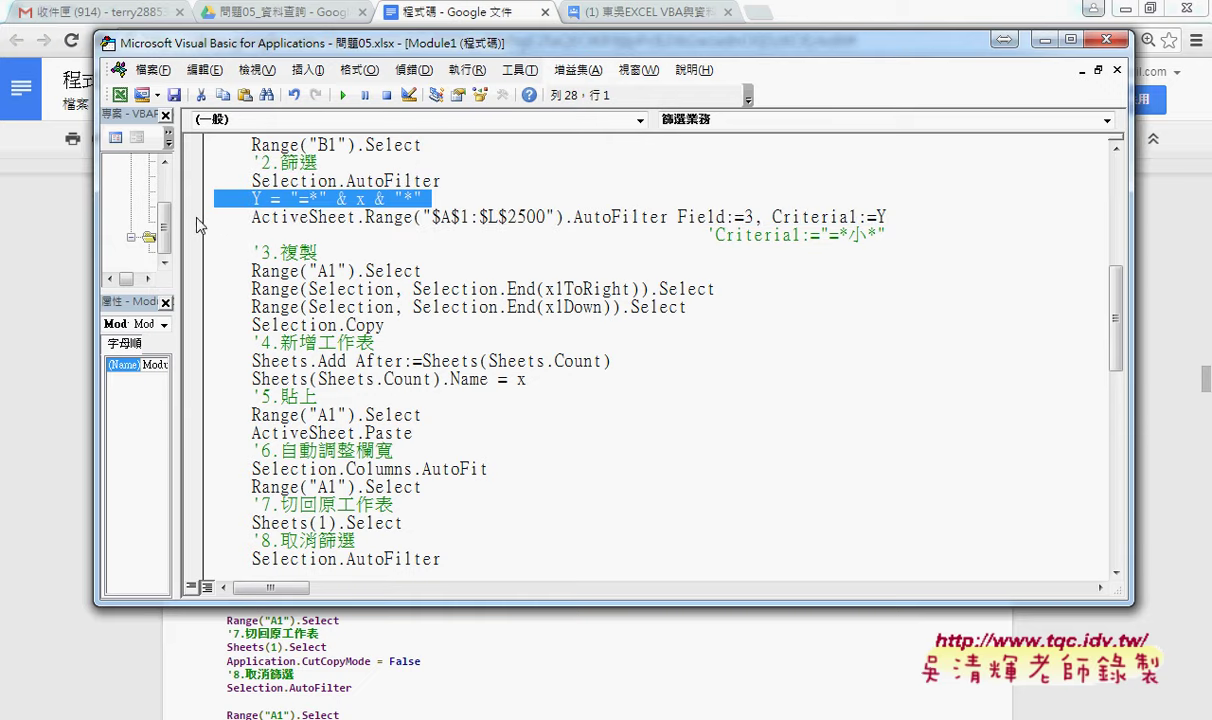
{"action": "left_click", "coordinate": [196, 217]}
- Run 篩選業務 and submit a salesperson name that is absent from the data
{"action": "left_click", "coordinate": [343, 95]}
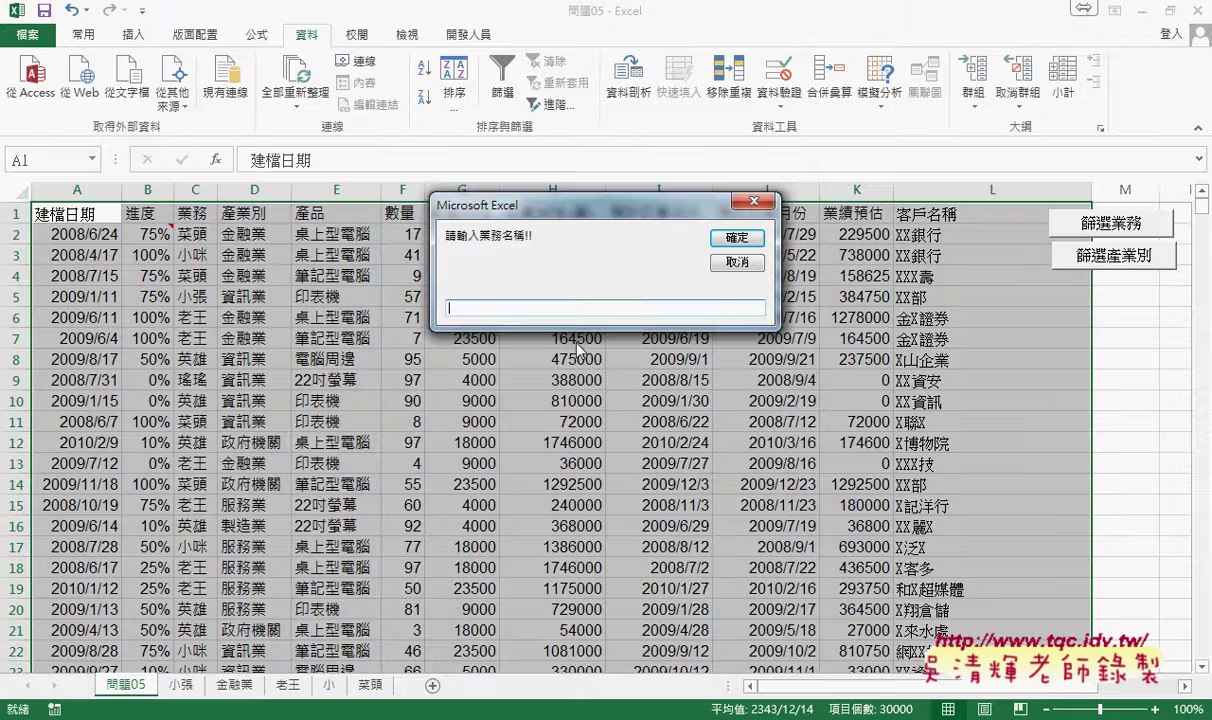
{"action": "type", "text": "ce"}
{"action": "key", "text": "BackSpace"}
{"action": "key", "text": "BackSpace"}
{"action": "type", "text": "小"}
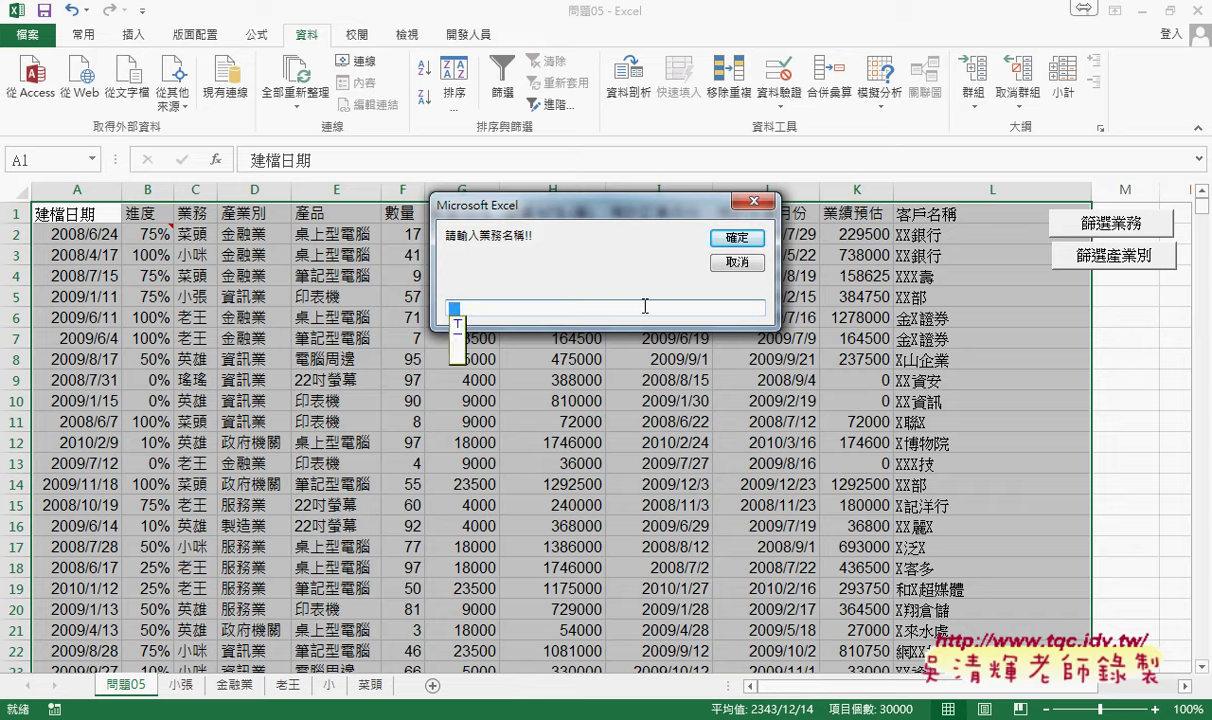
{"action": "type", "text": "禮"}
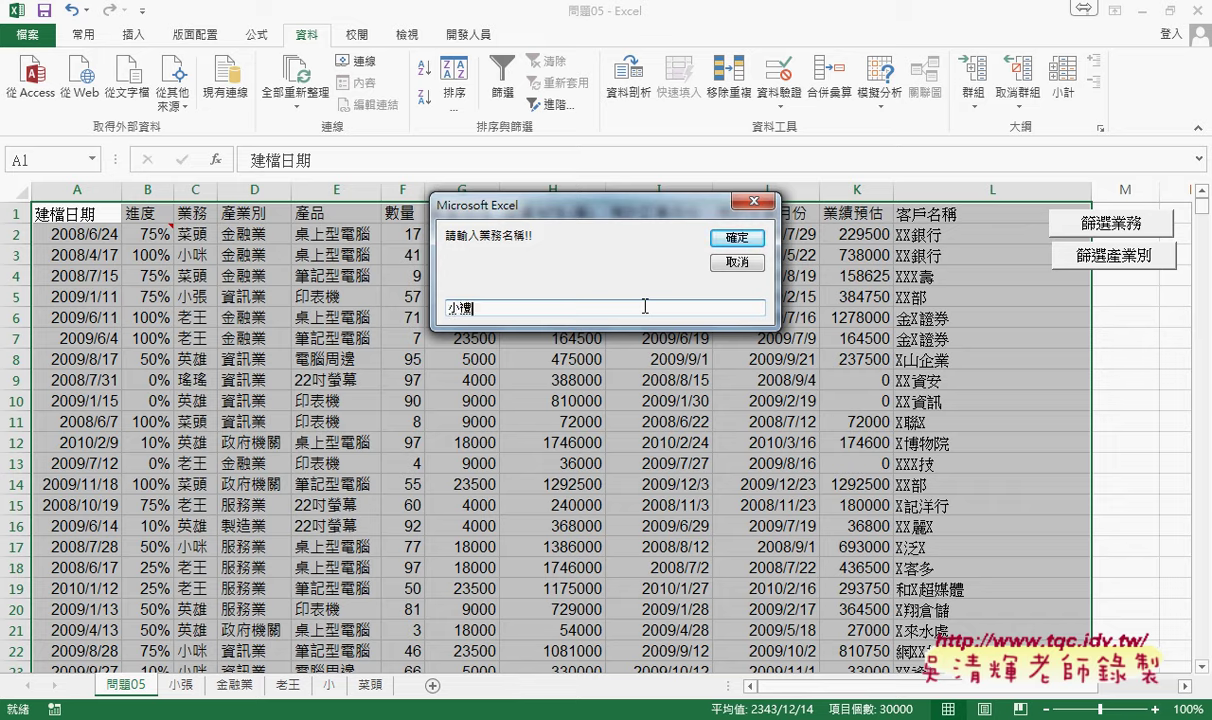
{"action": "key", "text": "Down"}
{"action": "key", "text": "Return"}
{"action": "left_click", "coordinate": [738, 240]}
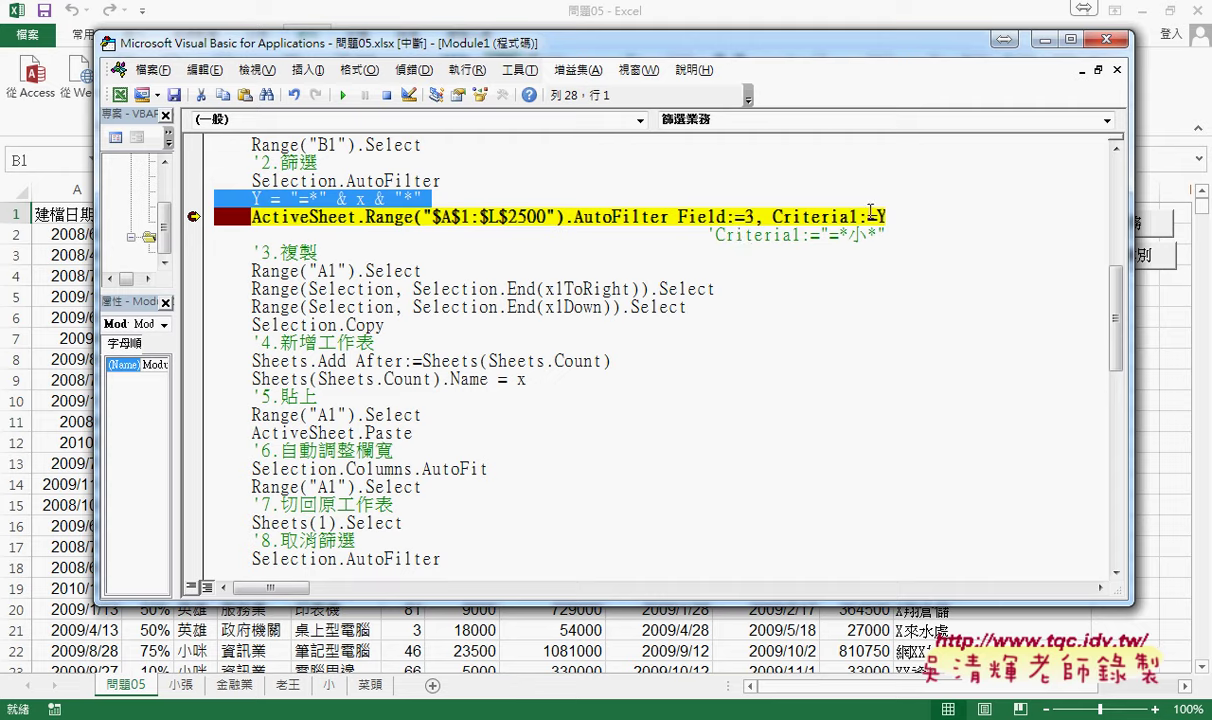
- Step over the AutoFilter line with F8 and shrink the code editor to reveal the worksheet
{"action": "mouse_move", "coordinate": [886, 216]}
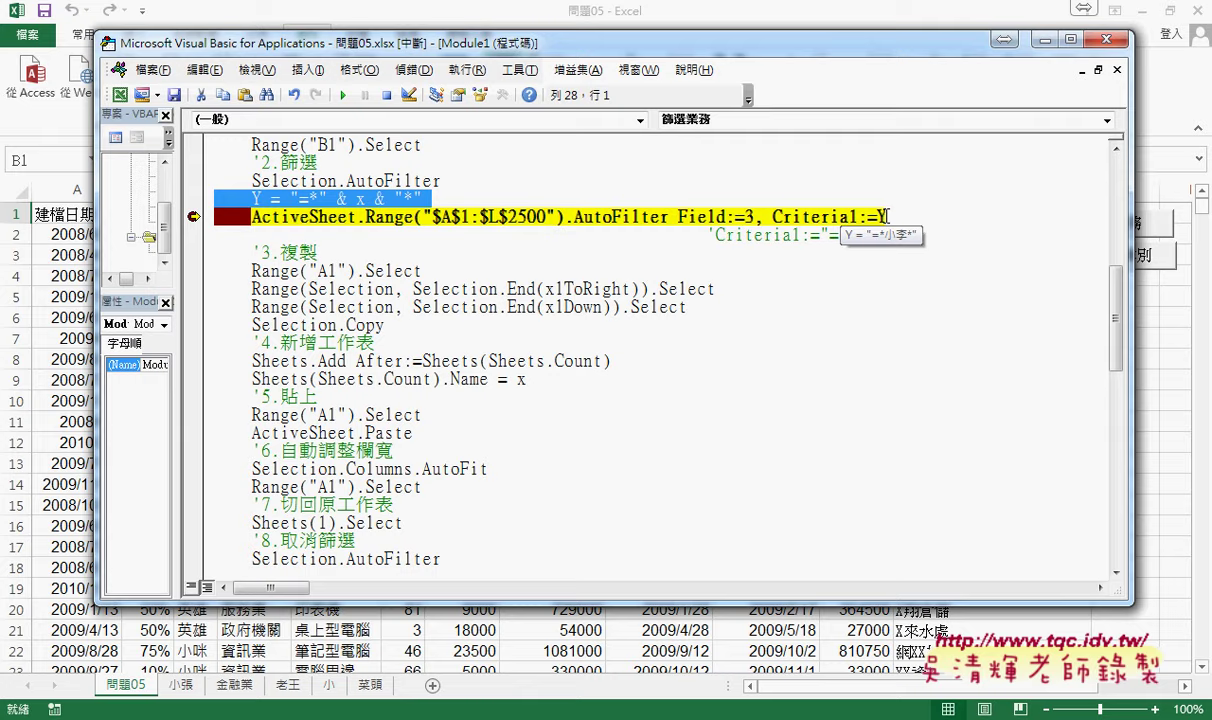
{"action": "key", "text": "F8"}
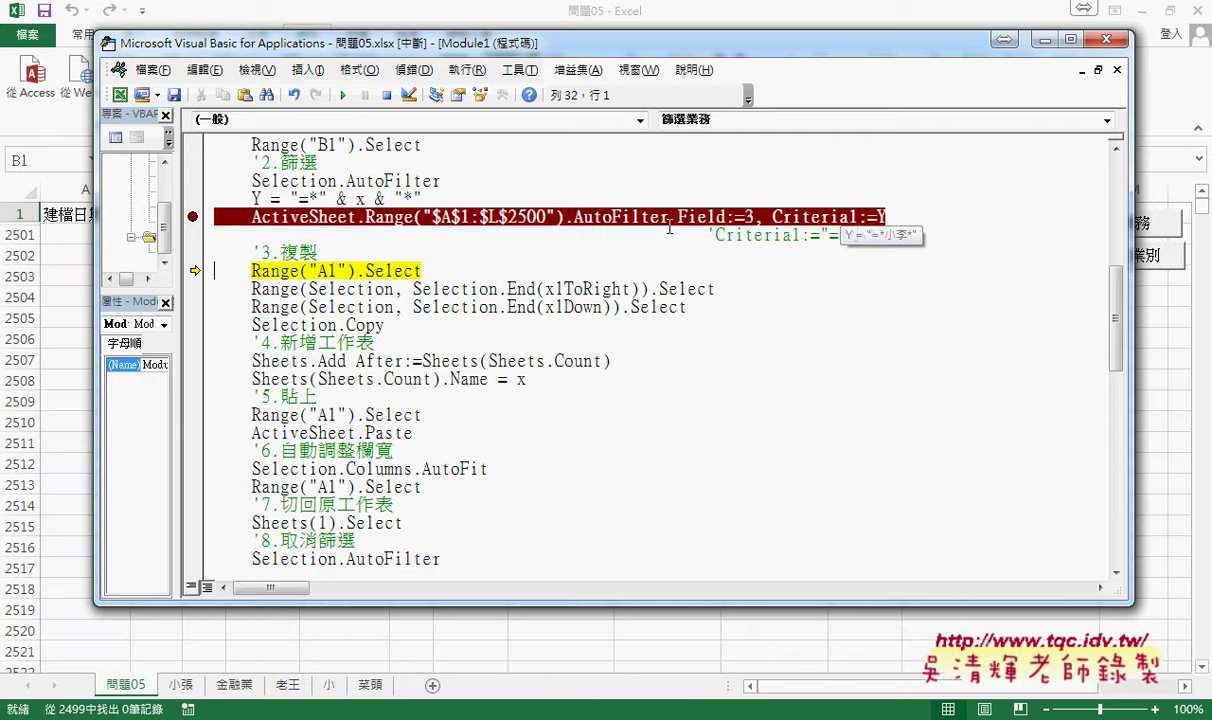
{"action": "left_click_drag", "start_coordinate": [97, 214], "coordinate": [398, 225]}
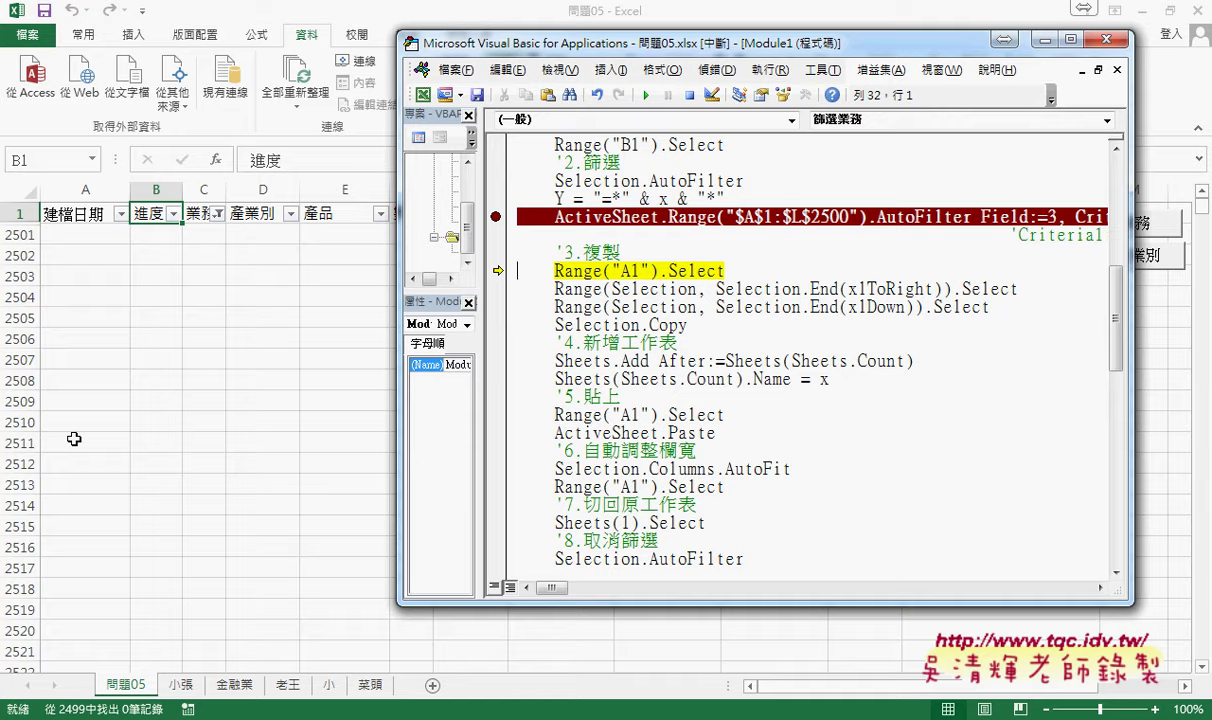
- Confirm the empty filtered sheet runs to row 1048576, then select the 防呆3 block in Google Docs
{"action": "left_click", "coordinate": [79, 215]}
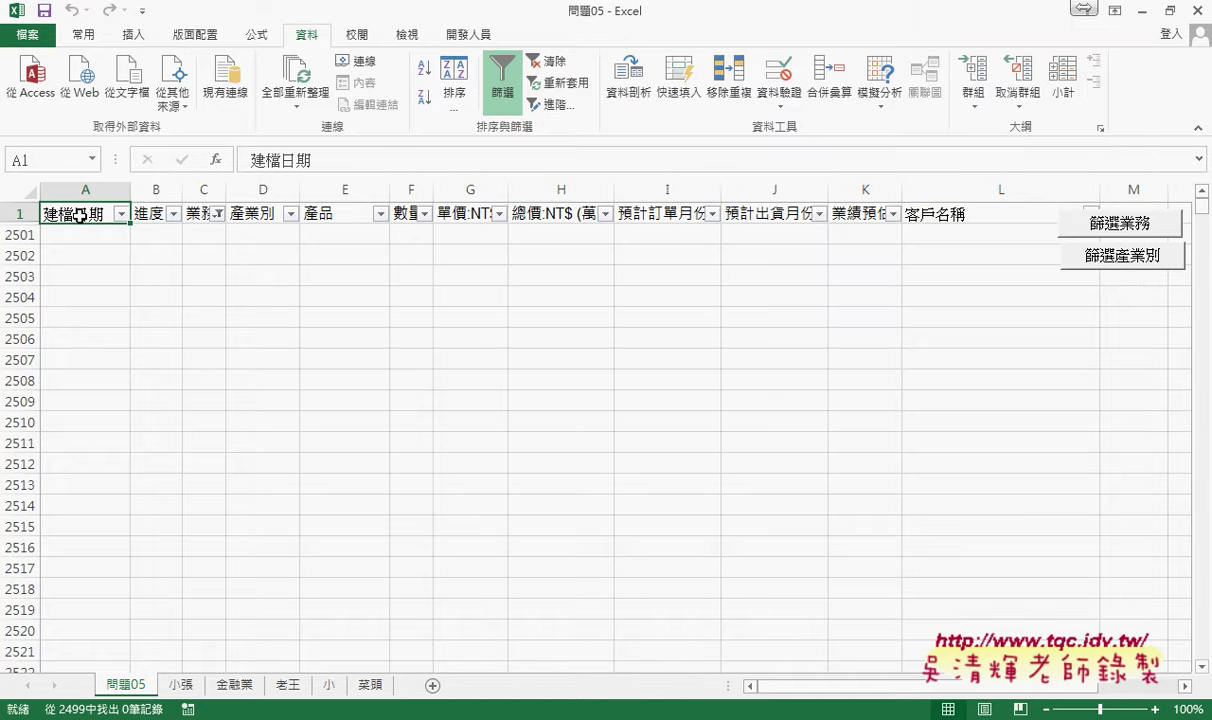
{"action": "key", "text": "ctrl+Down"}
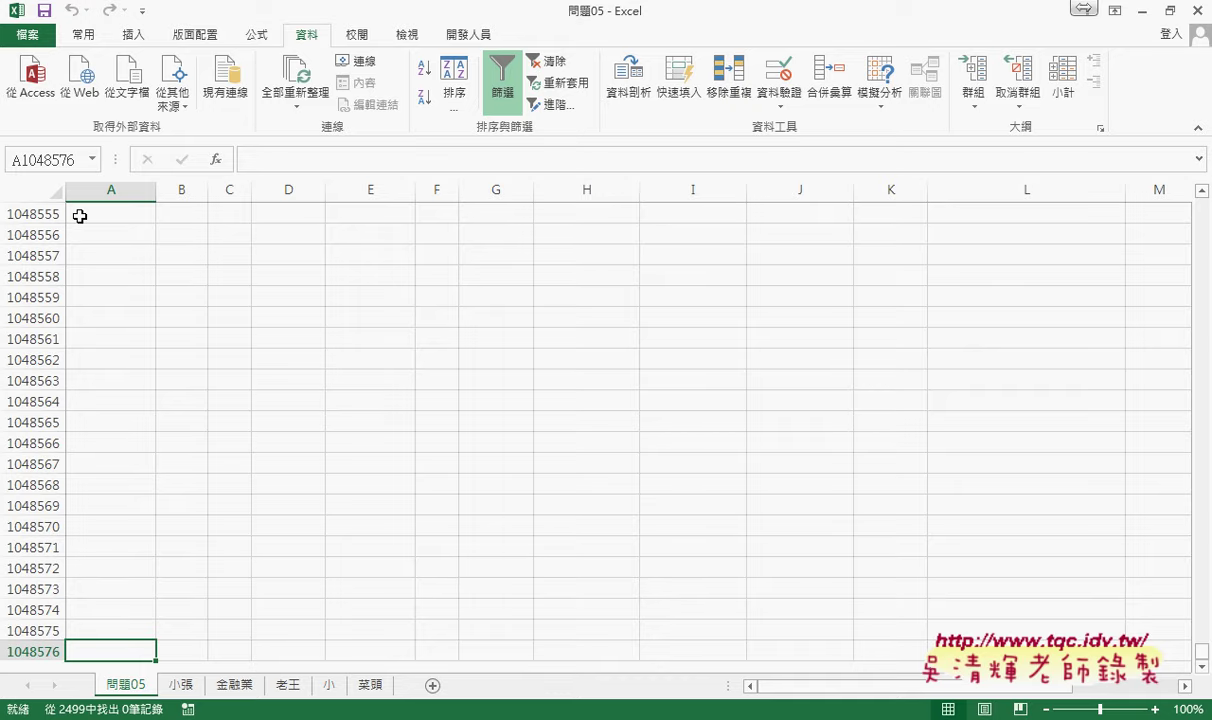
{"action": "key", "text": "ctrl+Up"}
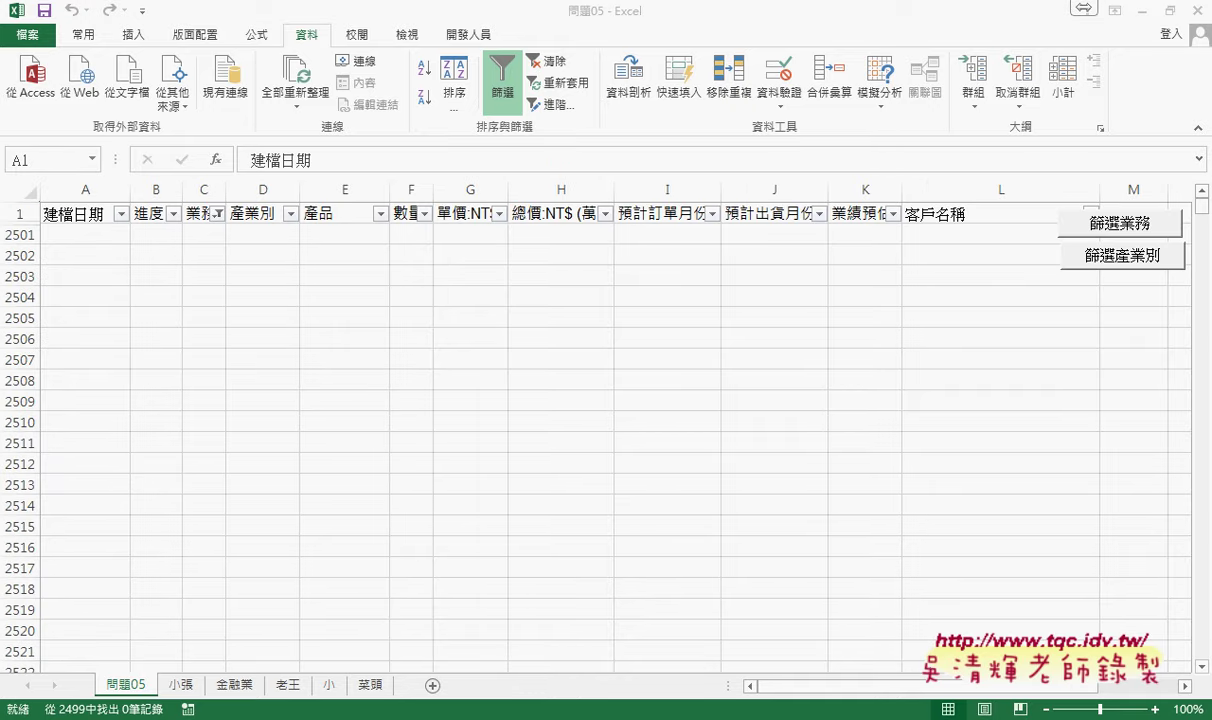
{"action": "key", "text": "alt+Tab"}
{"action": "mouse_move", "coordinate": [293, 400]}
{"action": "left_mouse_down"}
{"action": "mouse_move", "coordinate": [198, 310]}
{"action": "mouse_move", "coordinate": [195, 272]}
{"action": "left_mouse_up"}
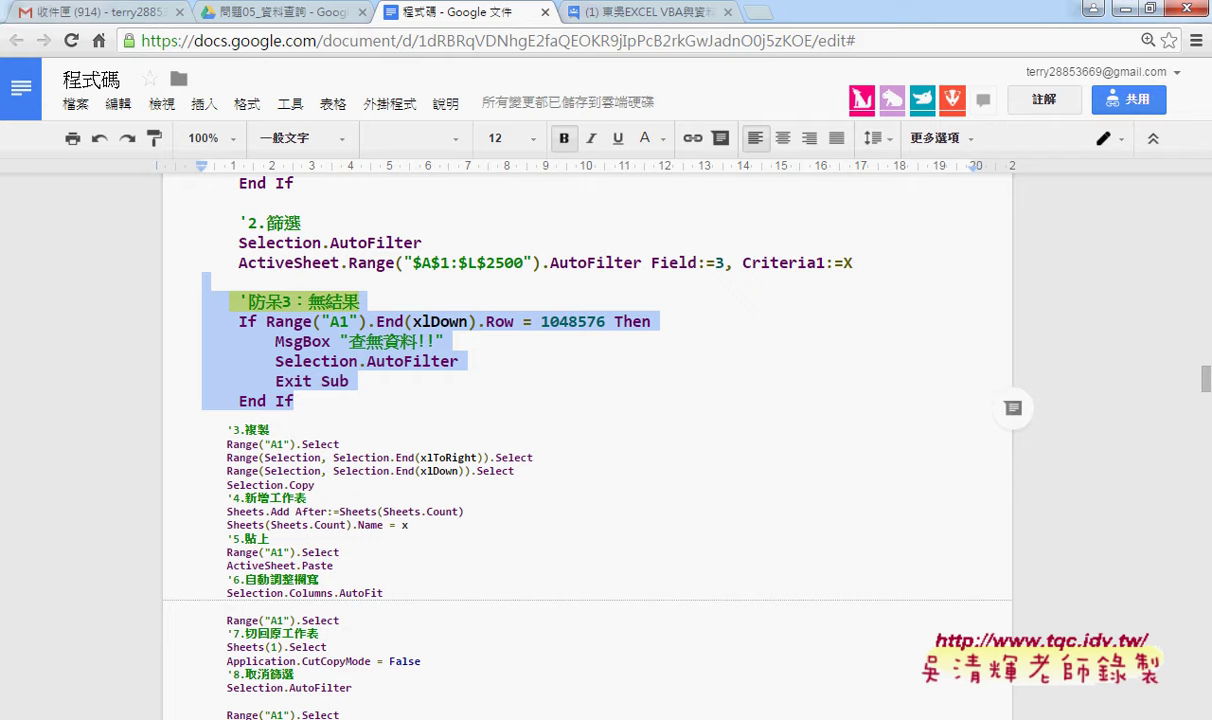
- Paste the 防呆3 no-result If…End If block on a new line after the AutoFilter Criterial line
{"action": "key", "text": "alt+Tab"}
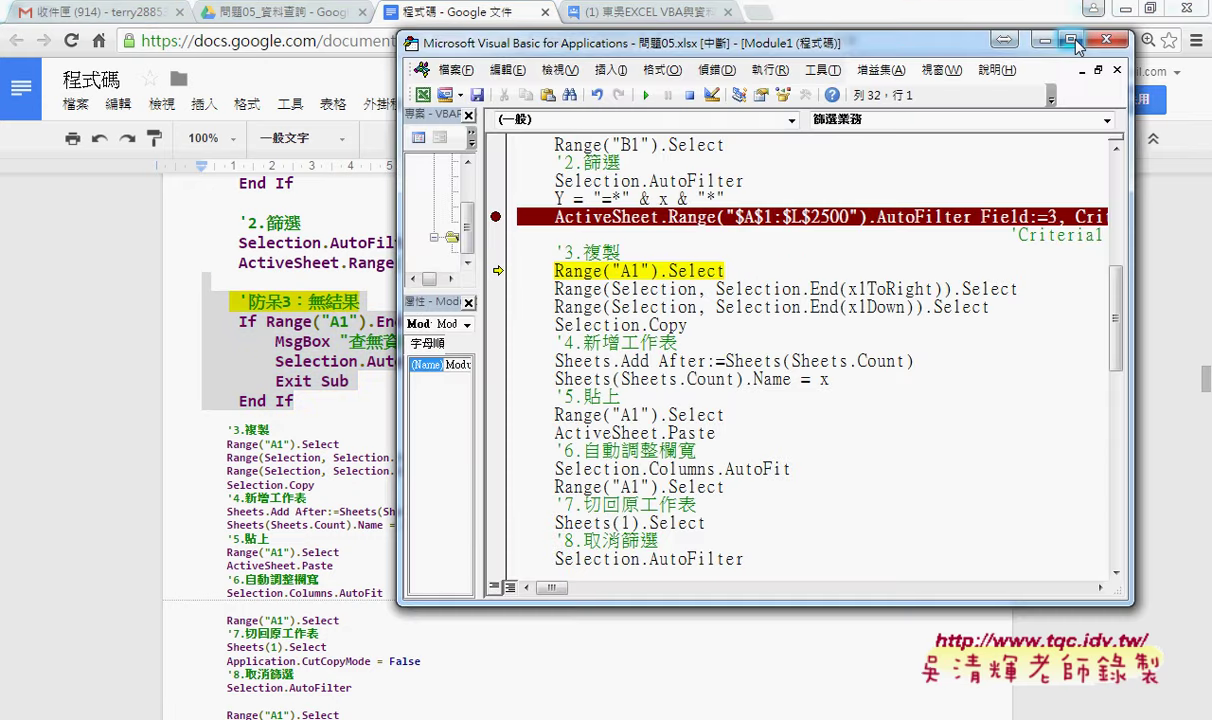
{"action": "left_click", "coordinate": [1070, 40]}
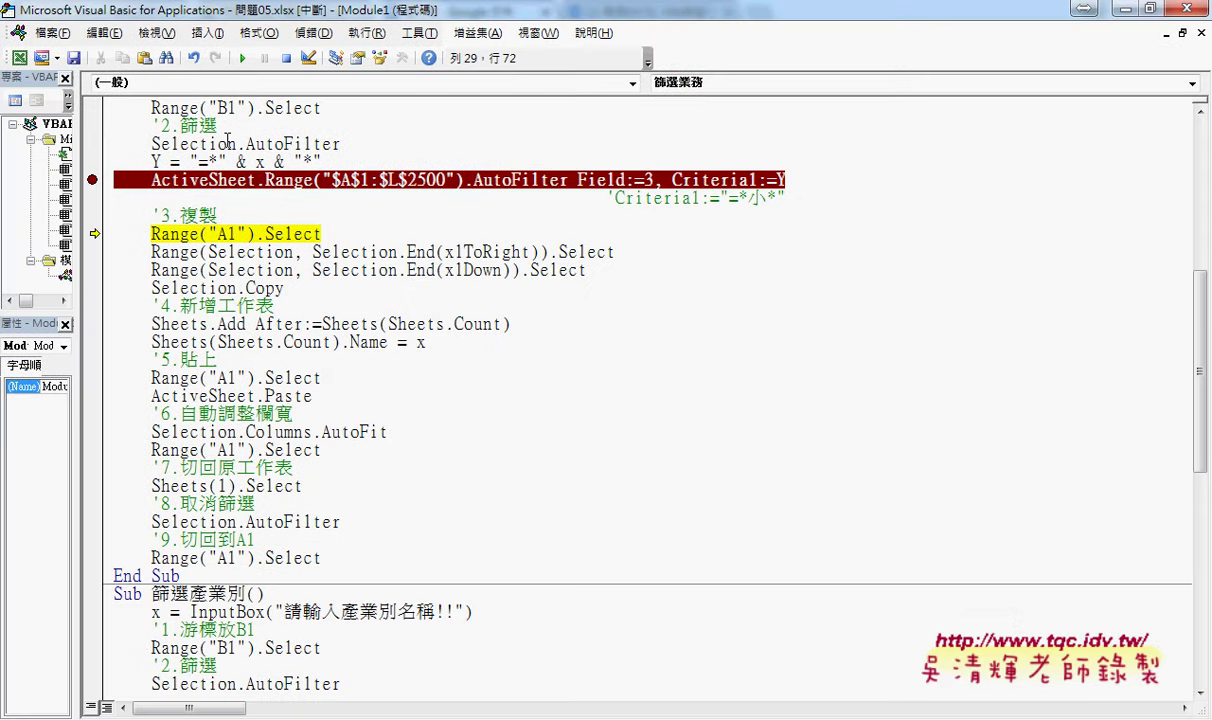
{"action": "left_click", "coordinate": [180, 186]}
{"action": "left_click", "coordinate": [807, 192]}
{"action": "key", "text": "Return"}
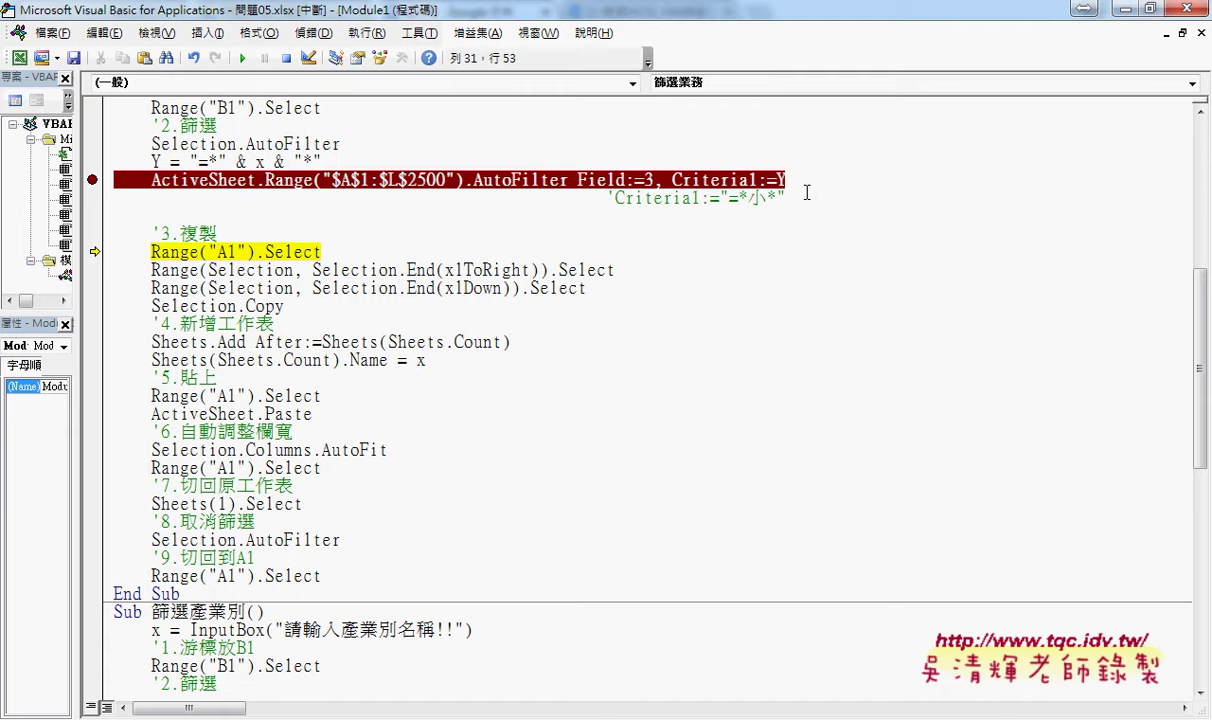
{"action": "key", "text": "Return"}
{"action": "key", "text": "BackSpace"}
{"action": "key", "text": "BackSpace"}
{"action": "key", "text": "BackSpace"}
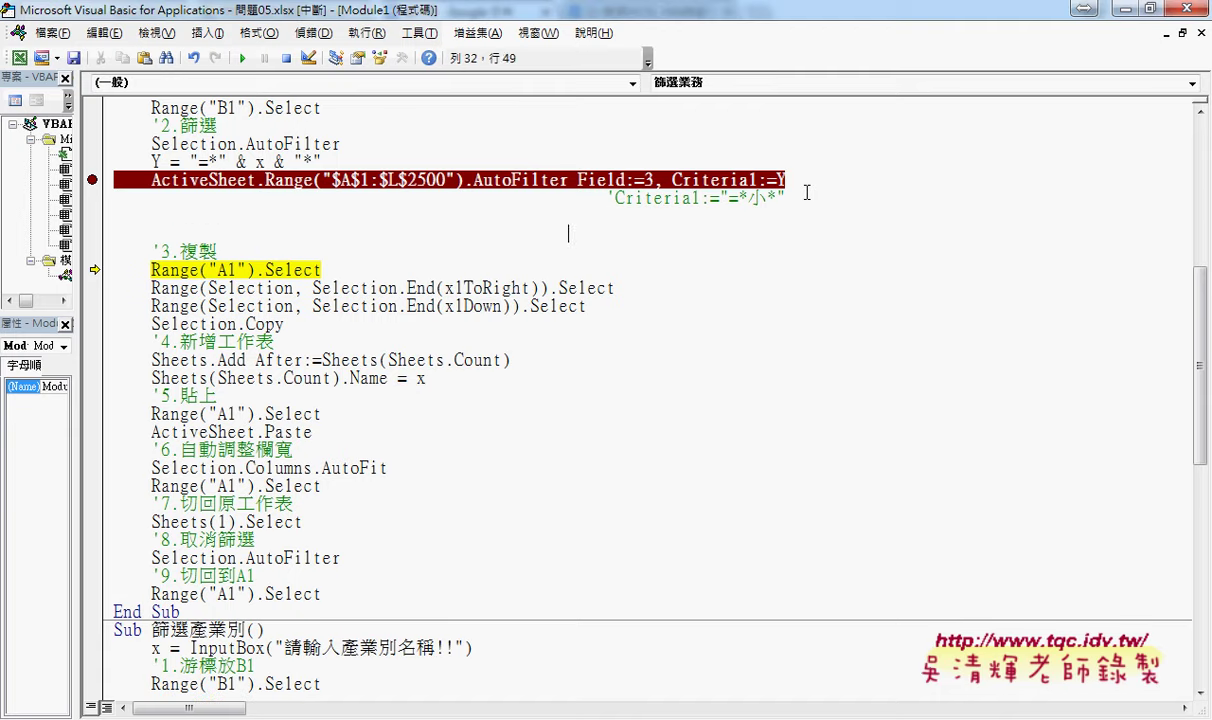
{"action": "key", "text": "BackSpace"}
{"action": "key", "text": "BackSpace"}
{"action": "key", "text": "BackSpace"}
{"action": "key", "text": "BackSpace"}
{"action": "key", "text": "BackSpace"}
{"action": "key", "text": "BackSpace"}
{"action": "key", "text": "BackSpace"}
{"action": "key", "text": "BackSpace"}
{"action": "key", "text": "BackSpace"}
{"action": "type", "text": "'防呆3：無結果     If Range(\"A1\").End(xlDown).Row = 1048576 Then         MsgBox \"查無資料!!\"         Selection.AutoFilter         Exit Sub     End If"}
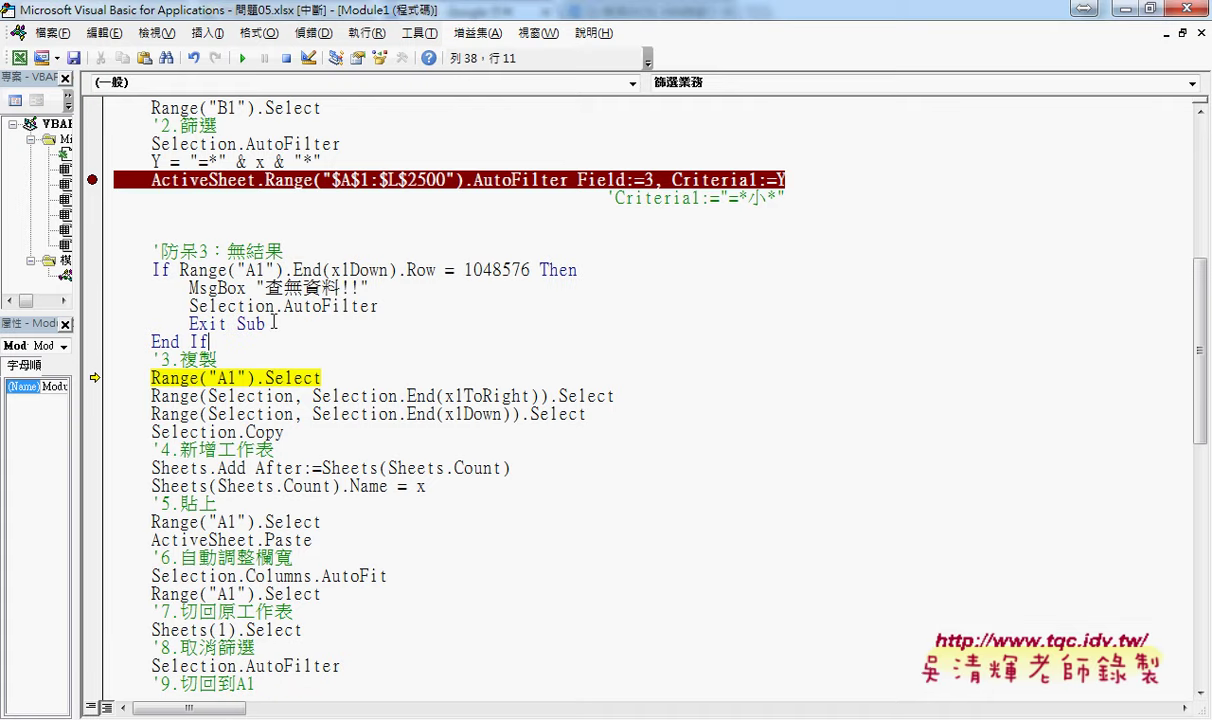
- Move the execution point to the new If line and restore the editor to a smaller window
{"action": "left_click_drag", "start_coordinate": [263, 322], "coordinate": [207, 334]}
{"action": "left_click_drag", "start_coordinate": [94, 377], "coordinate": [94, 269]}
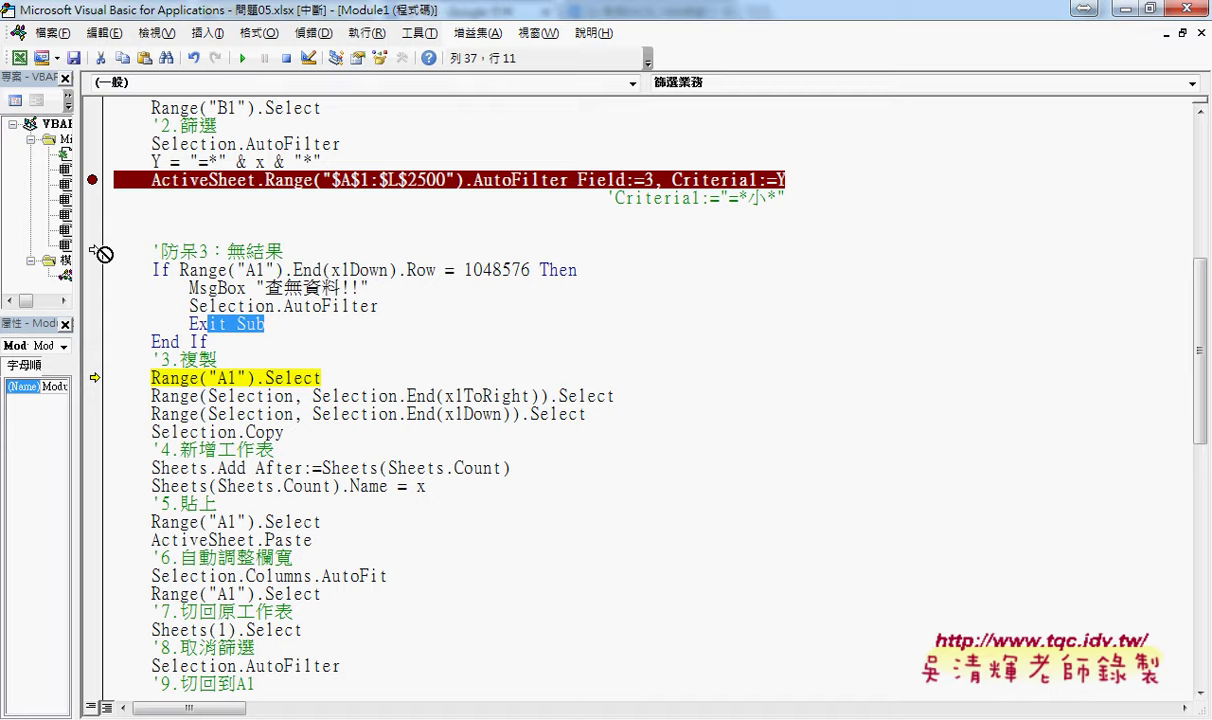
{"action": "double_click", "coordinate": [440, 11]}
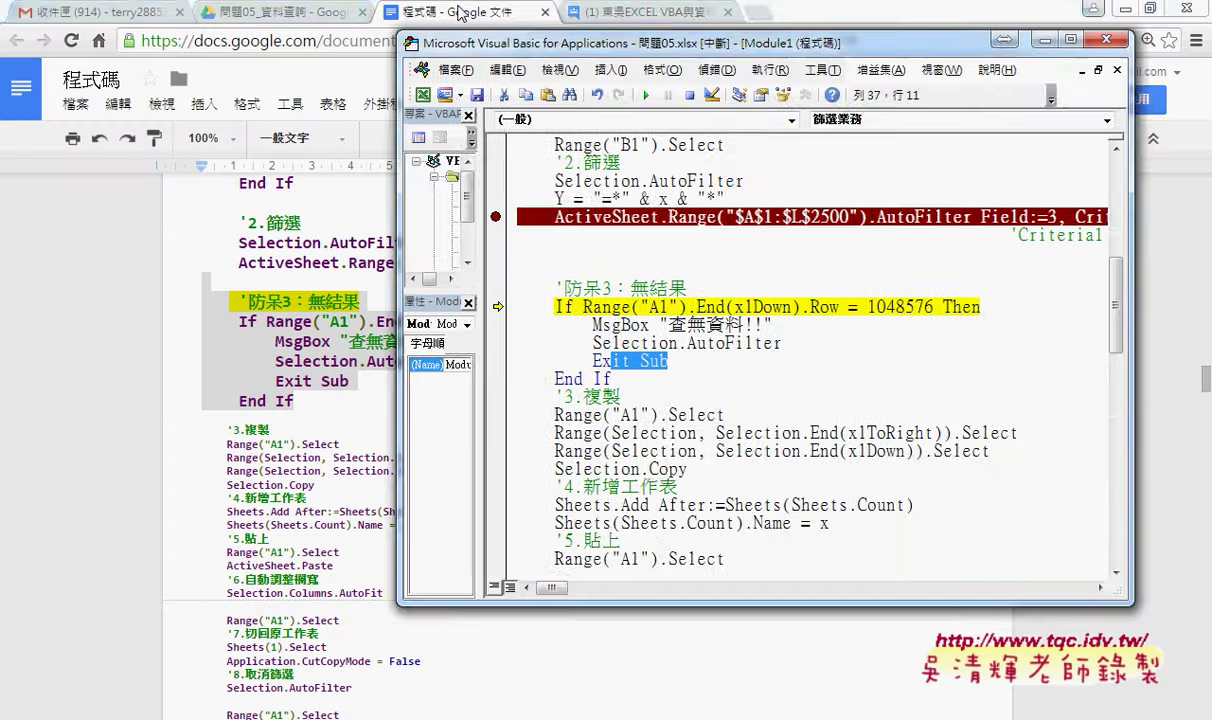
{"action": "left_click", "coordinate": [1124, 9]}
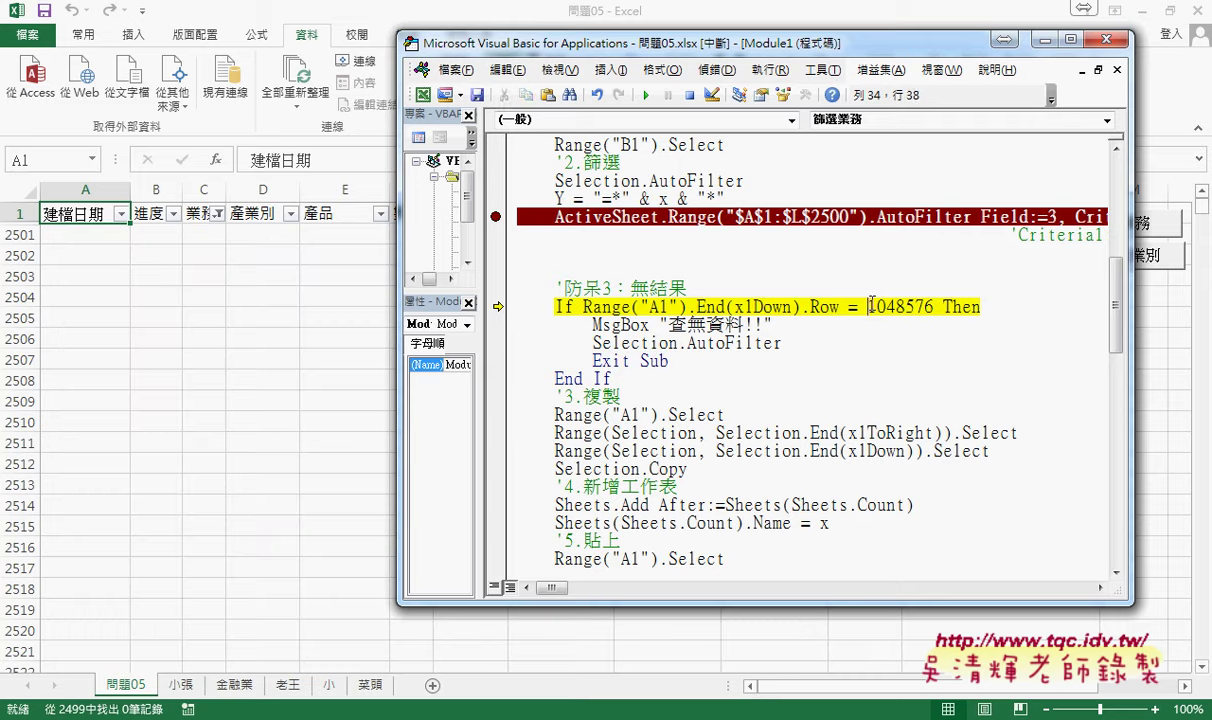
- Step past the If check, confirming Range("A1").End(xlDown).Row equals 1048576, so MsgBox runs next
{"action": "left_click_drag", "start_coordinate": [866, 307], "coordinate": [932, 305]}
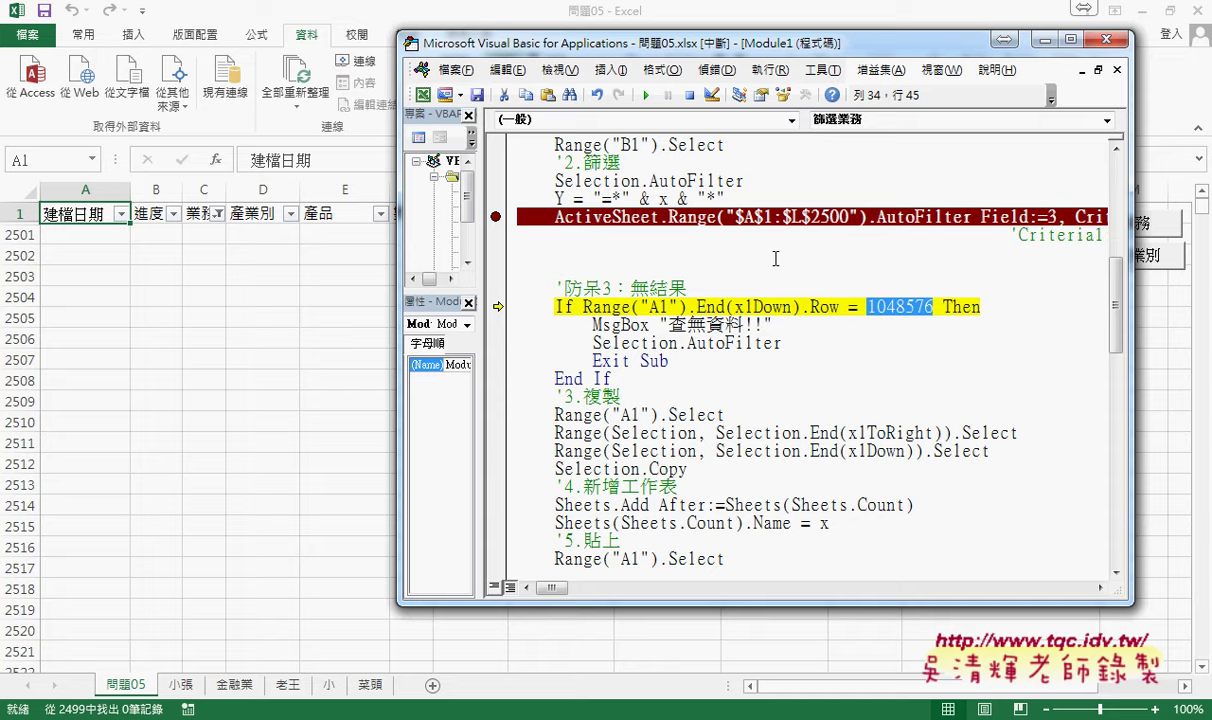
{"action": "key", "text": "F8"}
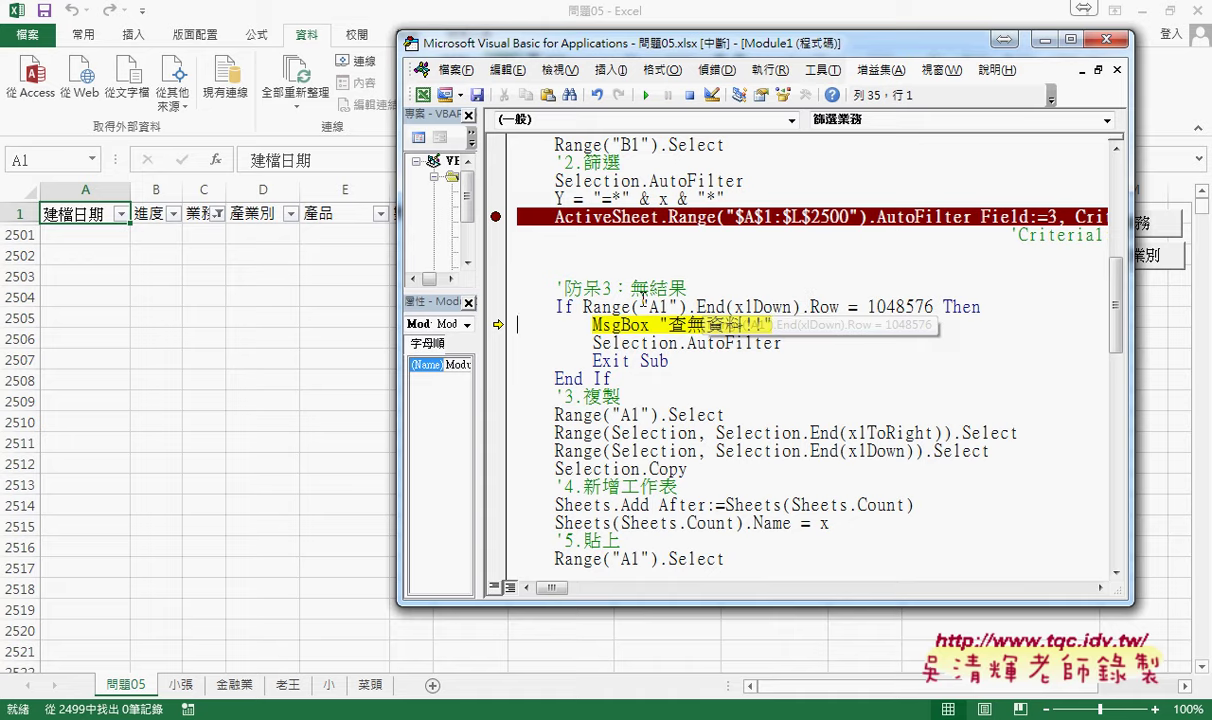
{"action": "mouse_move", "coordinate": [588, 307]}
{"action": "left_click_drag", "start_coordinate": [583, 307], "coordinate": [686, 307]}
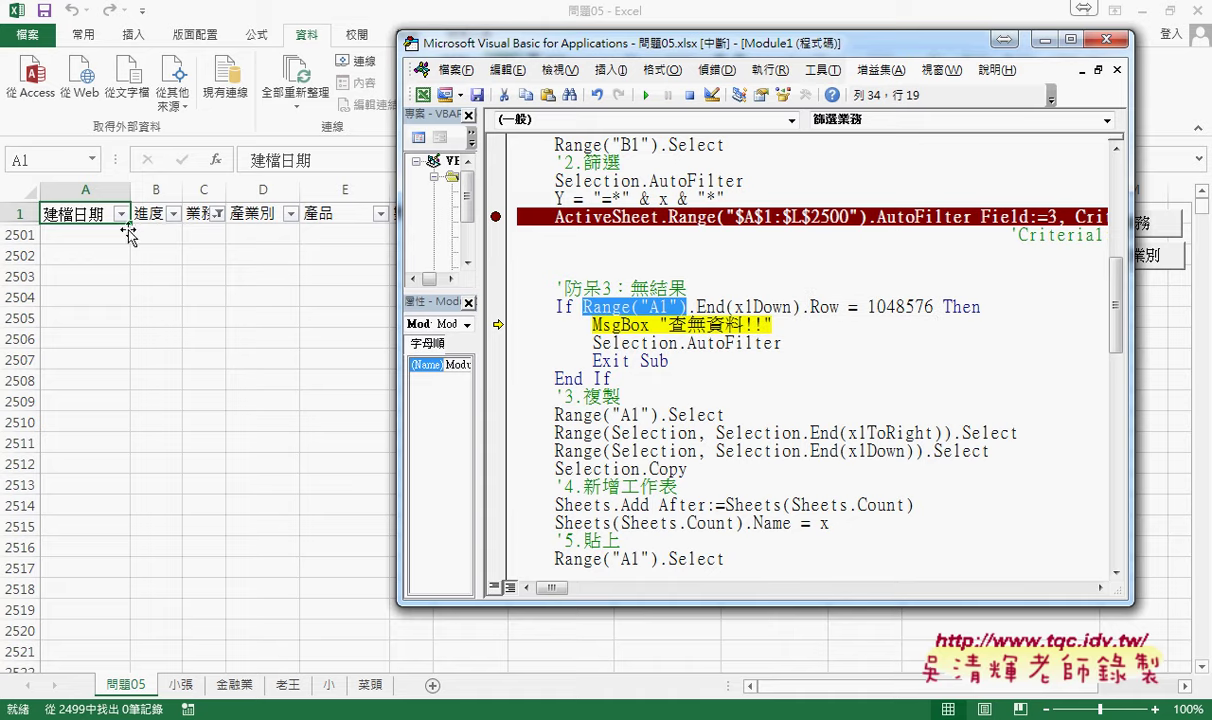
{"action": "left_click", "coordinate": [689, 307]}
{"action": "left_click_drag", "start_coordinate": [689, 307], "coordinate": [839, 308]}
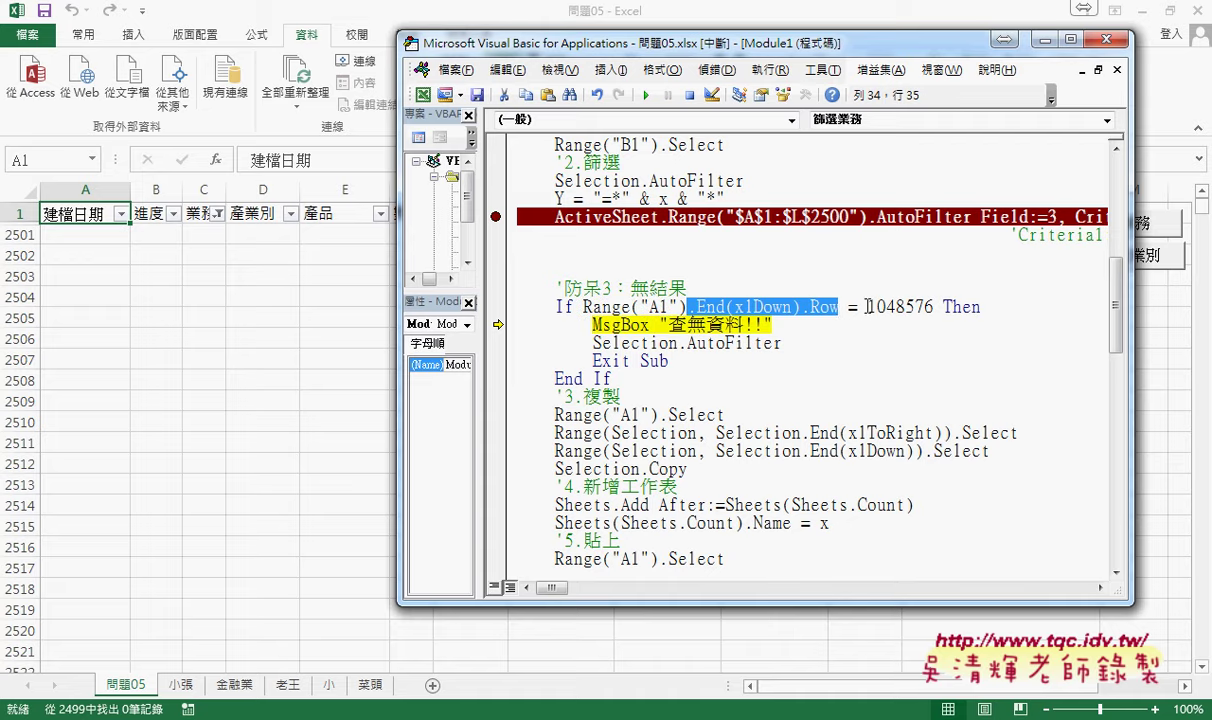
{"action": "left_click_drag", "start_coordinate": [866, 307], "coordinate": [935, 307]}
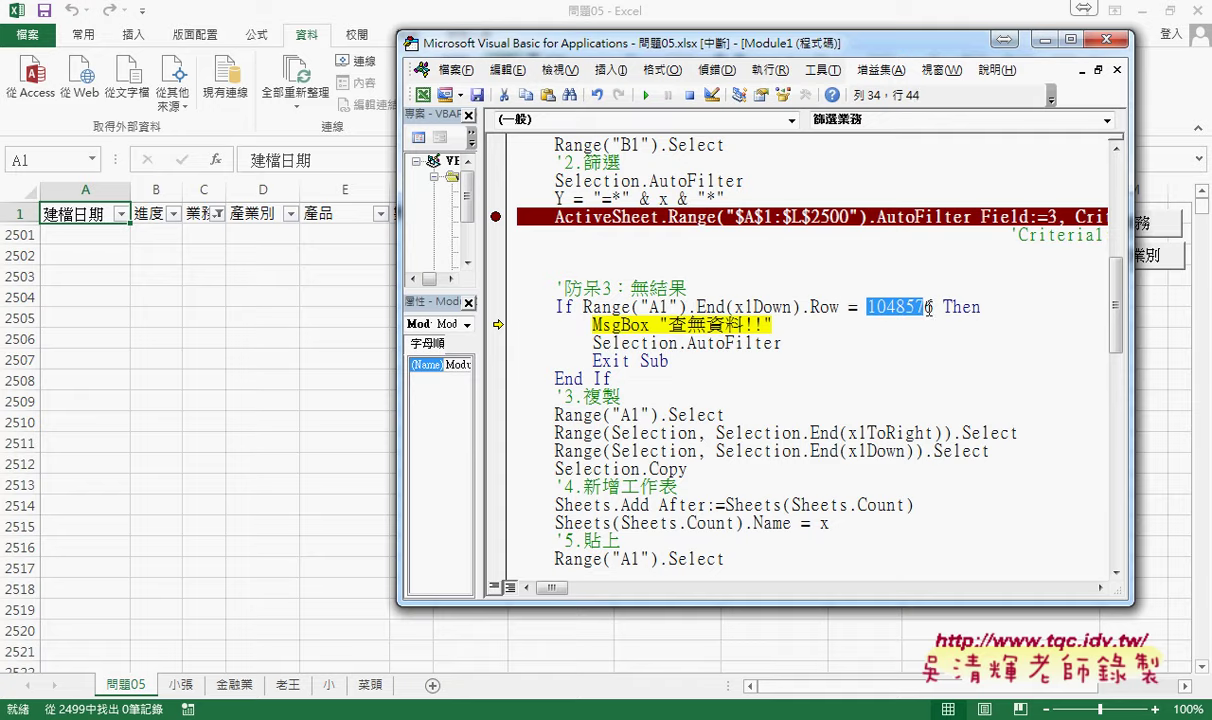
{"action": "left_click", "coordinate": [61, 213]}
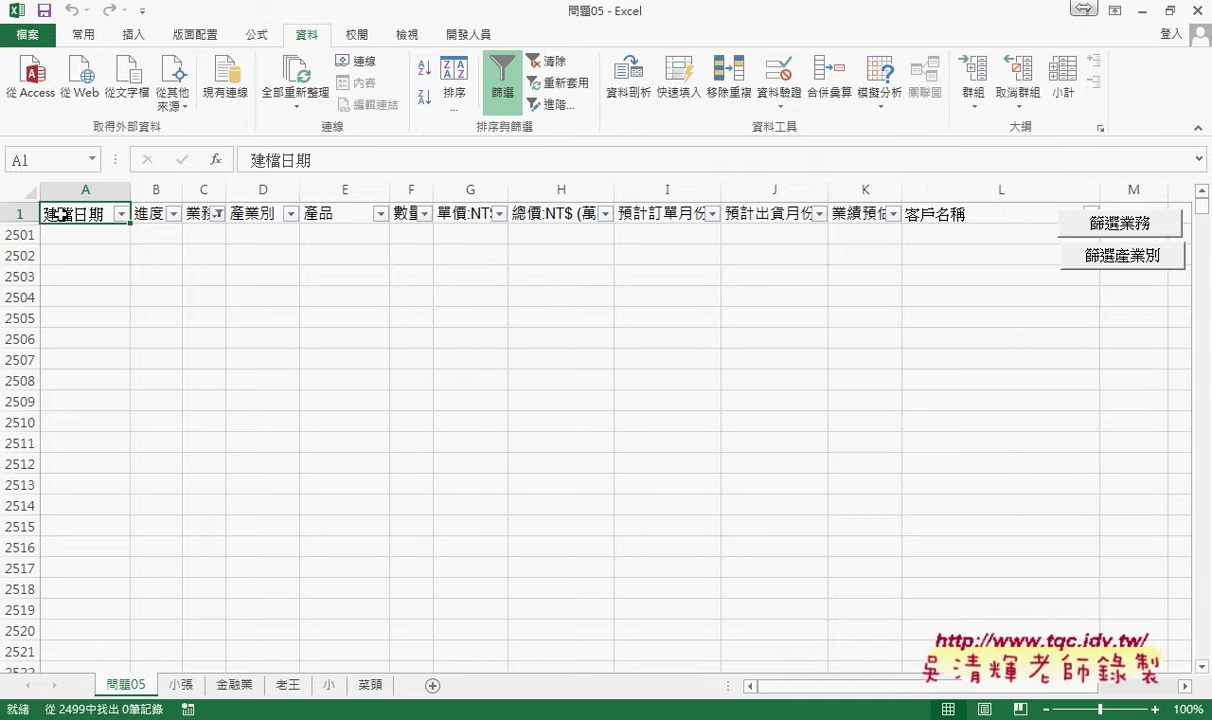
{"action": "key", "text": "ctrl+Down"}
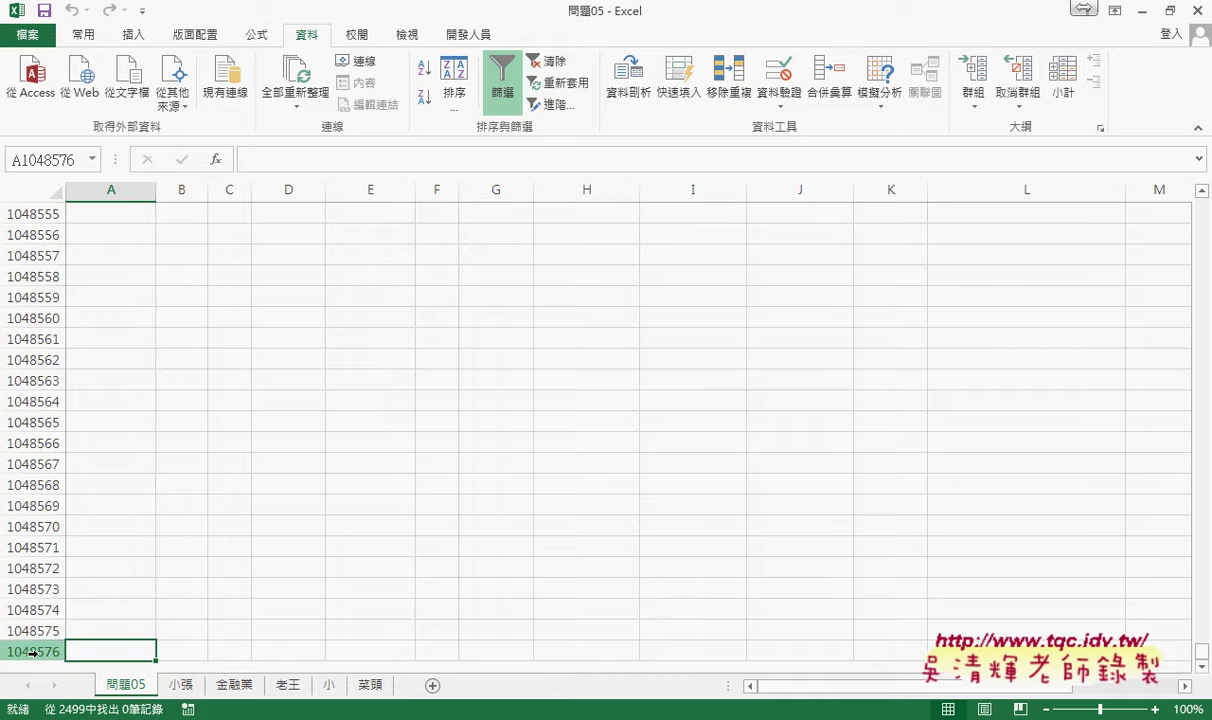
{"action": "key", "text": "ctrl+Up"}
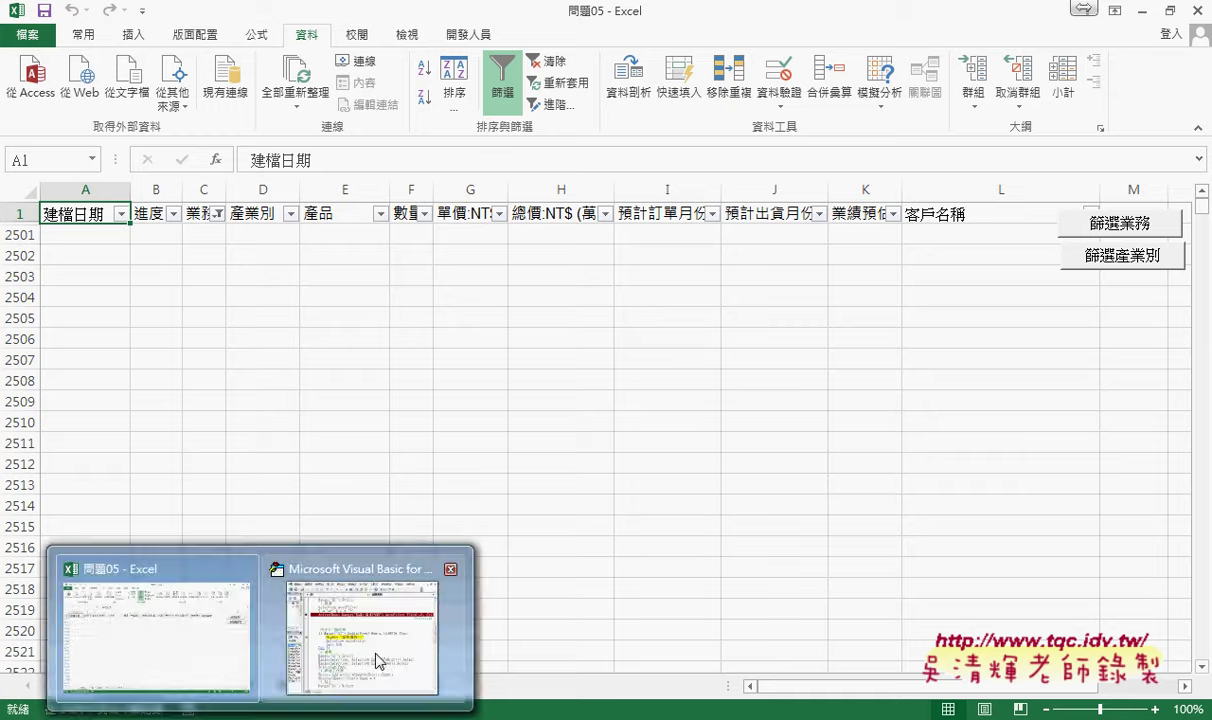
{"action": "left_click", "coordinate": [358, 620]}
- Add vbExclamation as the style of MsgBox "查無資料!!" and resume the macro with F5
{"action": "left_click", "coordinate": [851, 328]}
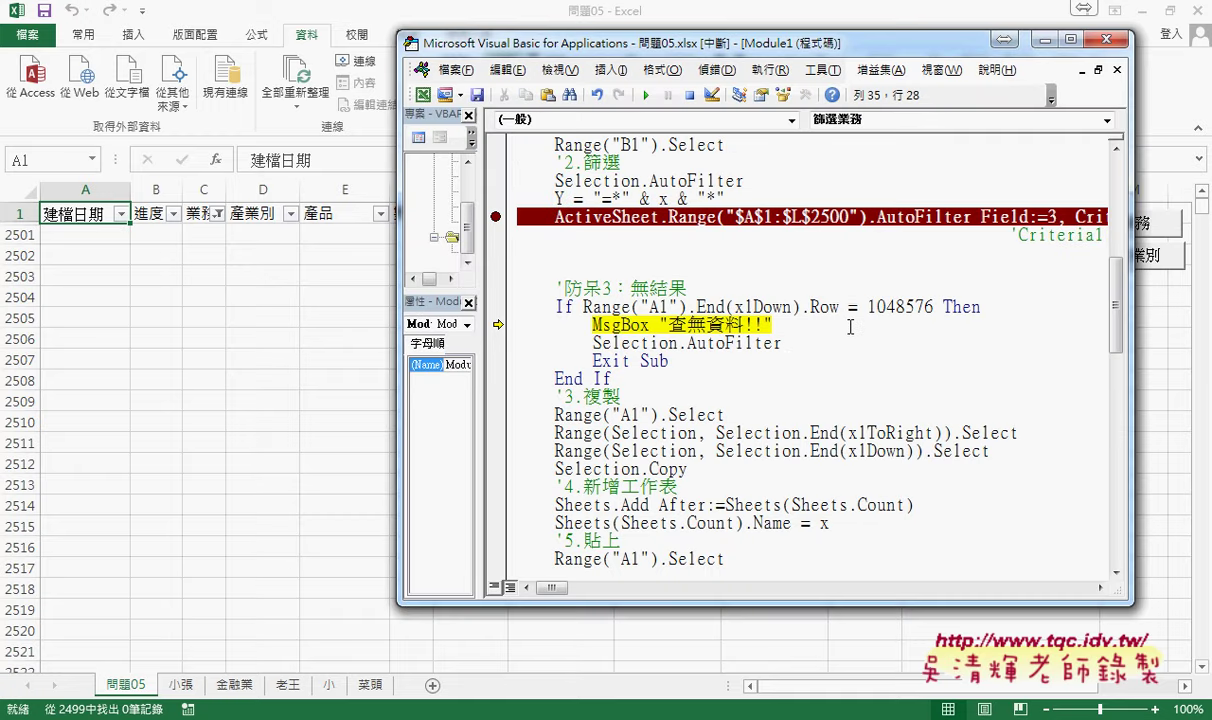
{"action": "type", "text": ","}
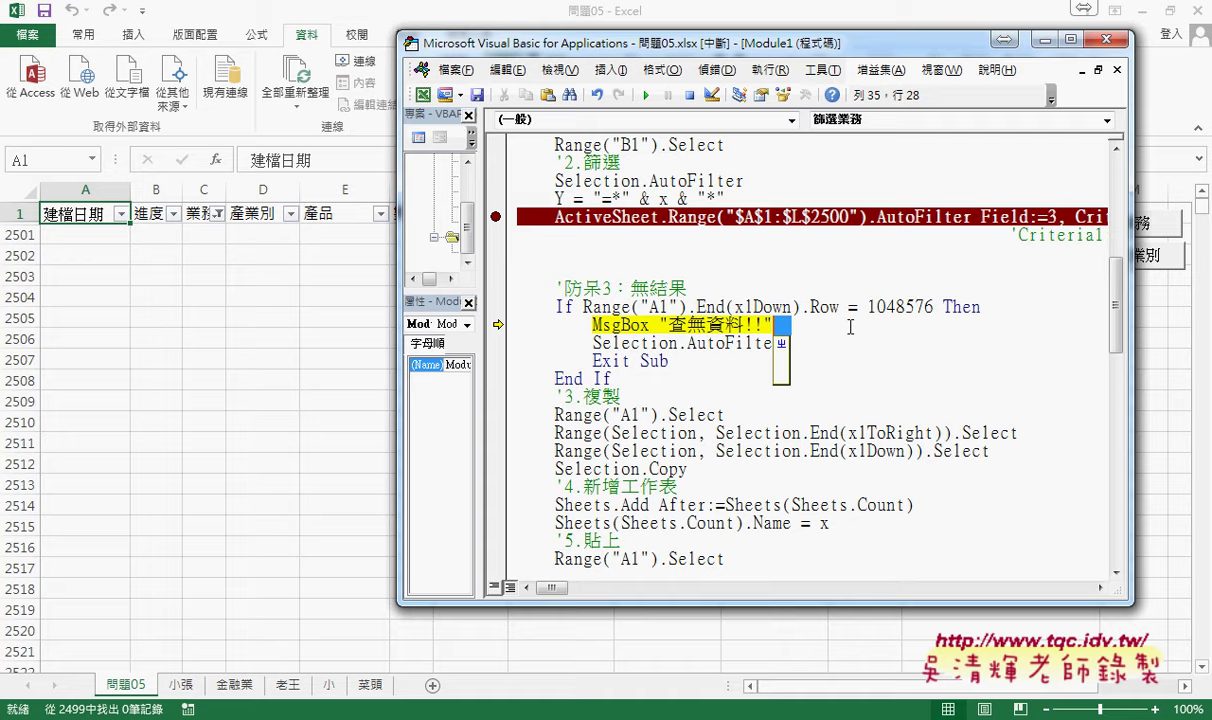
{"action": "type", "text": ","}
{"action": "key", "text": "Down"}
{"action": "key", "text": "Down"}
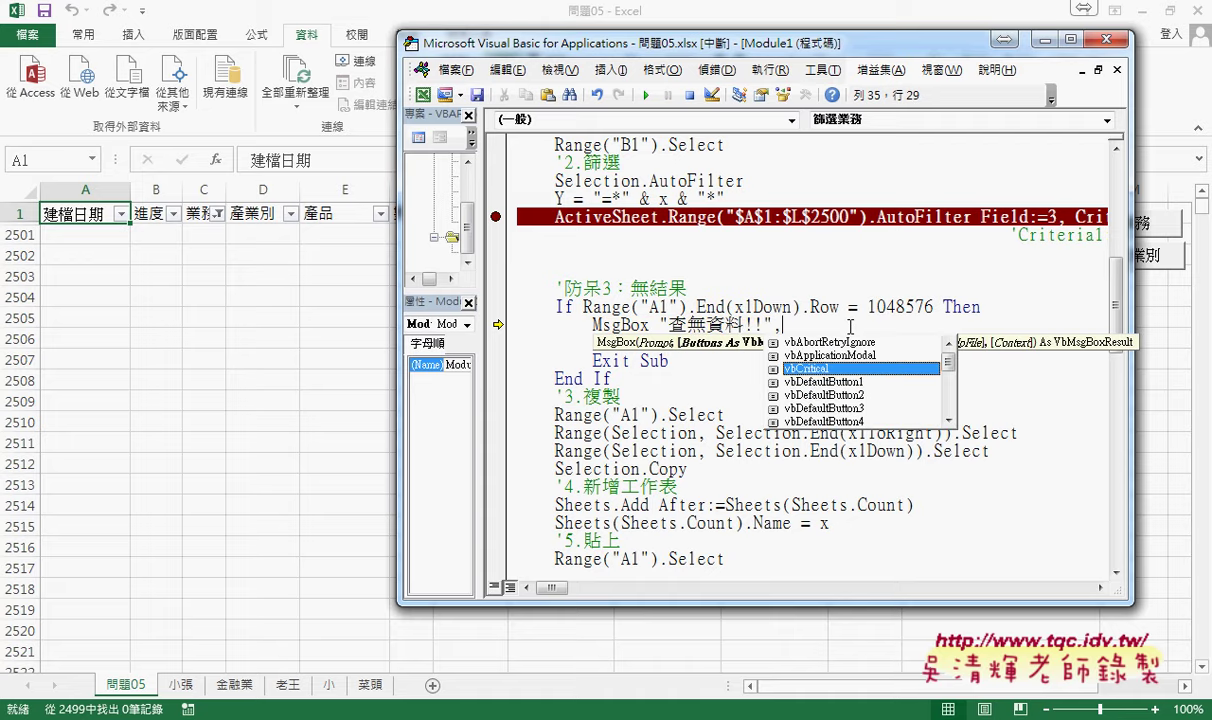
{"action": "key", "text": "Down"}
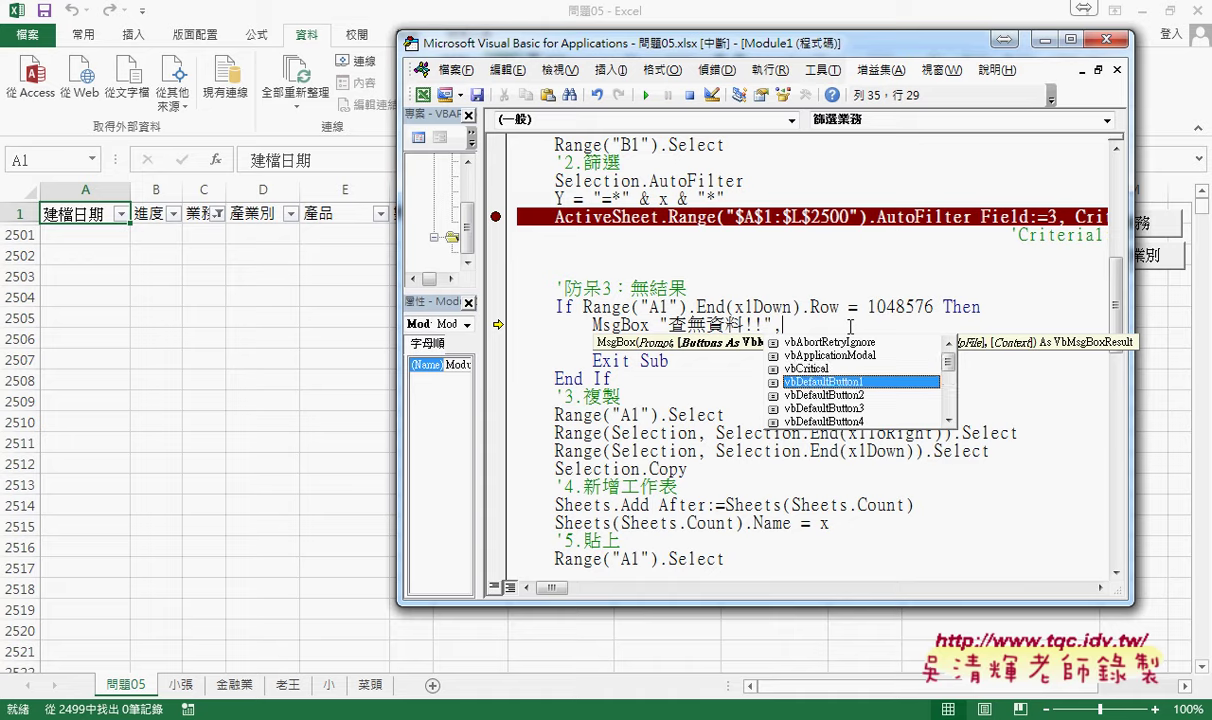
{"action": "key", "text": "Down"}
{"action": "key", "text": "Down"}
{"action": "key", "text": "Down"}
{"action": "key", "text": "Down"}
{"action": "key", "text": "Down"}
{"action": "key", "text": "Down"}
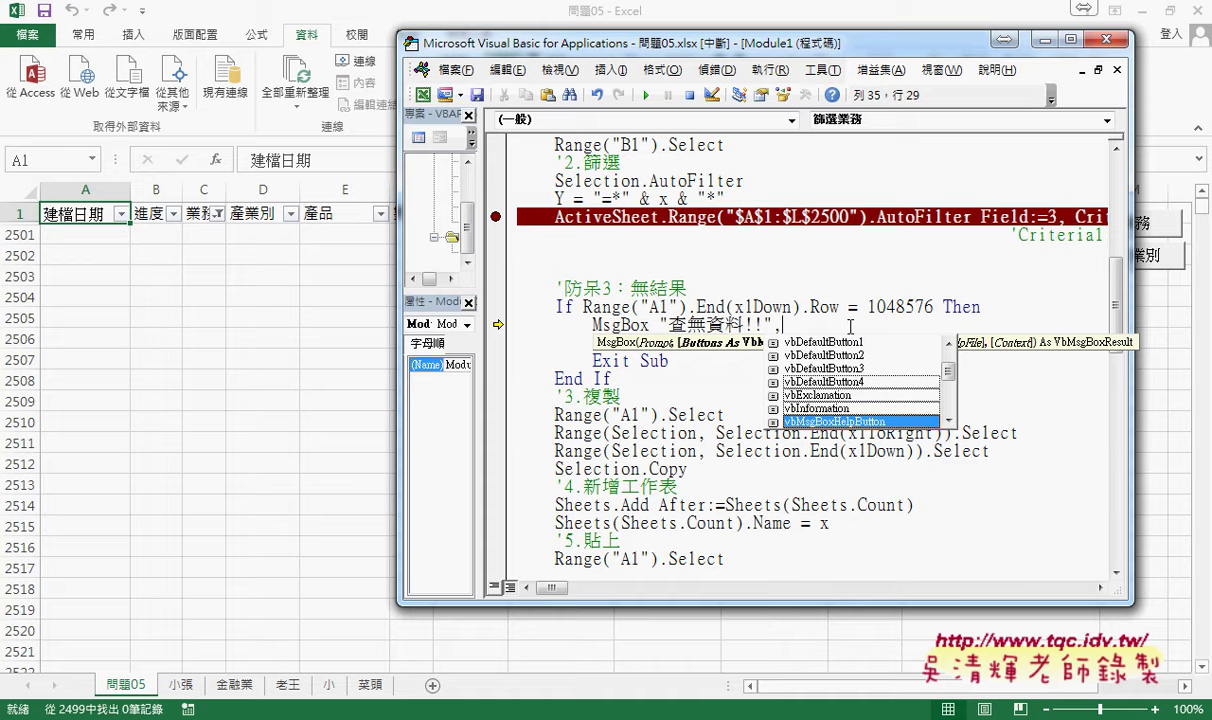
{"action": "key", "text": "Up"}
{"action": "key", "text": "Up"}
{"action": "key", "text": "space"}
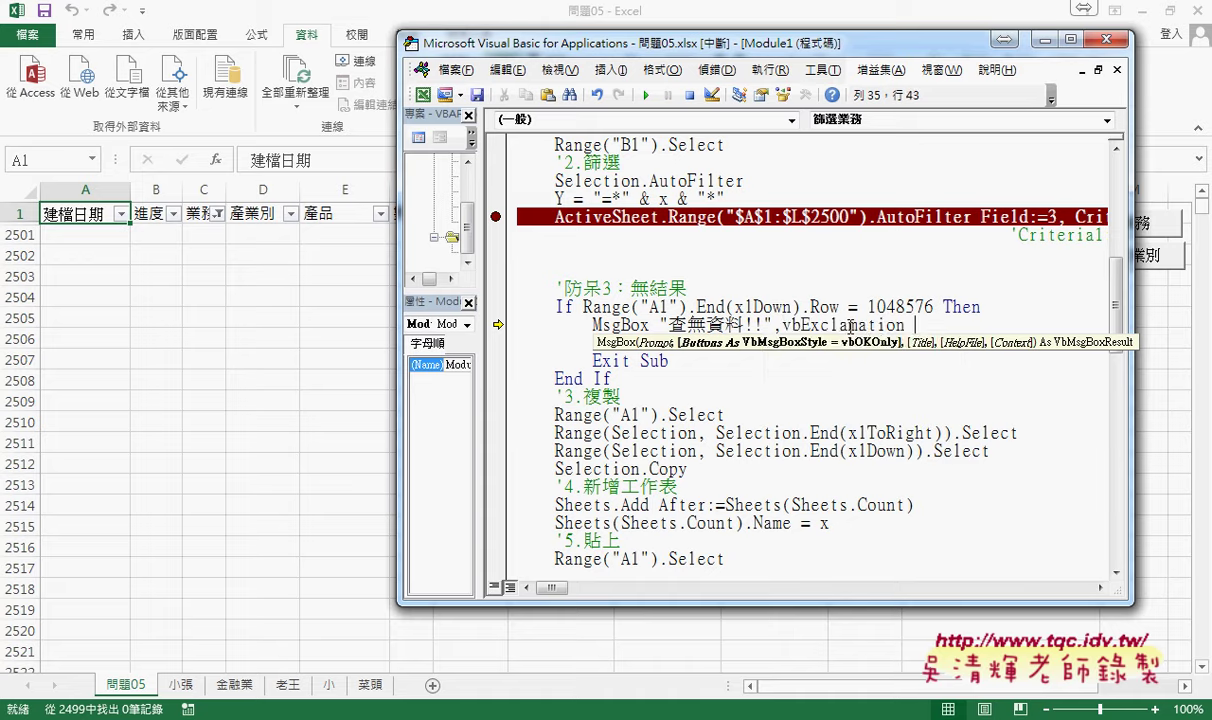
{"action": "key", "text": "Down"}
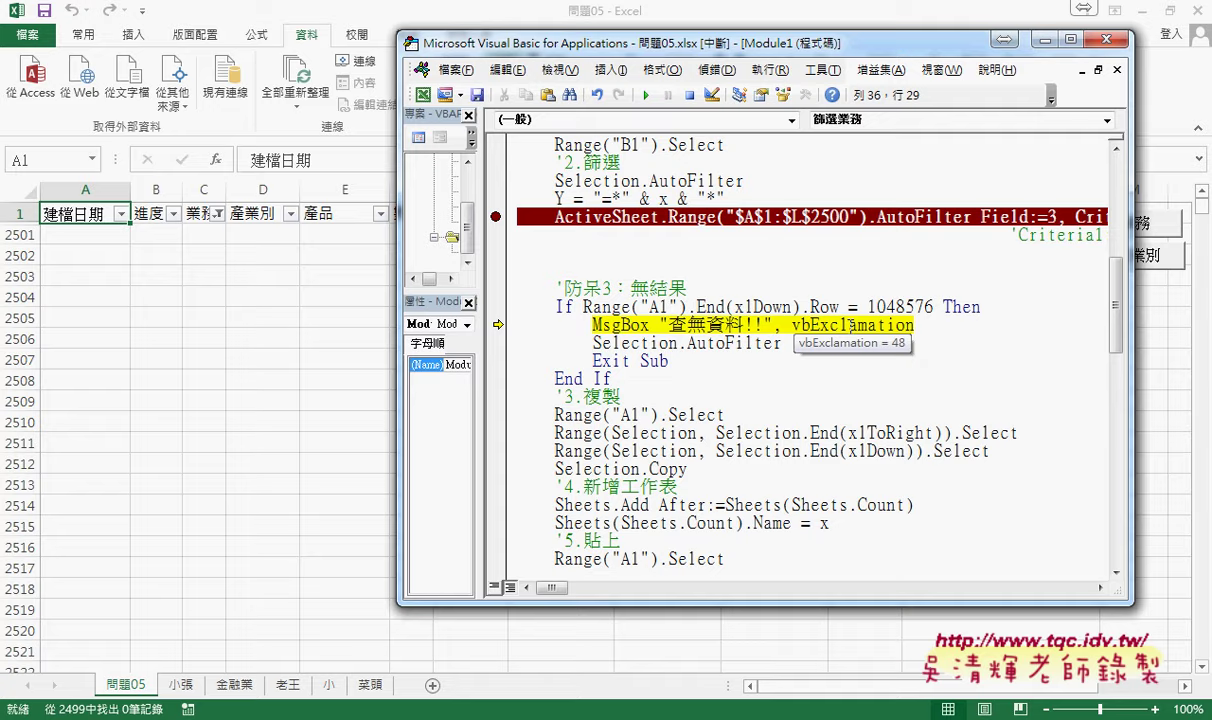
{"action": "key", "text": "F5"}
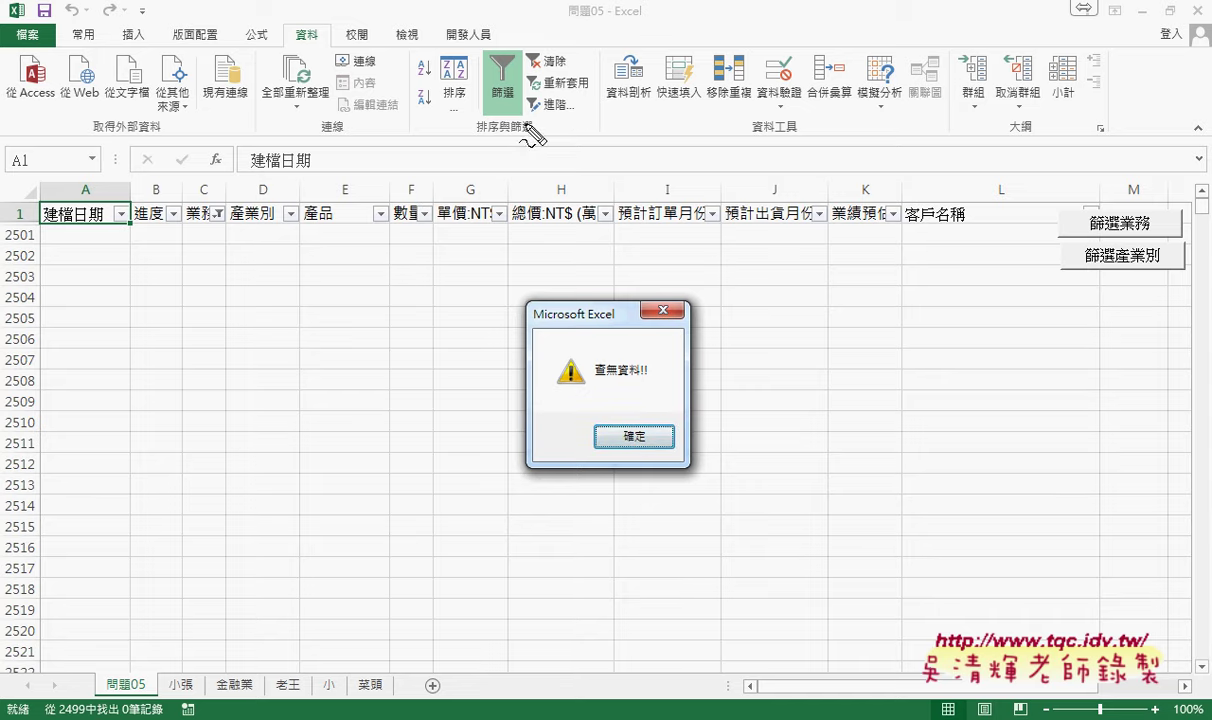
- Dismiss the 查無資料!! warning and move the editor aside so the paused Selection.AutoFilter line shows
{"action": "left_click_drag", "start_coordinate": [462, 108], "coordinate": [495, 132]}
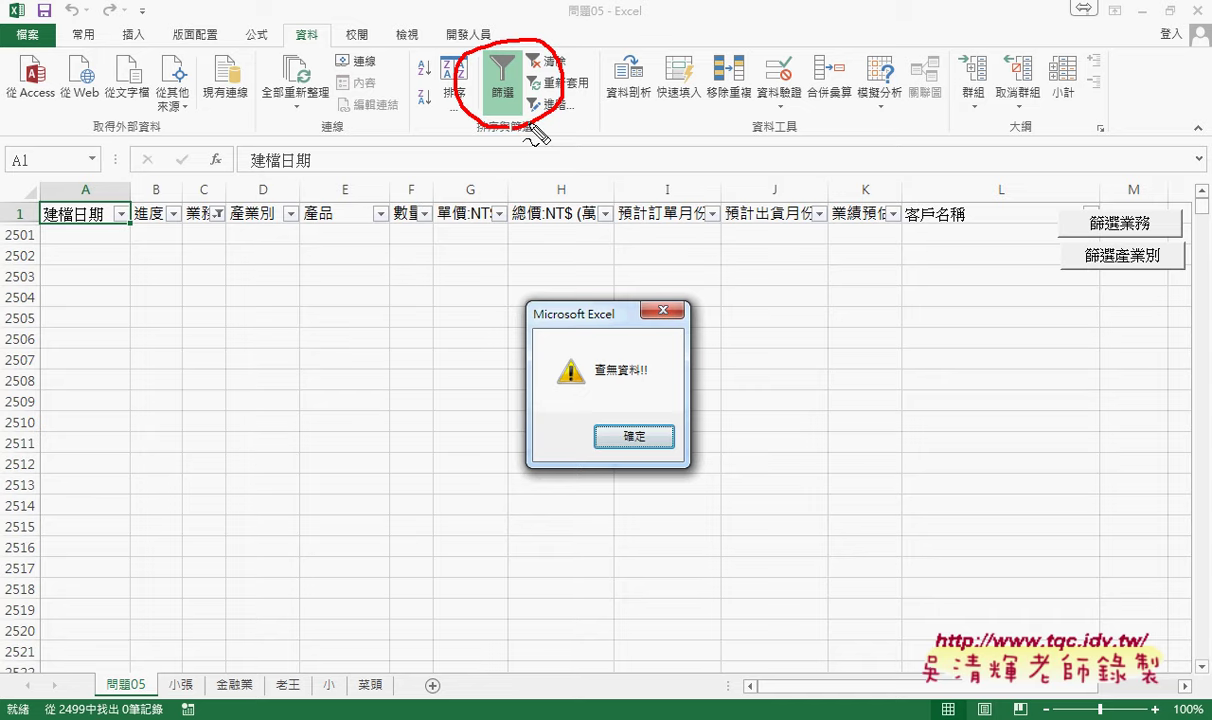
{"action": "key", "text": "Escape"}
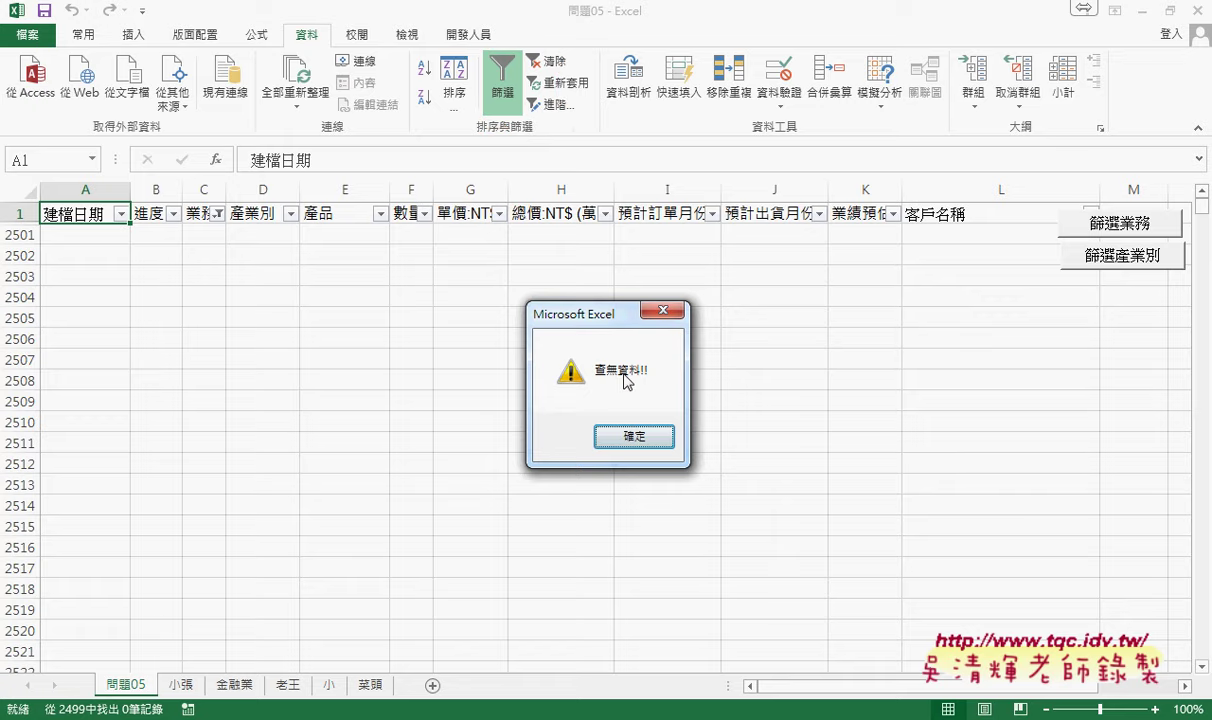
{"action": "left_click", "coordinate": [630, 436]}
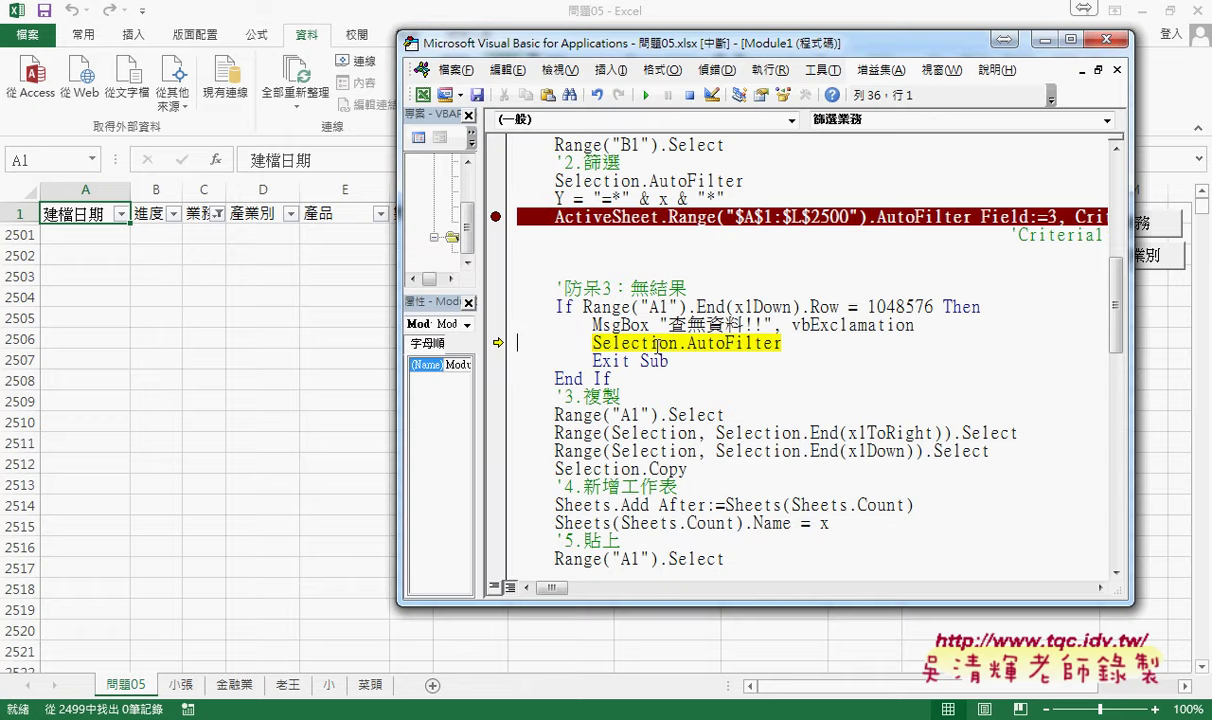
{"action": "left_click_drag", "start_coordinate": [592, 343], "coordinate": [792, 345]}
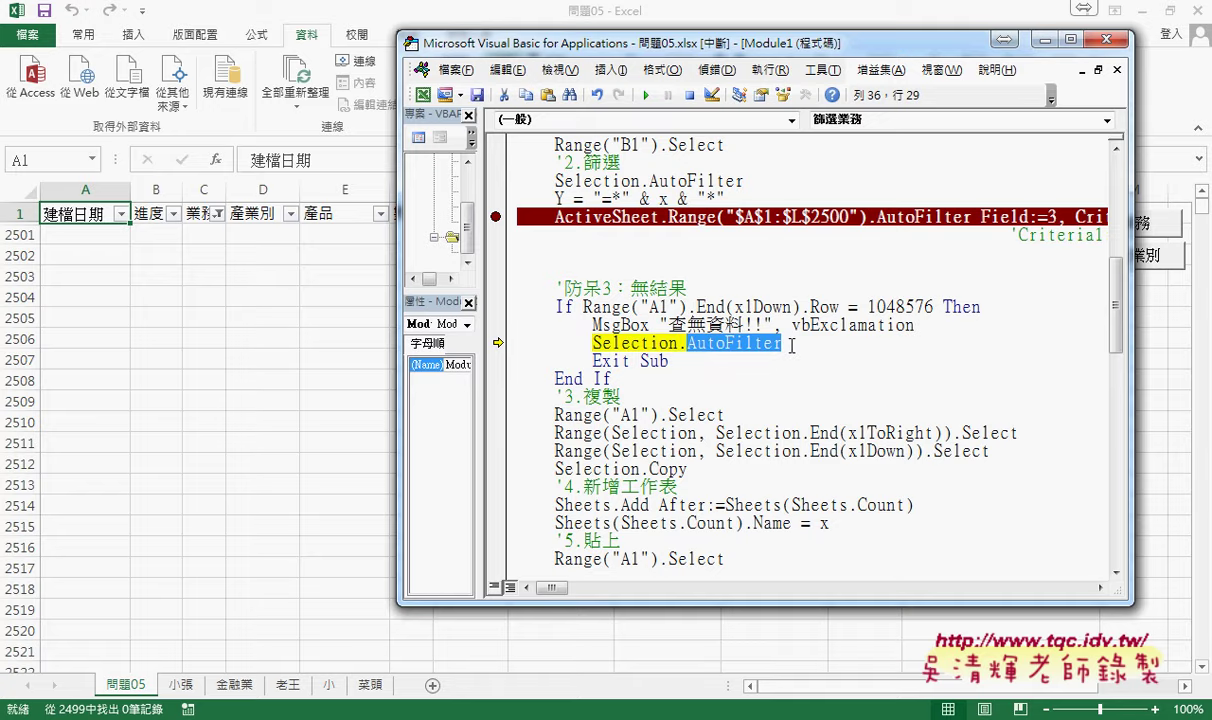
{"action": "left_click_drag", "start_coordinate": [571, 43], "coordinate": [716, 153]}
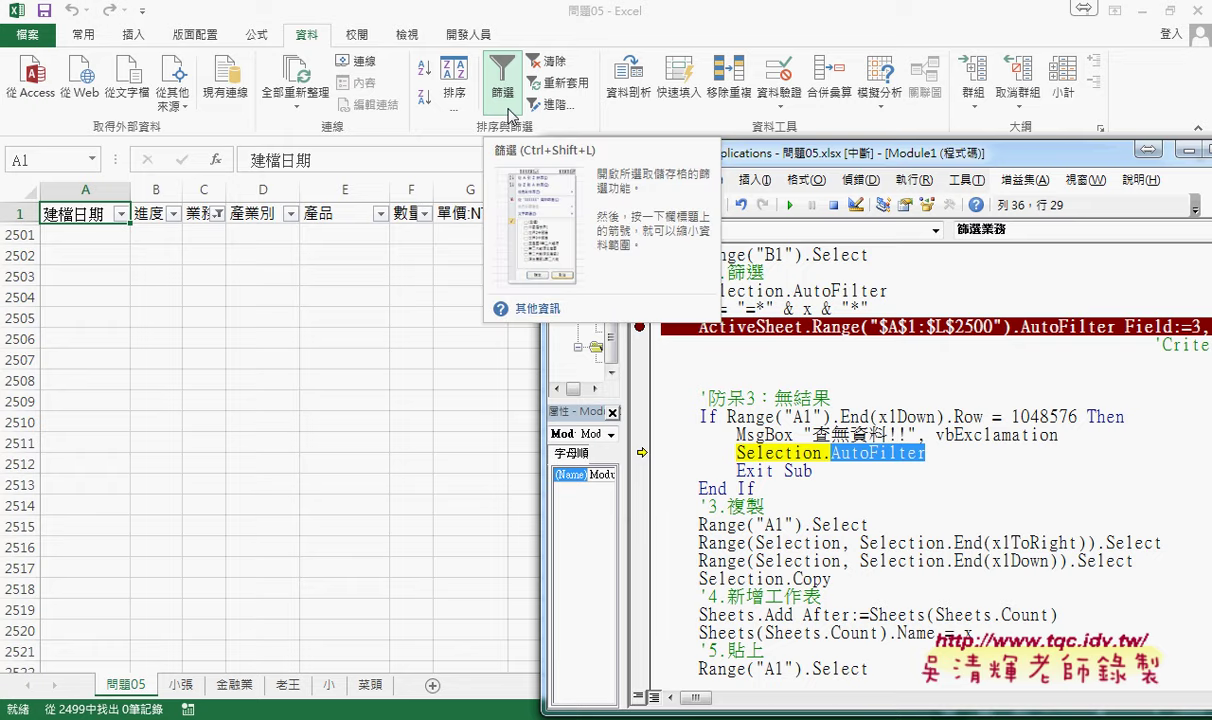
- Execute Selection.AutoFilter to restore all rows, let the macro finish, and move the editor back
{"action": "key", "text": "F8"}
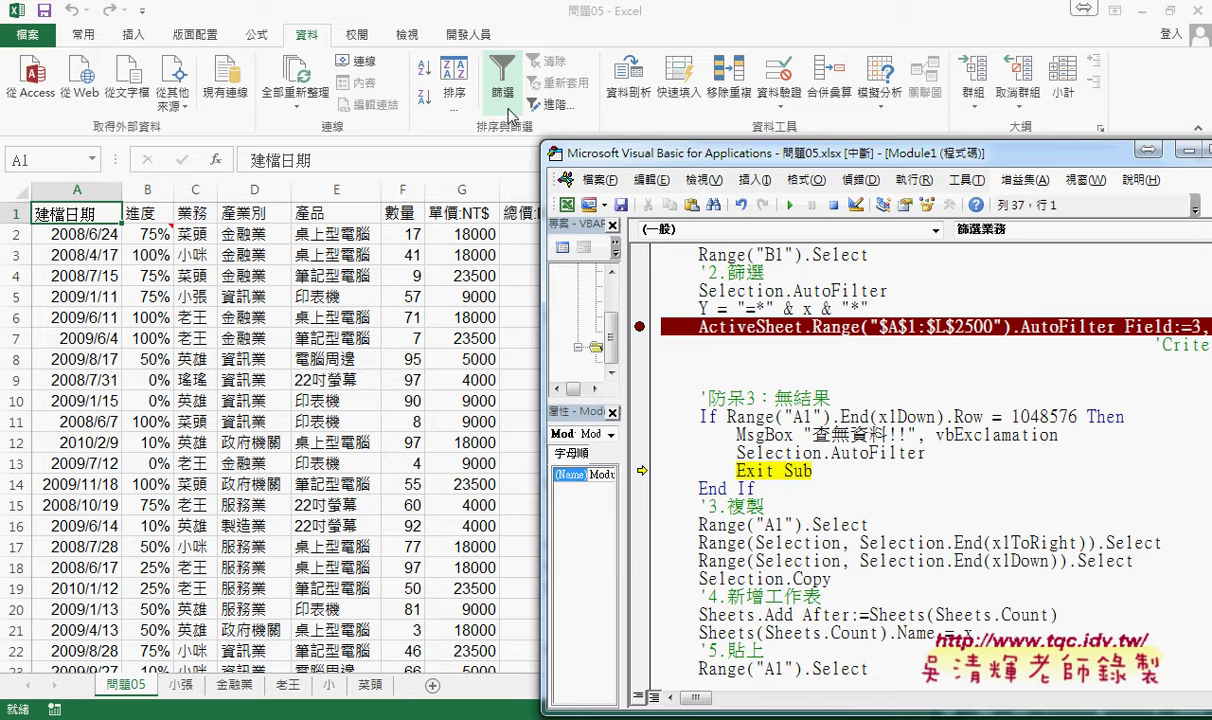
{"action": "key", "text": "F5"}
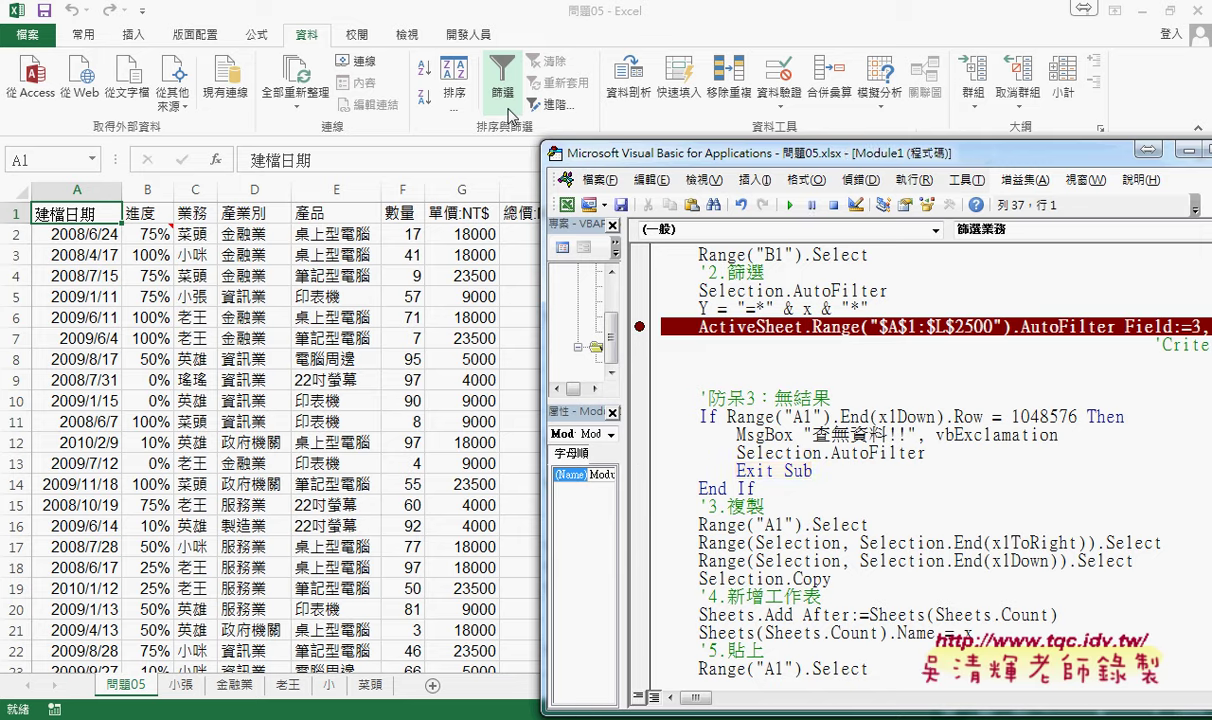
{"action": "mouse_move", "coordinate": [668, 154]}
{"action": "left_mouse_down"}
{"action": "mouse_move", "coordinate": [448, 73]}
{"action": "mouse_move", "coordinate": [331, 64]}
{"action": "left_mouse_up"}
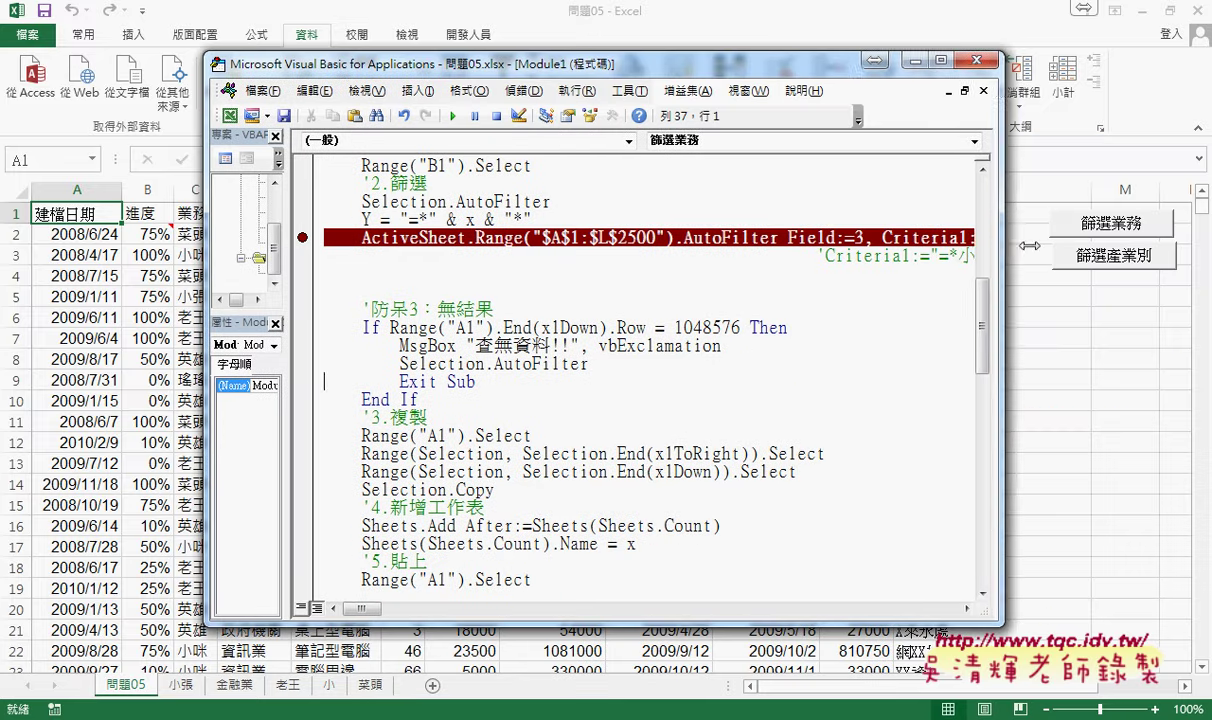
- Widen the code window and delete the blank line above the '防呆3 guard
{"action": "left_click_drag", "start_coordinate": [1029, 245], "coordinate": [1147, 245]}
{"action": "left_click", "coordinate": [317, 272]}
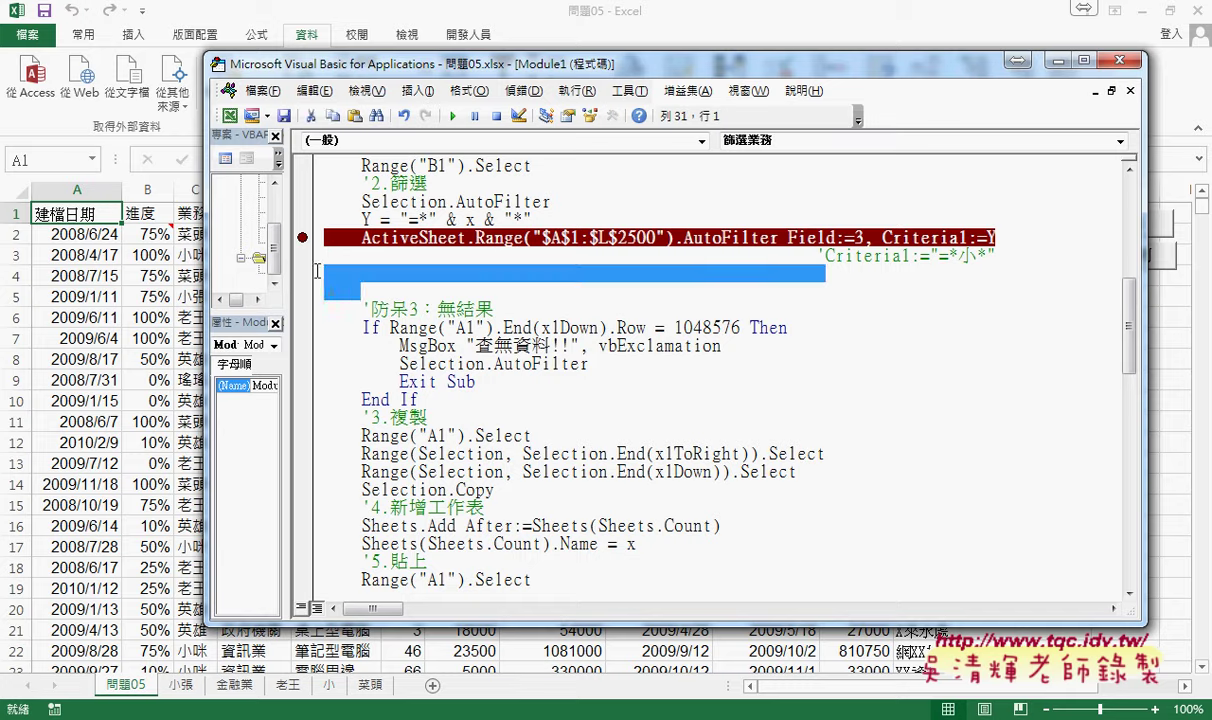
{"action": "key", "text": "Delete"}
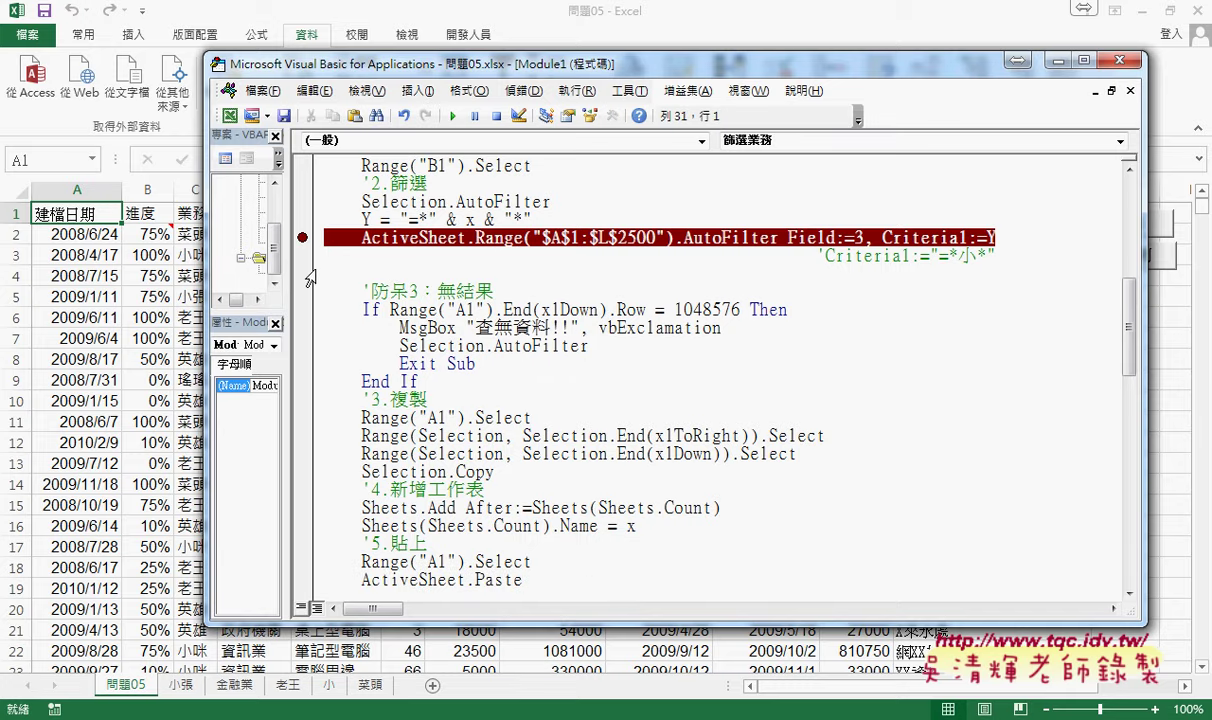
- Highlight the 防呆2 empty-input guard: the x variable, its test, the warning and Exit Sub
{"action": "scroll", "coordinate": [476, 328], "scroll_direction": "up", "scroll_amount": 2}
{"action": "scroll", "coordinate": [476, 328], "scroll_direction": "up", "scroll_amount": 6}
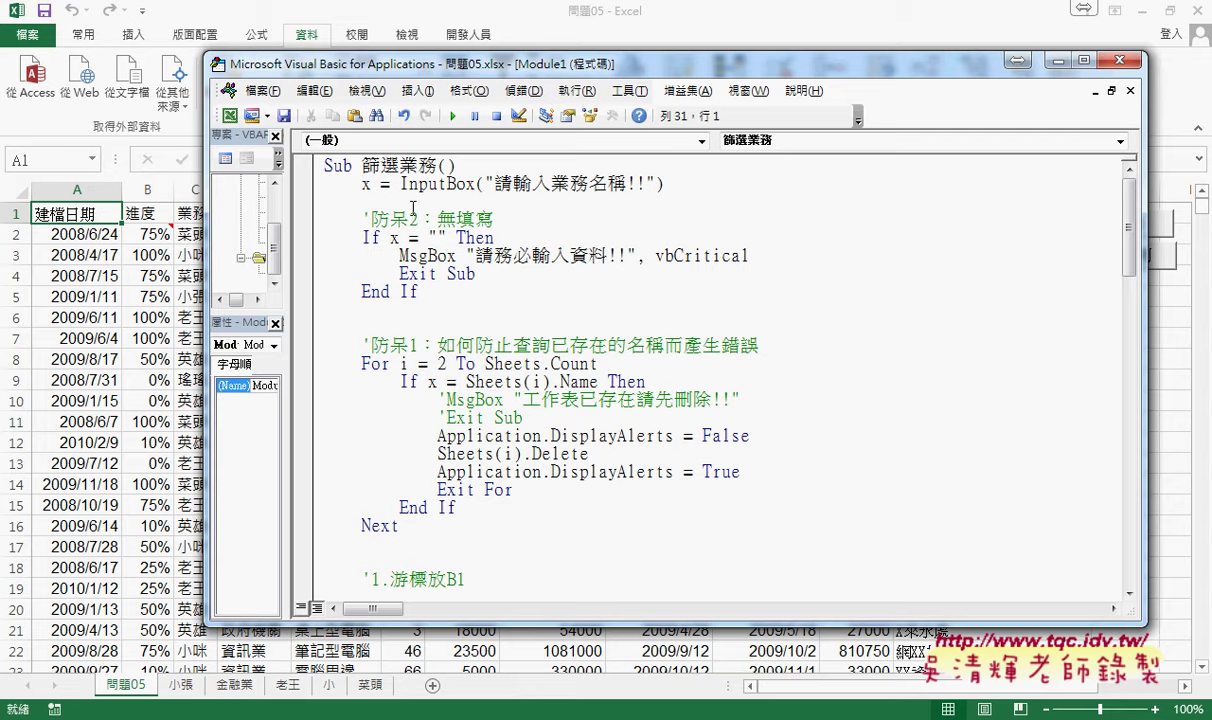
{"action": "left_click_drag", "start_coordinate": [430, 291], "coordinate": [309, 226]}
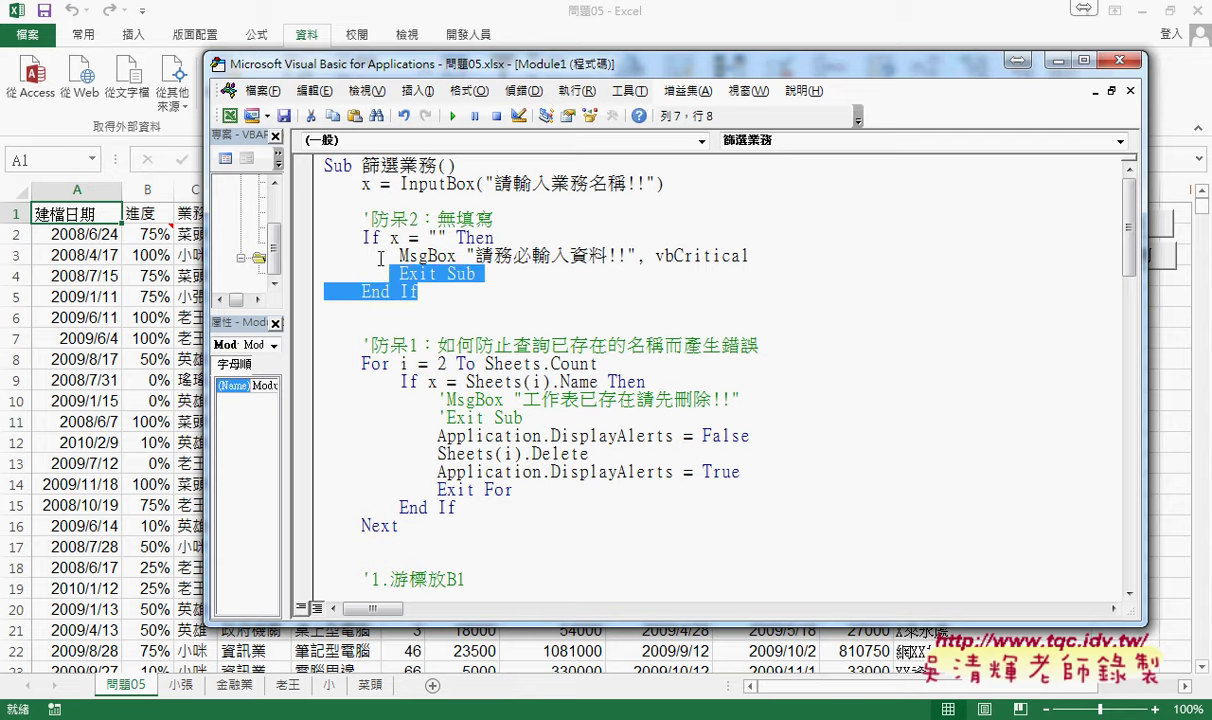
{"action": "left_click_drag", "start_coordinate": [361, 184], "coordinate": [373, 187]}
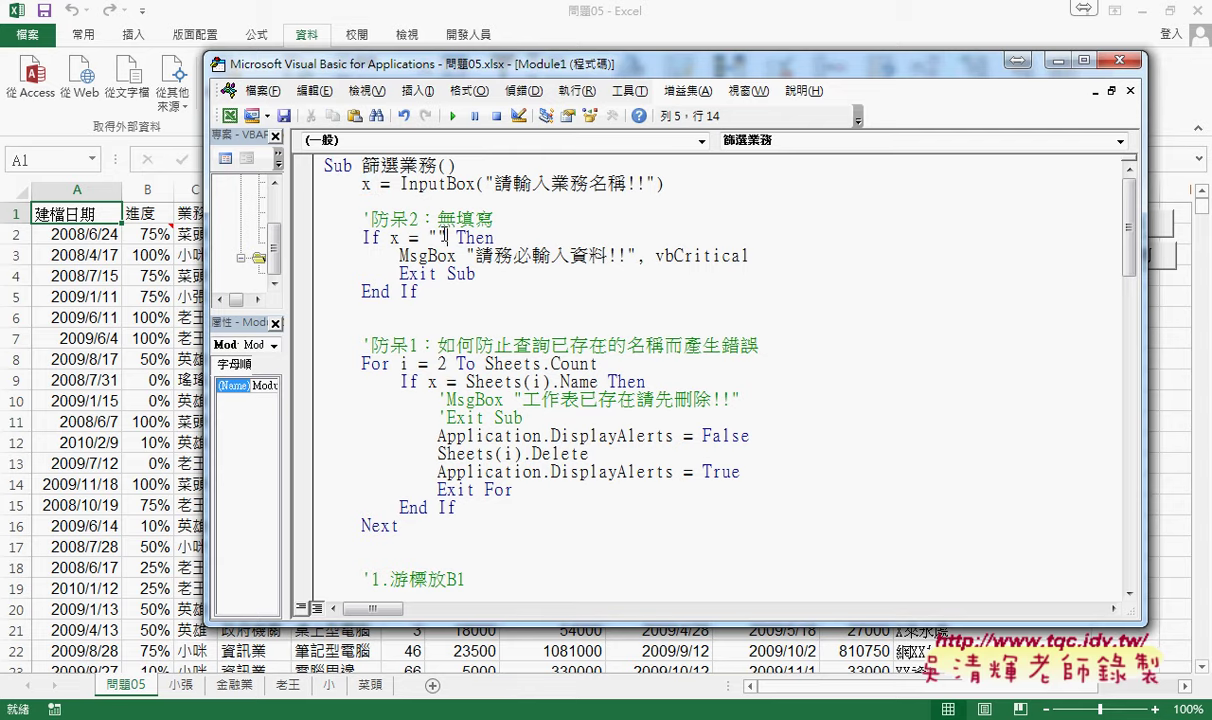
{"action": "left_click_drag", "start_coordinate": [446, 238], "coordinate": [389, 238]}
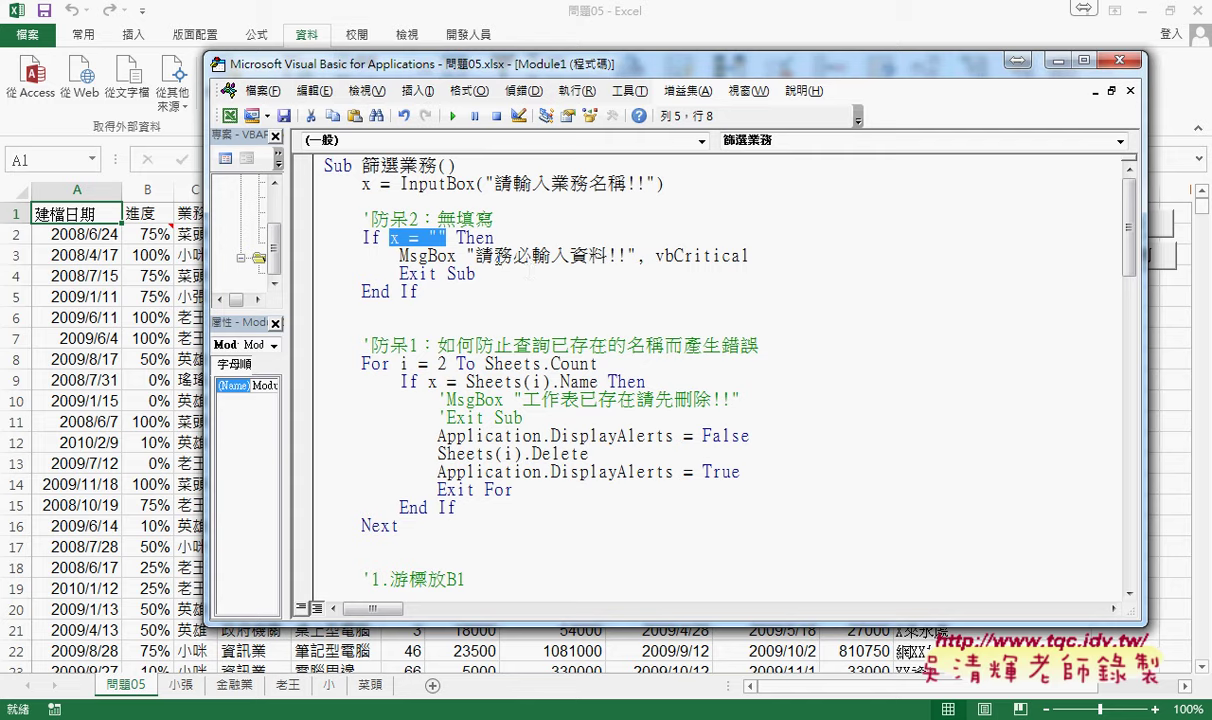
{"action": "left_click_drag", "start_coordinate": [466, 256], "coordinate": [626, 257]}
{"action": "left_click_drag", "start_coordinate": [474, 274], "coordinate": [397, 274]}
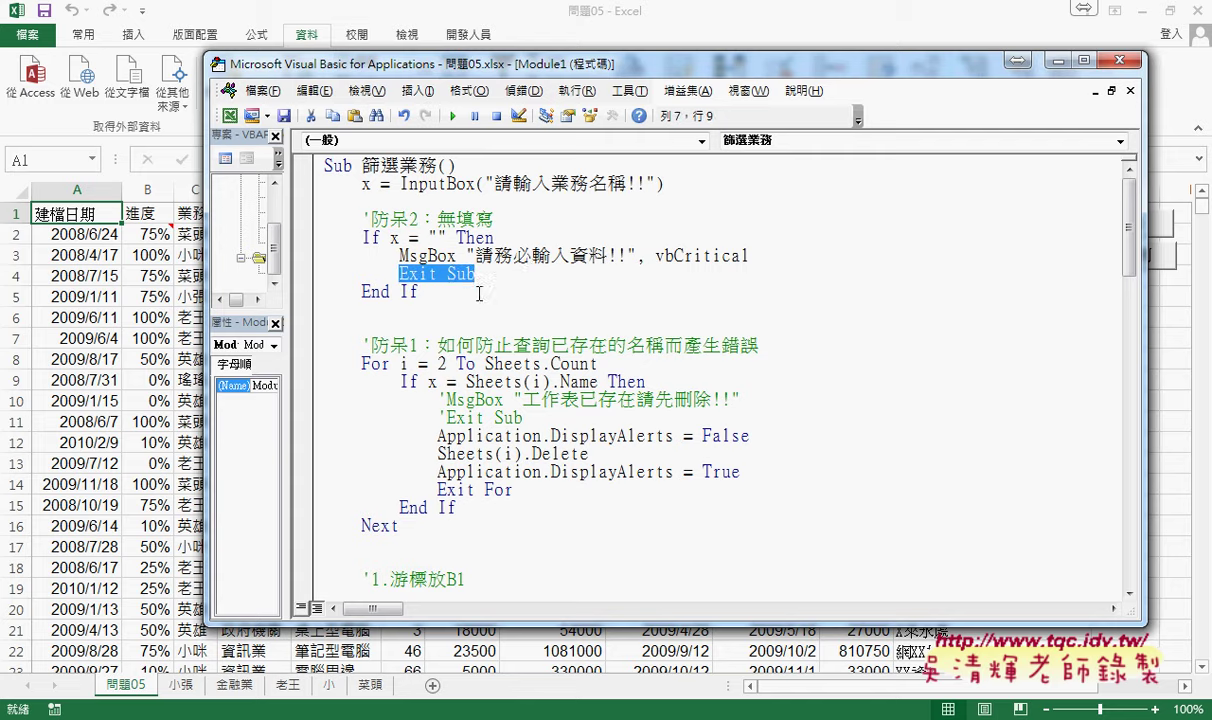
- Highlight the 防呆3 no-results condition and the Selection.AutoFilter line that clears the filter
{"action": "scroll", "coordinate": [505, 300], "scroll_direction": "down", "scroll_amount": 3}
{"action": "scroll", "coordinate": [519, 309], "scroll_direction": "down", "scroll_amount": 2}
{"action": "scroll", "coordinate": [519, 309], "scroll_direction": "down", "scroll_amount": 1}
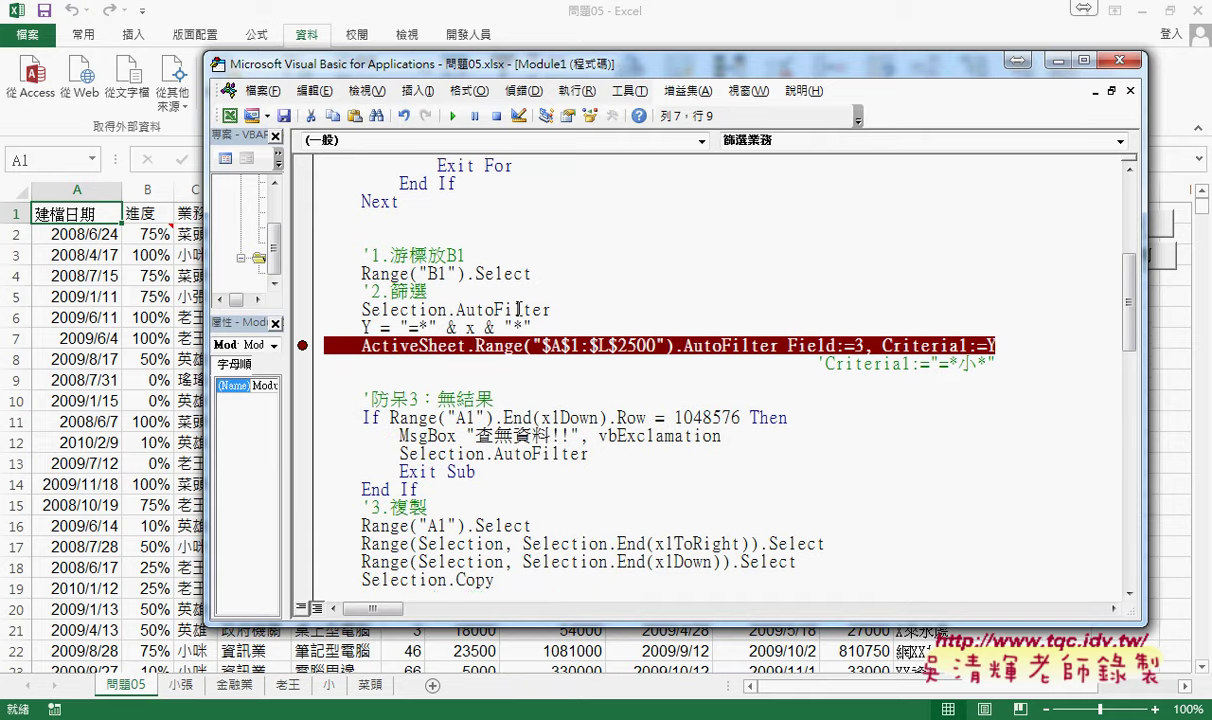
{"action": "scroll", "coordinate": [519, 309], "scroll_direction": "down", "scroll_amount": 1}
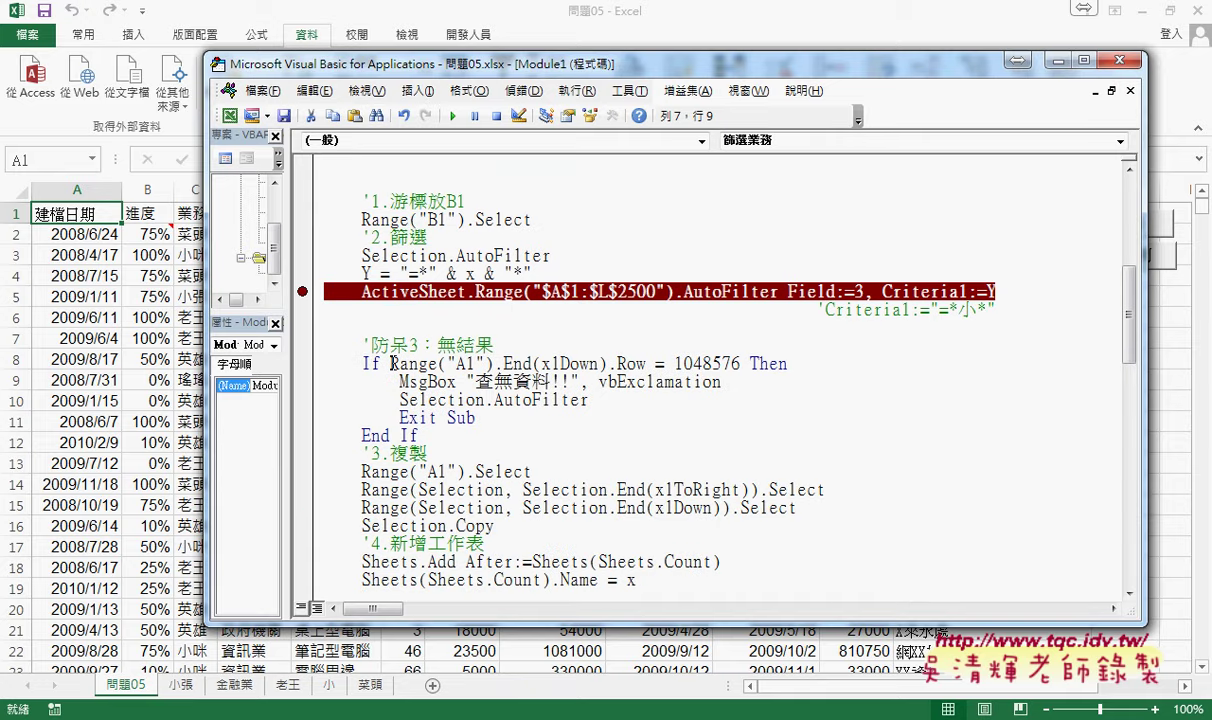
{"action": "left_click_drag", "start_coordinate": [389, 364], "coordinate": [741, 366]}
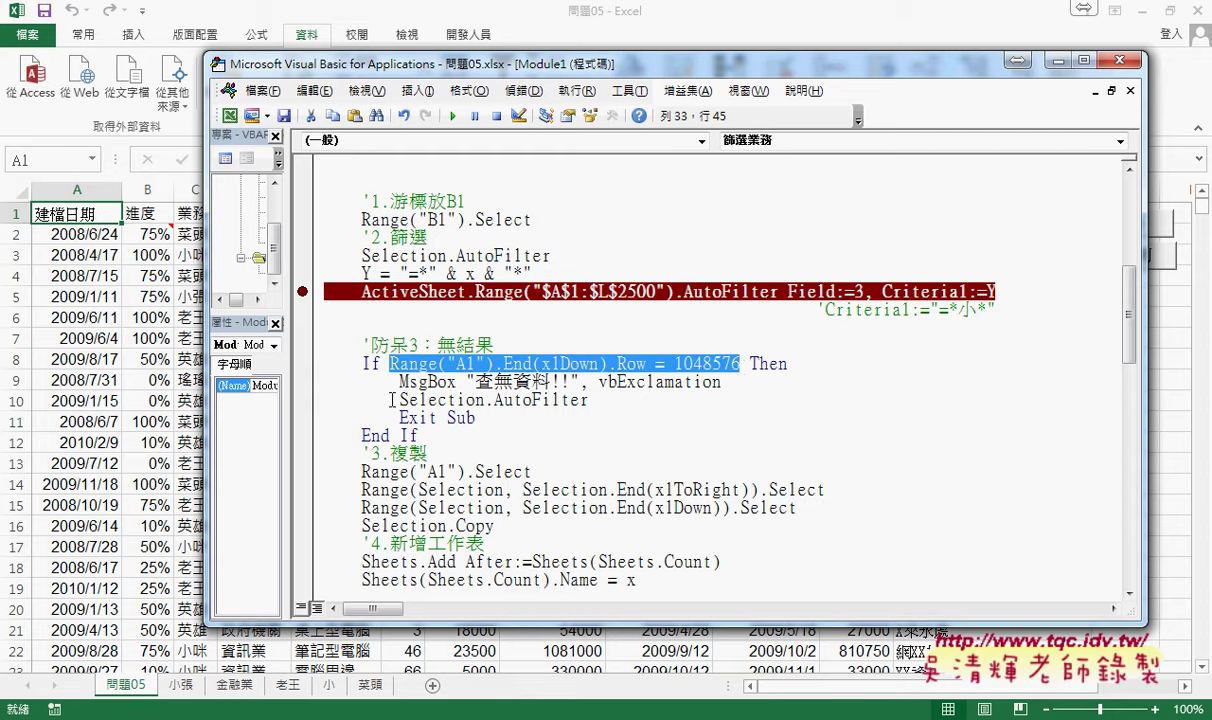
{"action": "left_click_drag", "start_coordinate": [399, 400], "coordinate": [588, 400]}
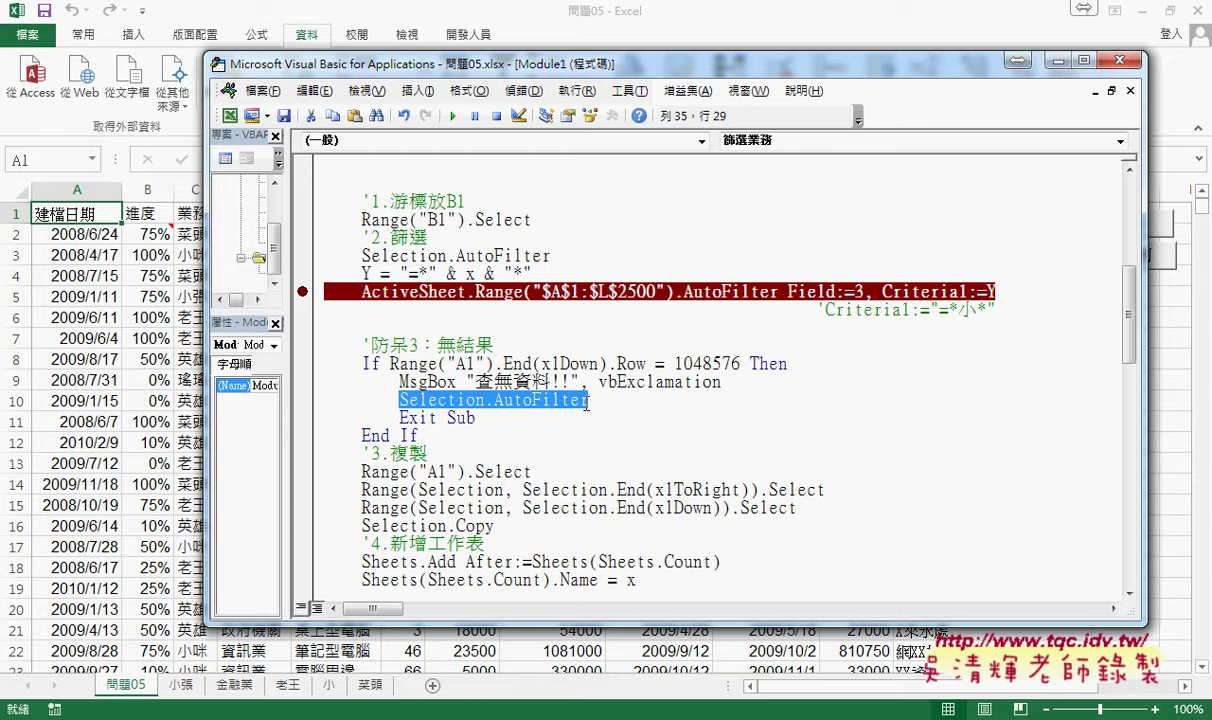
{"action": "scroll", "coordinate": [647, 422], "scroll_direction": "down", "scroll_amount": 1}
{"action": "scroll", "coordinate": [647, 422], "scroll_direction": "down", "scroll_amount": 2}
- Review the end of the no-results guard, highlighting its Exit Sub and End If
{"action": "scroll", "coordinate": [647, 422], "scroll_direction": "down", "scroll_amount": 2}
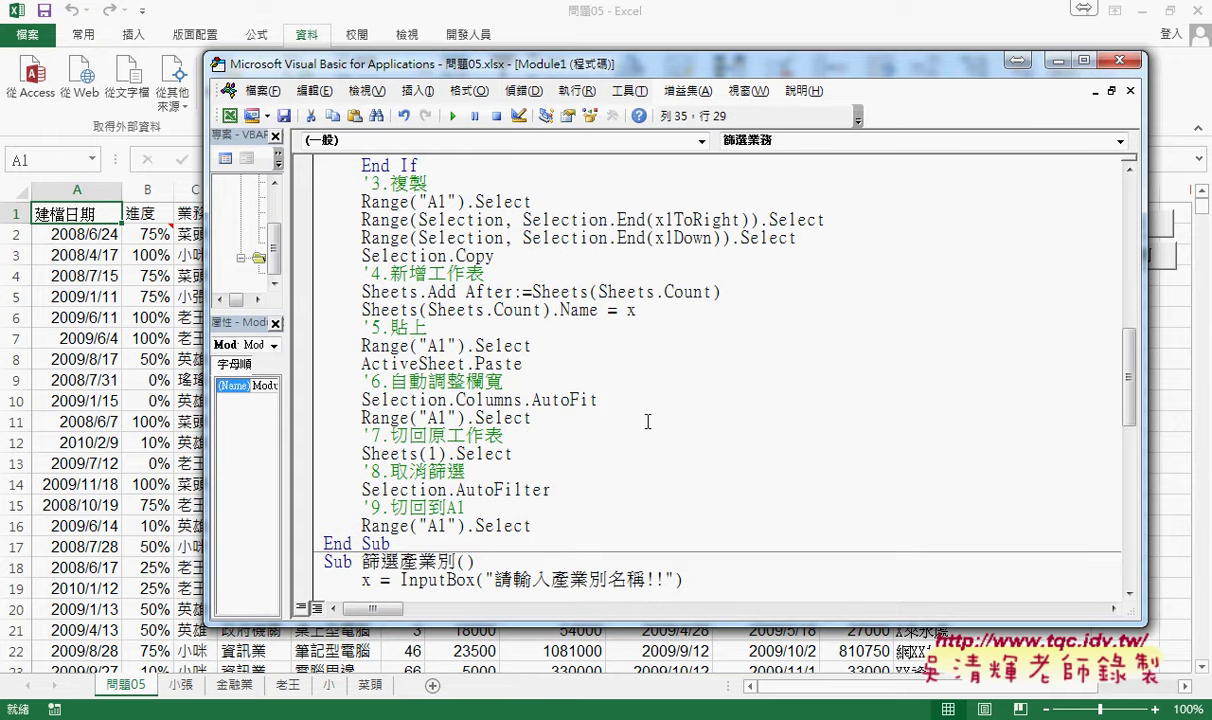
{"action": "left_click_drag", "start_coordinate": [550, 489], "coordinate": [318, 473]}
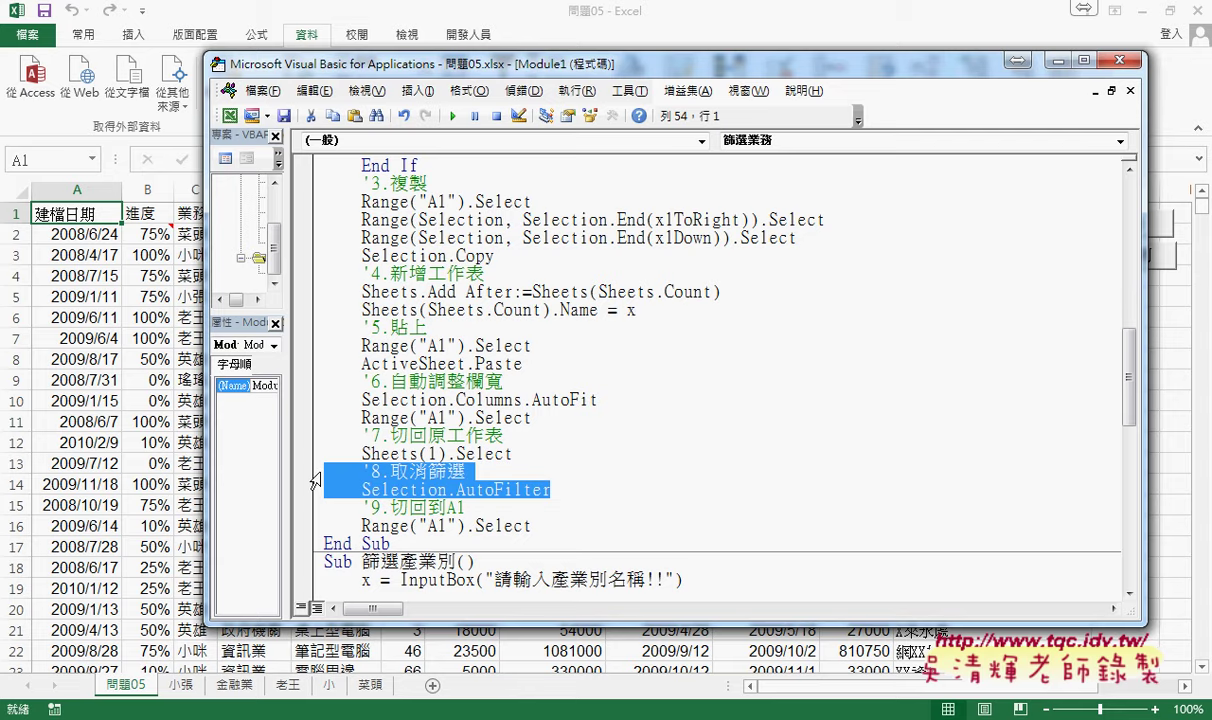
{"action": "scroll", "coordinate": [315, 482], "scroll_direction": "up", "scroll_amount": 2}
{"action": "scroll", "coordinate": [315, 482], "scroll_direction": "up", "scroll_amount": 2}
{"action": "left_click", "coordinate": [478, 375]}
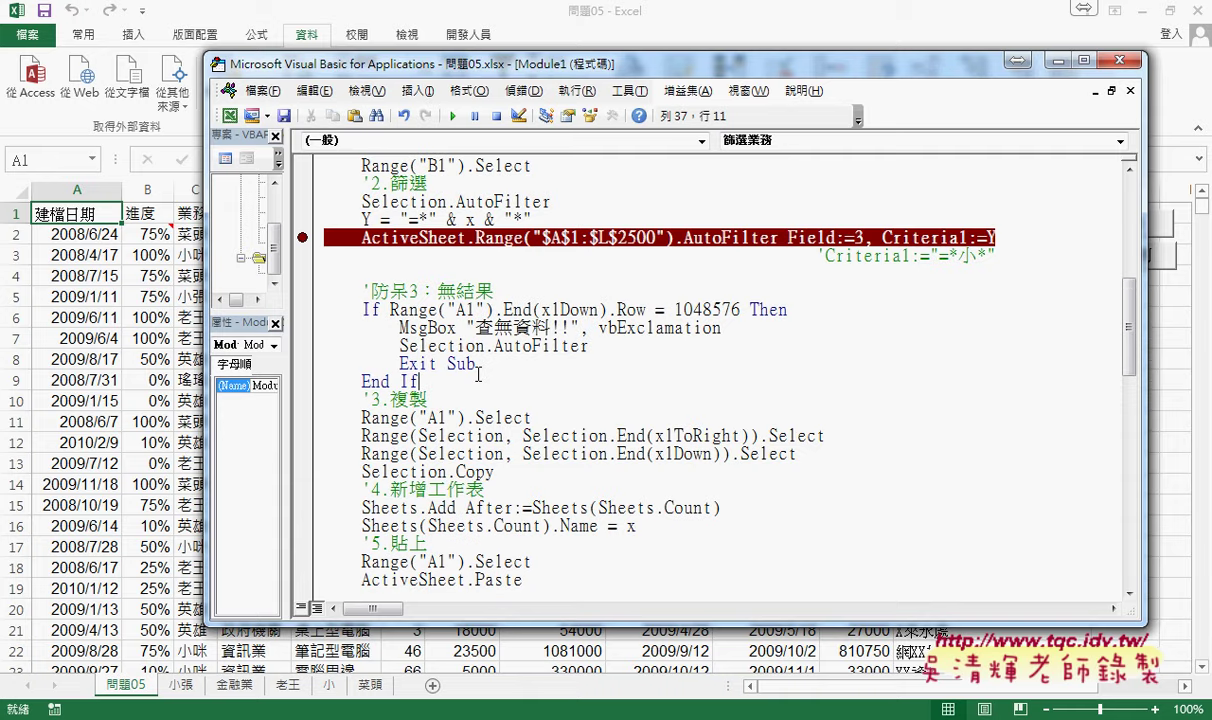
{"action": "left_click_drag", "start_coordinate": [420, 382], "coordinate": [400, 366]}
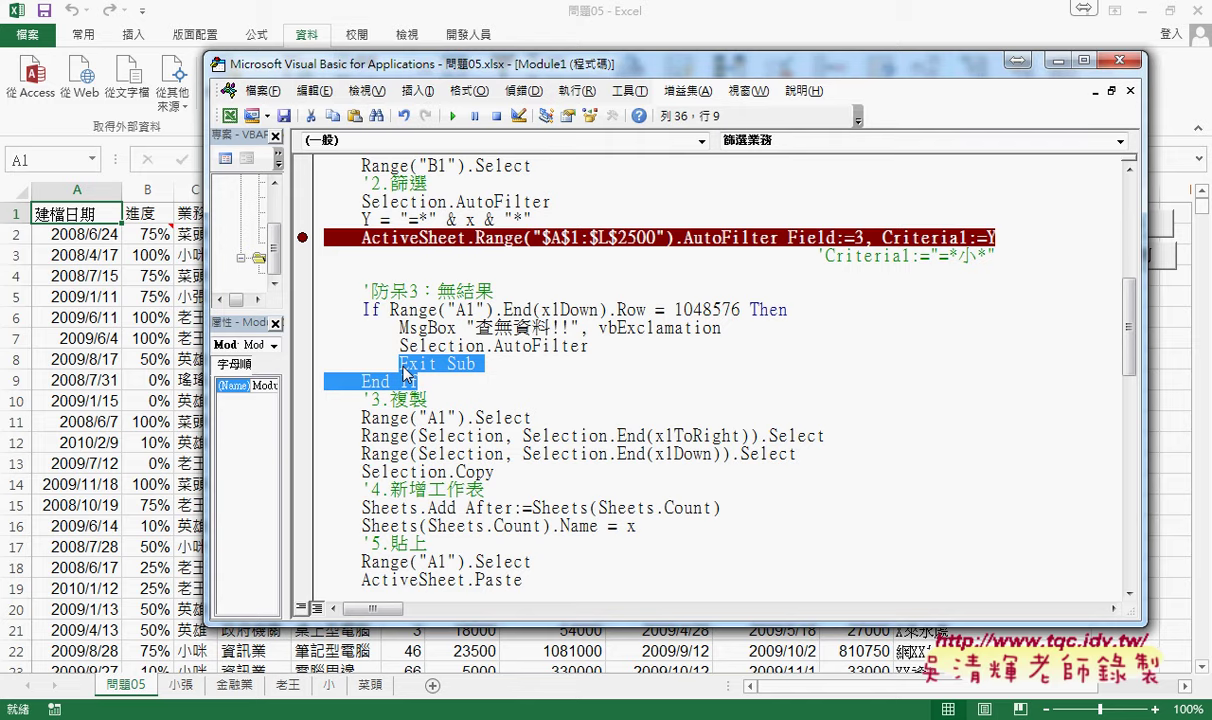
- Delete the blank lines under the 防呆2 block and after the 防呆1 loop's Next
{"action": "scroll", "coordinate": [406, 374], "scroll_direction": "up", "scroll_amount": 2}
{"action": "scroll", "coordinate": [405, 370], "scroll_direction": "up", "scroll_amount": 2}
{"action": "scroll", "coordinate": [404, 366], "scroll_direction": "up", "scroll_amount": 5}
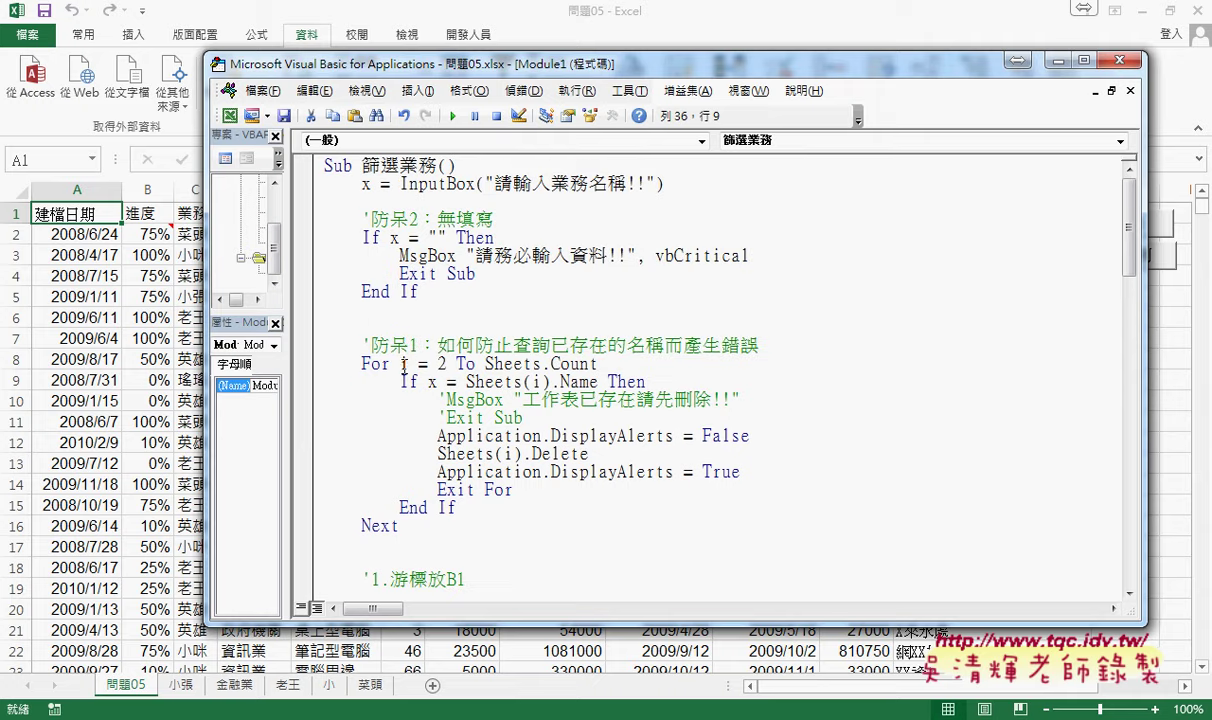
{"action": "left_click", "coordinate": [412, 308]}
{"action": "left_click_drag", "start_coordinate": [311, 327], "coordinate": [311, 309]}
{"action": "key", "text": "Delete"}
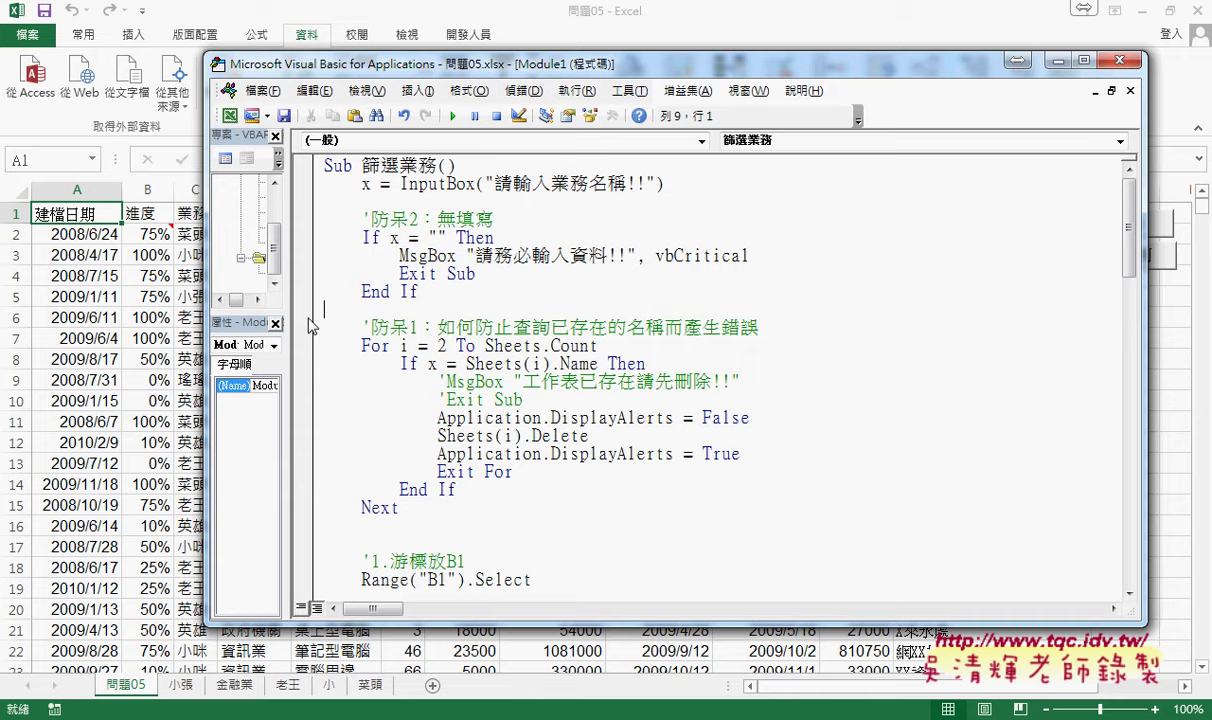
{"action": "key", "text": "Down"}
{"action": "key", "text": "Down"}
{"action": "key", "text": "Down"}
{"action": "key", "text": "Down"}
{"action": "key", "text": "Down"}
{"action": "key", "text": "Down"}
{"action": "key", "text": "Down"}
{"action": "key", "text": "Down"}
{"action": "key", "text": "Down"}
{"action": "key", "text": "Down"}
{"action": "key", "text": "Down"}
{"action": "key", "text": "Delete"}
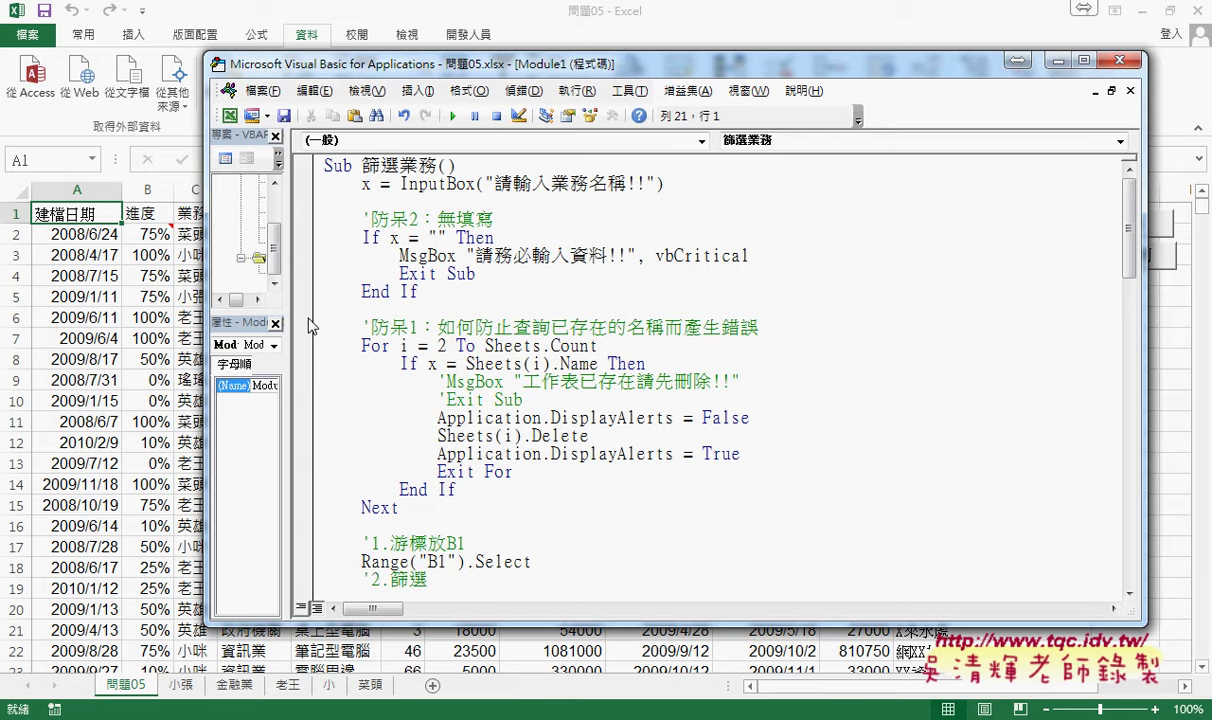